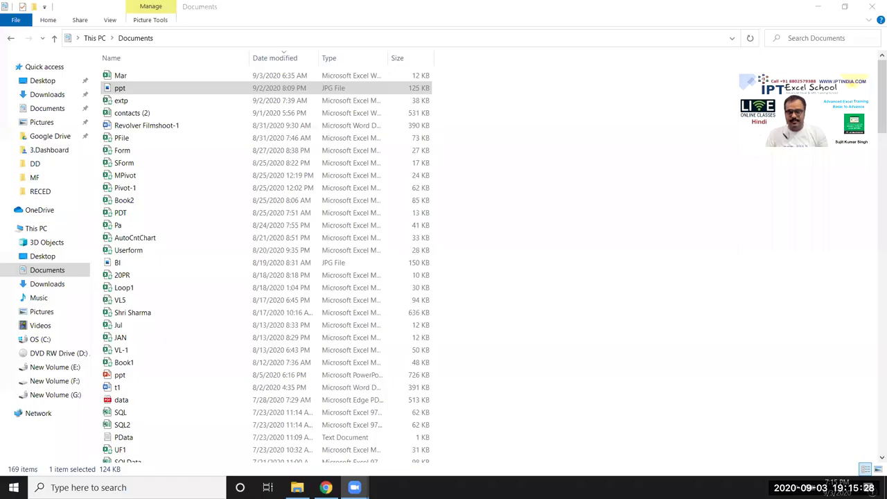
- Hide the Documents File Explorer window with Windows+D to show the desktop
key(super+d)
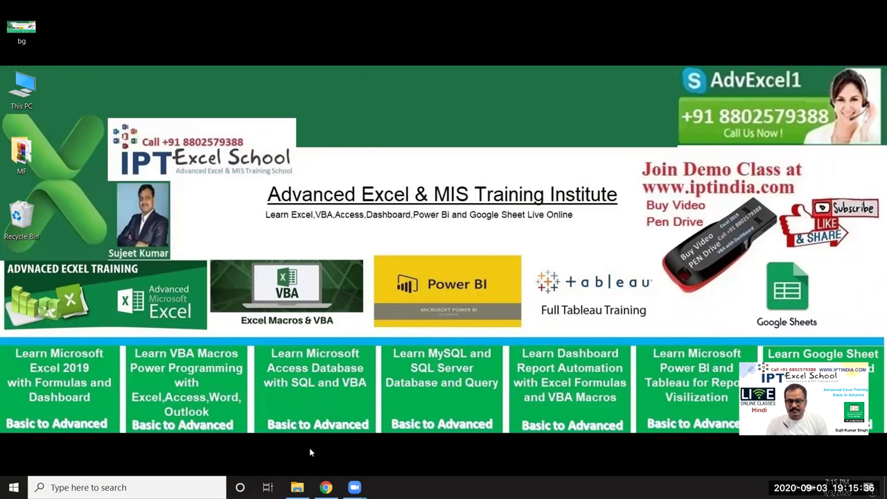
- Search for Excel and open its recent extp workbook
key(super+s)
text(e)
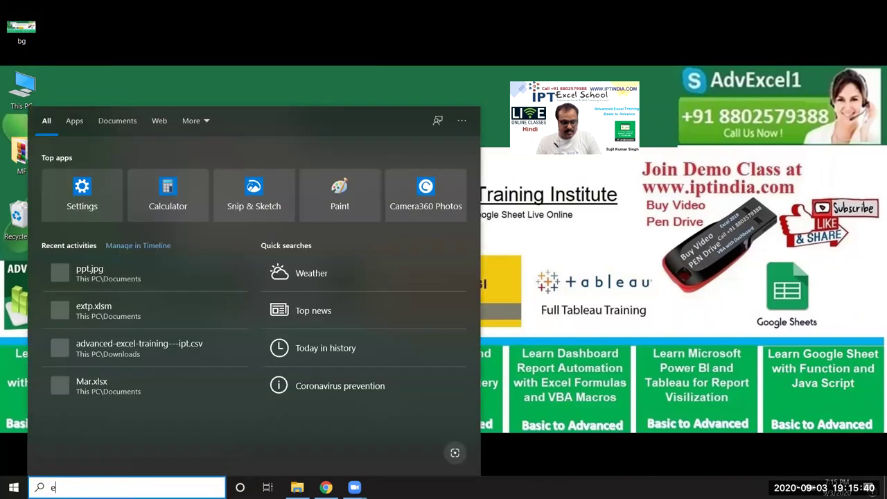
text(xcew)
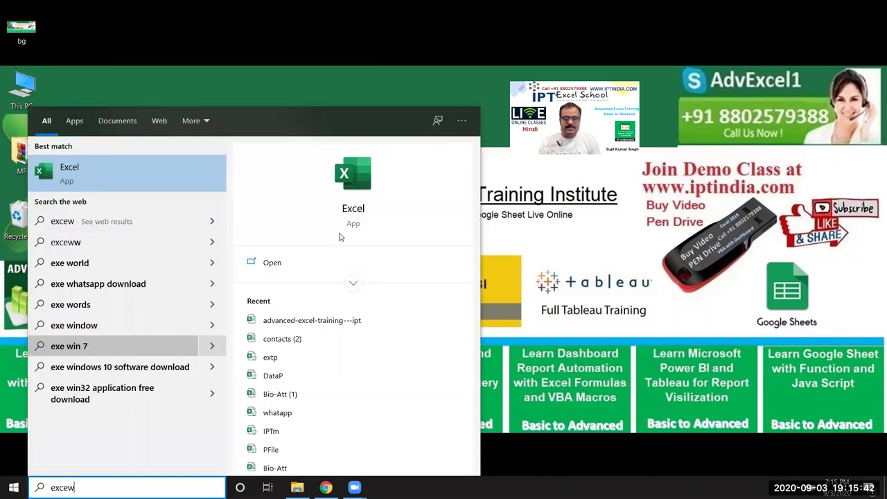
click(270, 356)
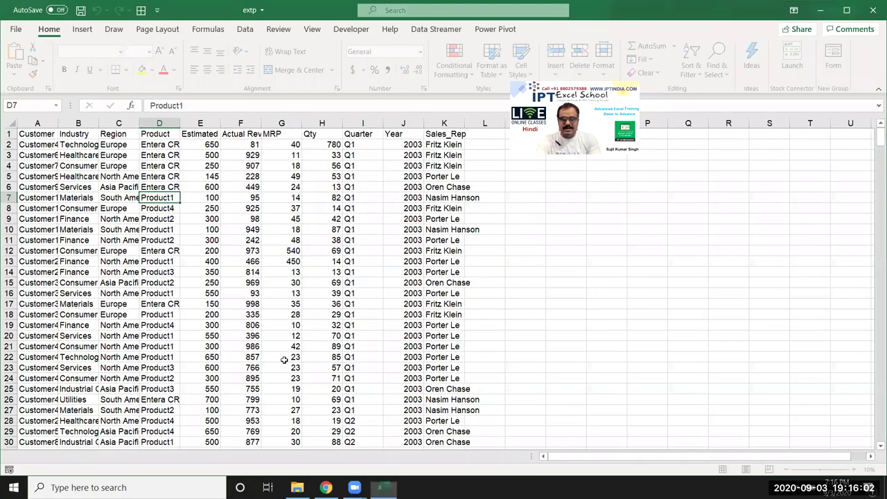
- Check the Sheet1 sales data extent, confirming it ends at row 504
click(103, 292)
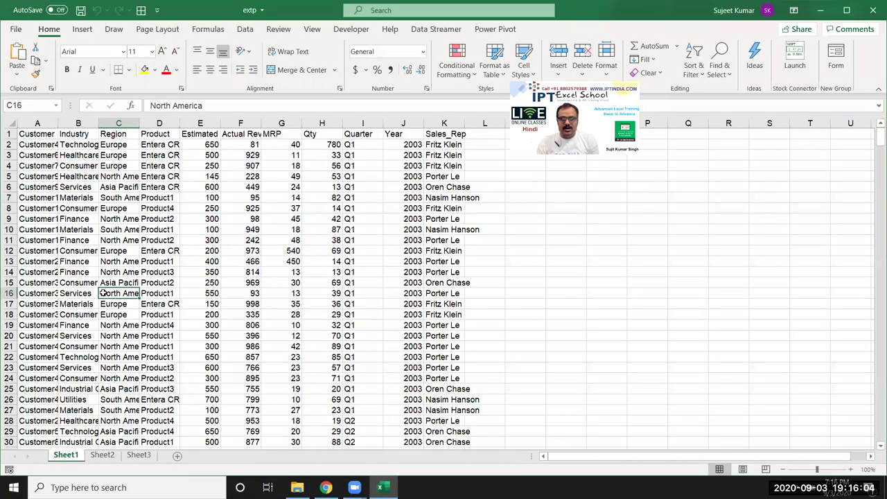
click(47, 347)
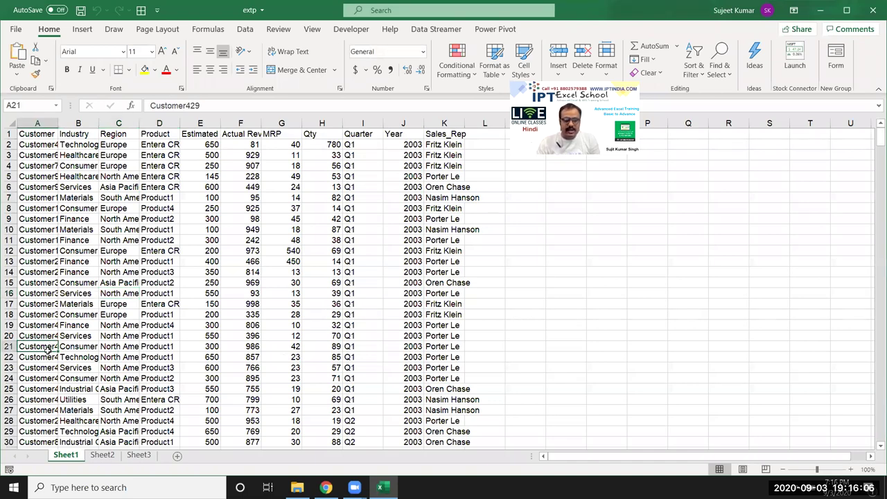
key(ctrl+Down)
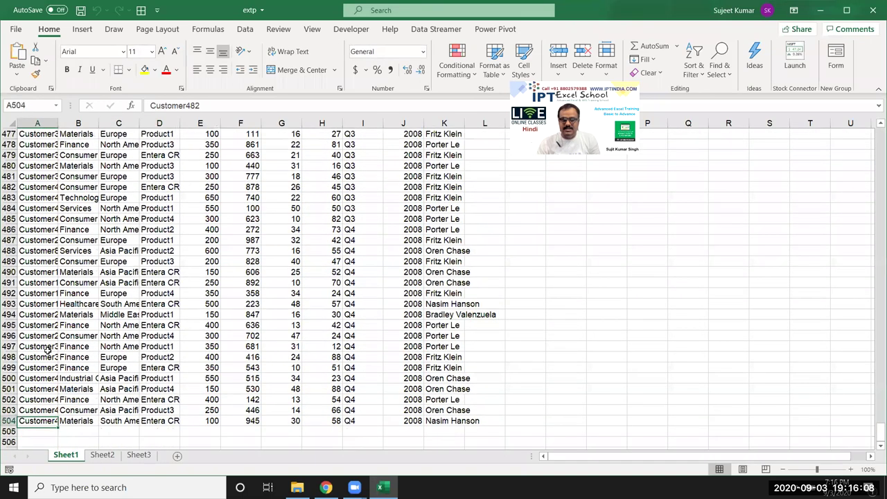
key(shift+Right)
key(shift+Right)
key(shift+Right)
key(shift+Right)
key(shift+Right)
key(shift+Right)
key(shift+Right)
key(shift+Right)
key(shift+Right)
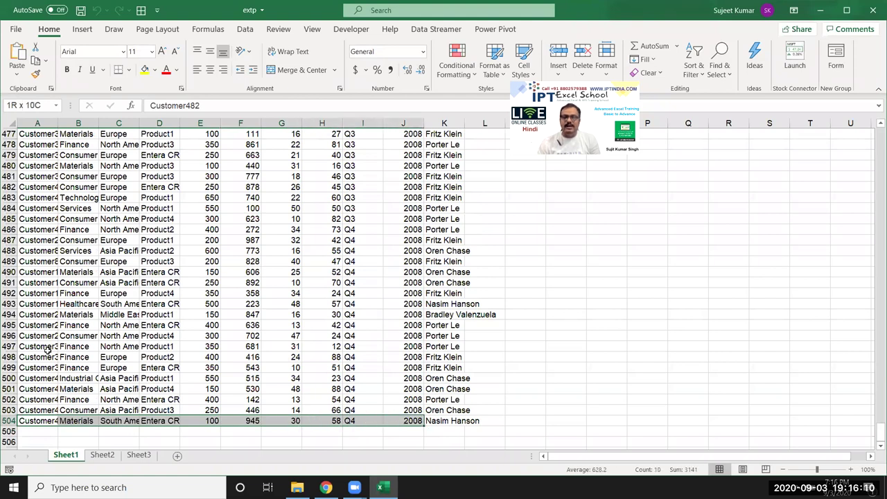
key(shift+Right)
key(shift+Down)
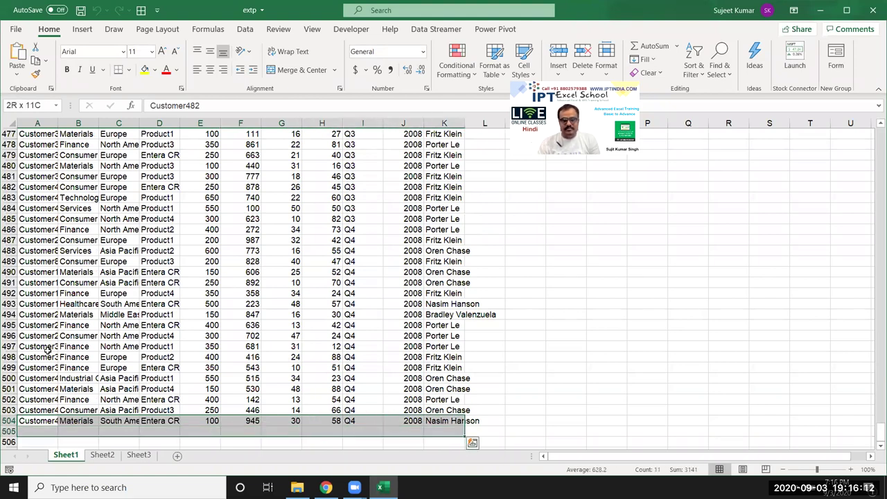
key(ctrl+Home)
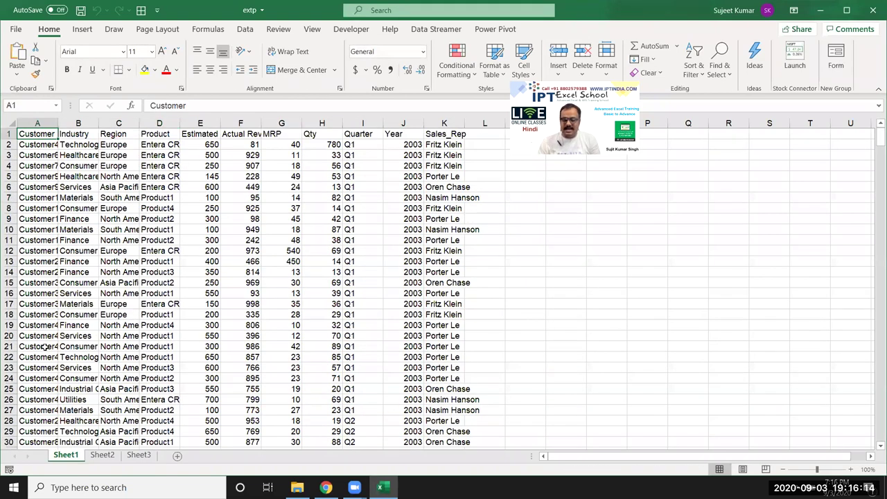
key(ctrl+Down)
key(Down)
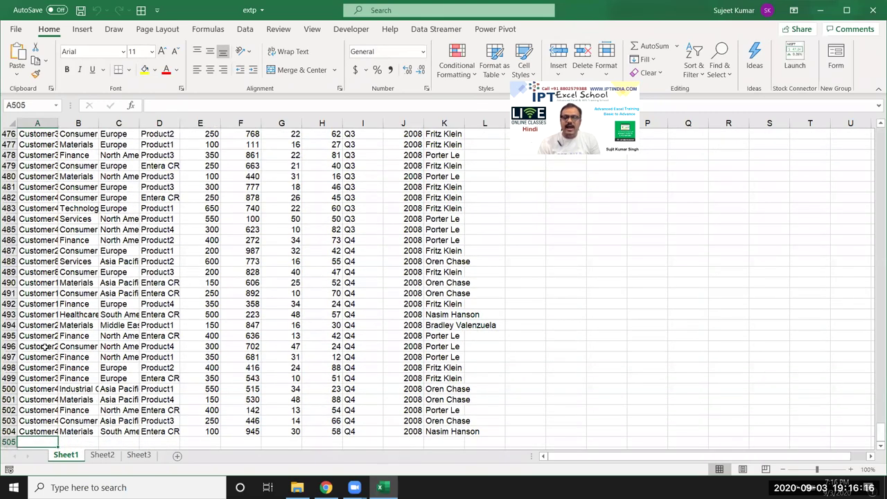
key(ctrl+Home)
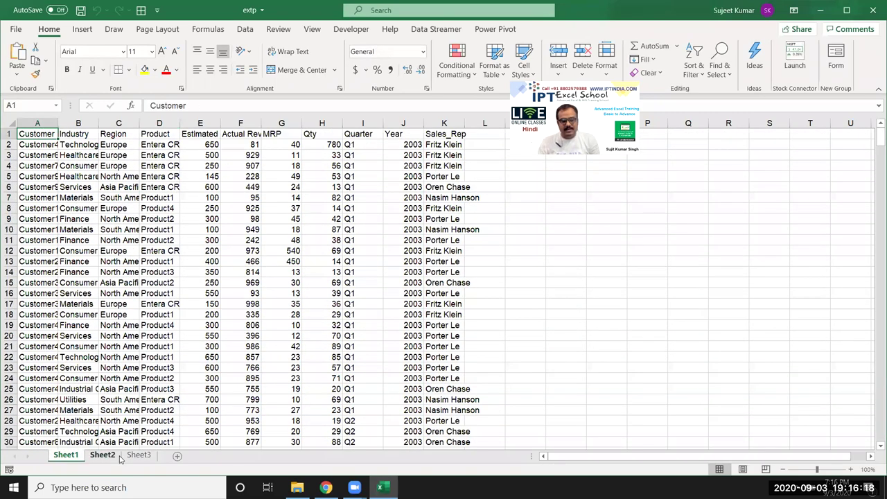
- Glance at the empty Sheet2, then return to Sheet1 and select cell B6
click(104, 455)
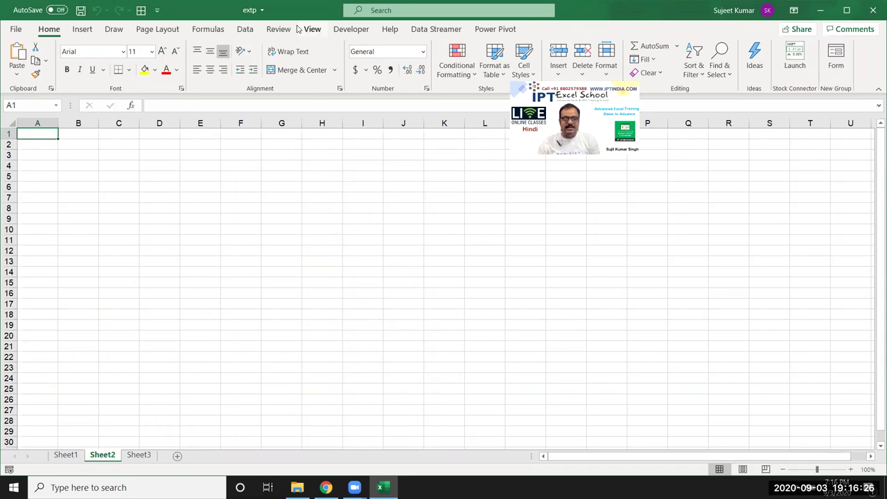
key(ctrl+Page_Up)
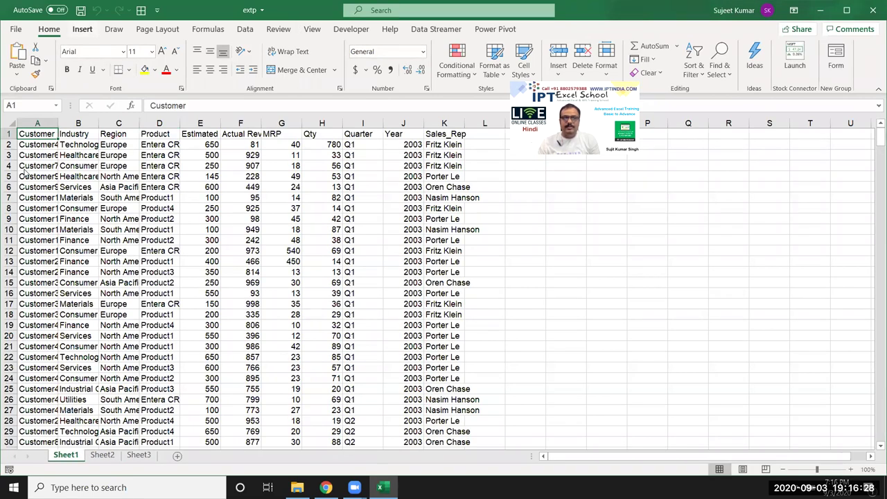
click(82, 29)
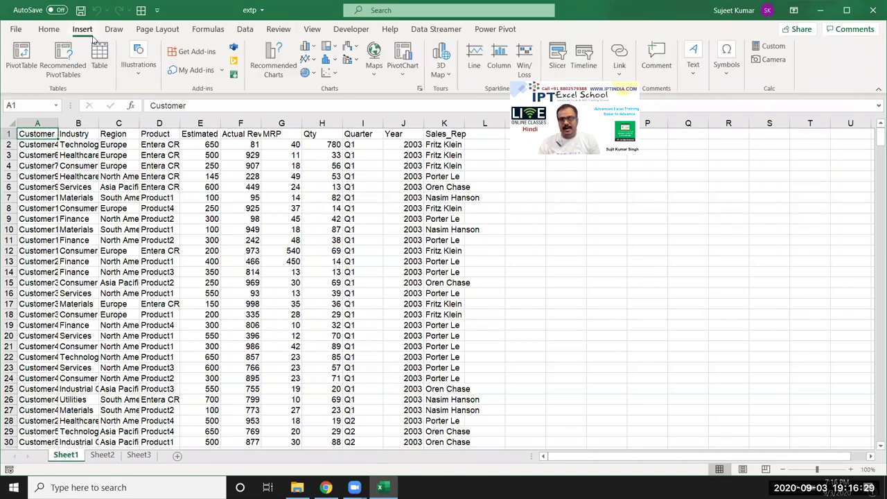
click(92, 181)
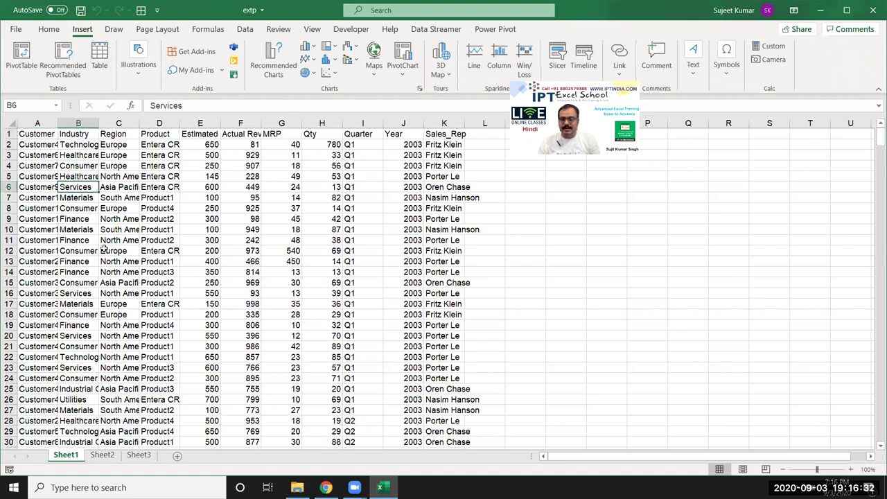
- Start a PivotTable at Sheet2!A2 based on an external data source
click(103, 455)
click(39, 143)
click(22, 59)
click(258, 215)
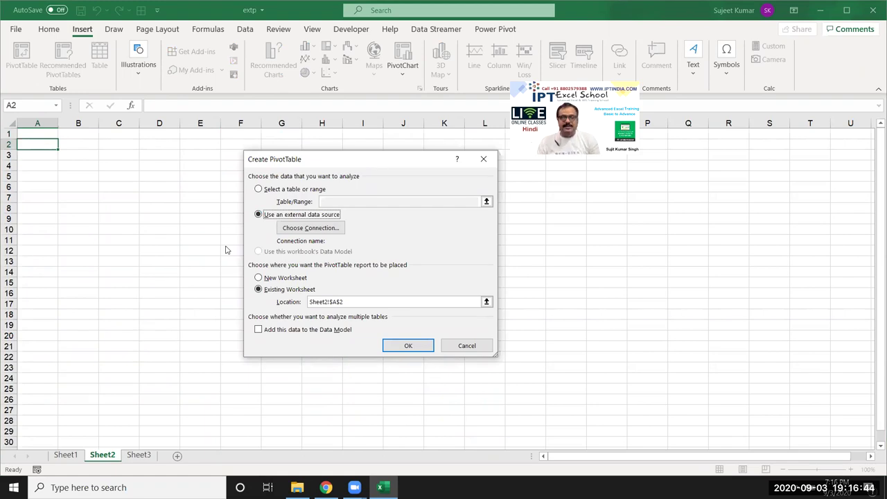
- Connect the PivotTable to the Sheet1$ table of the extp workbook in Documents
click(305, 232)
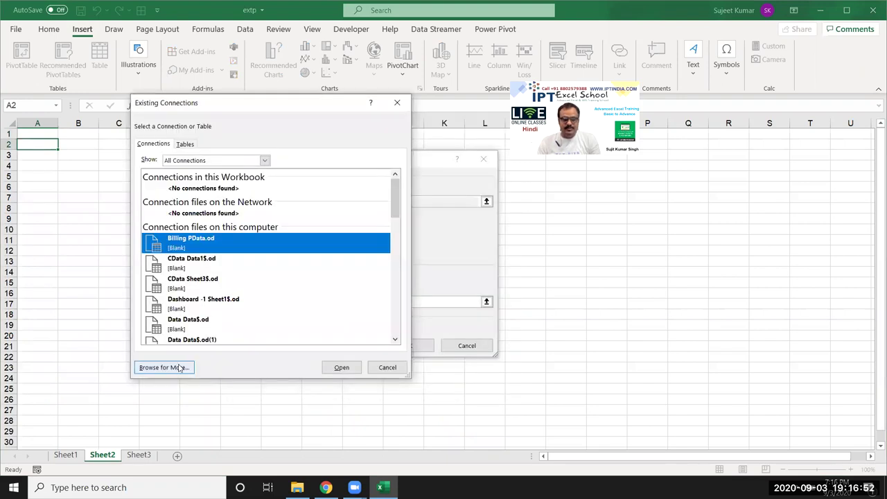
click(178, 367)
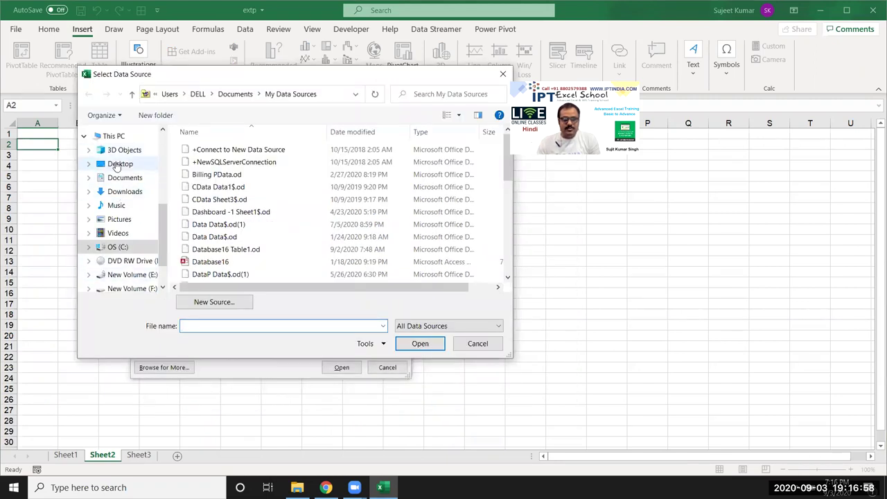
click(118, 164)
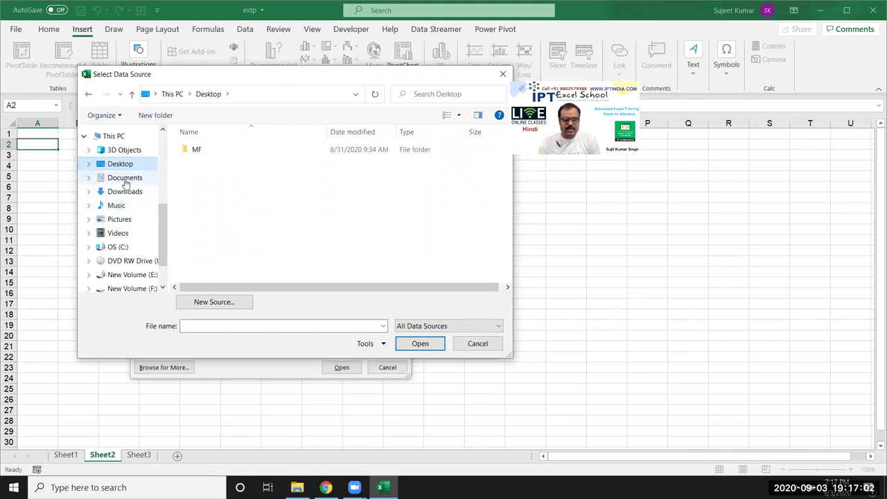
click(118, 177)
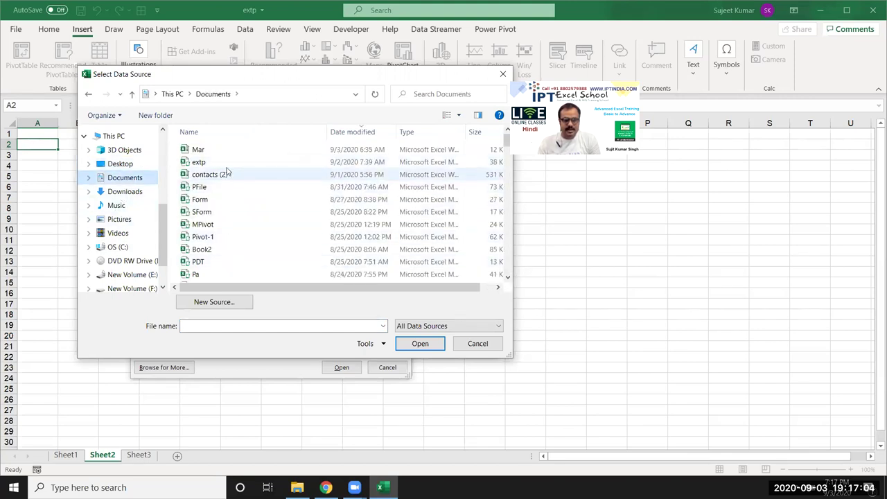
click(226, 163)
click(420, 343)
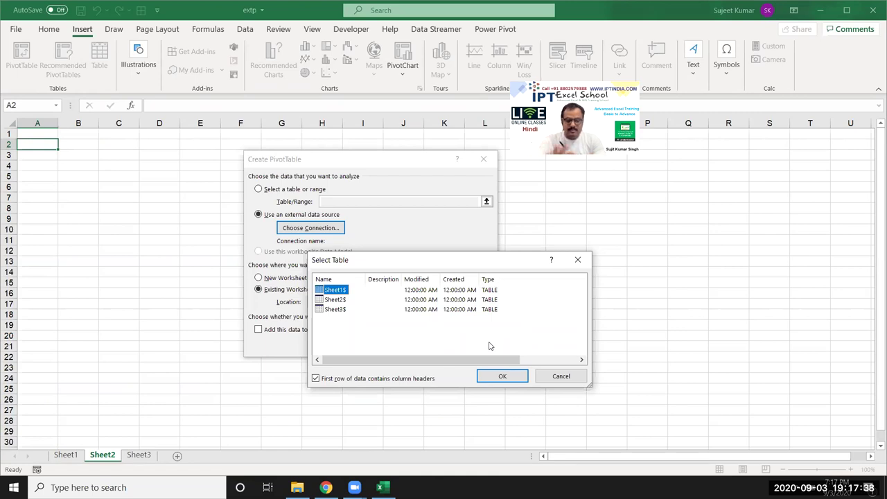
click(495, 381)
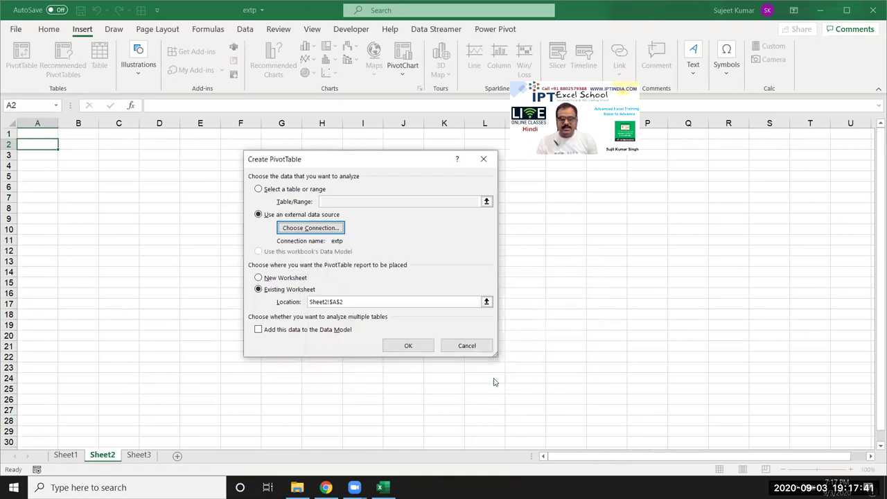
click(411, 346)
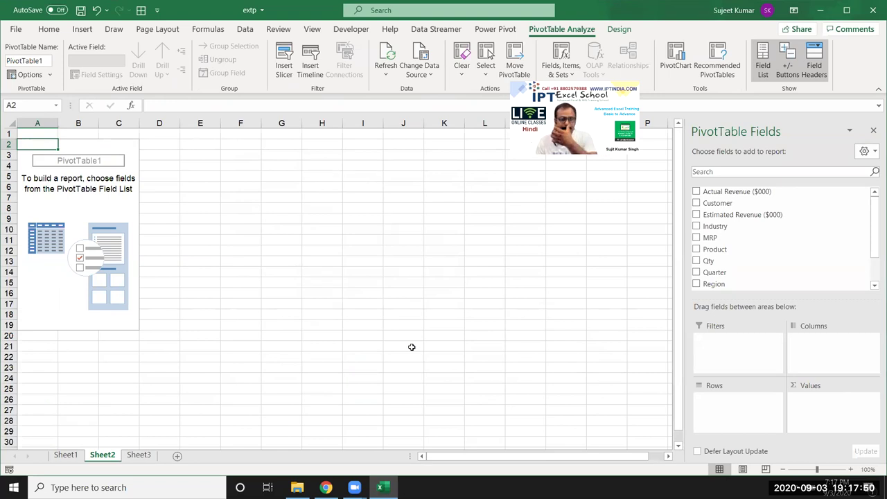
- Lay out the pivot with Region rows, Year columns and summed Qty (total 25904), then return to Sheet1
click(124, 210)
click(78, 261)
click(104, 303)
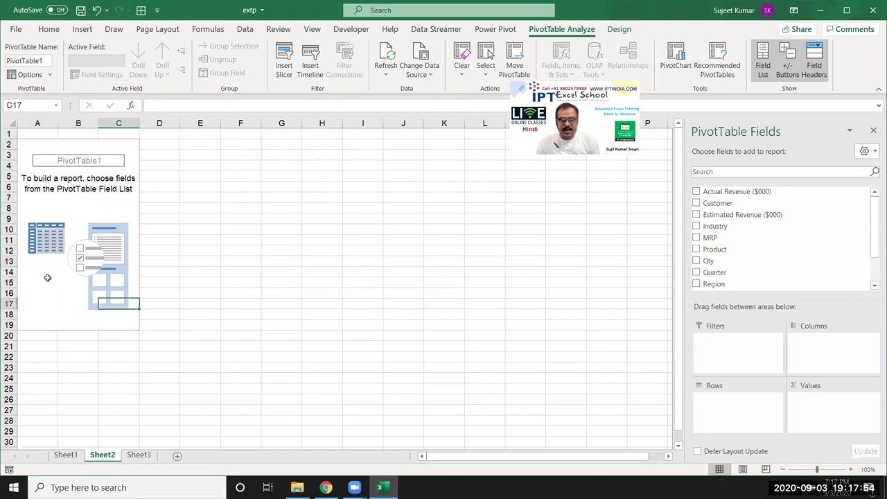
scroll(717, 282, down, 1)
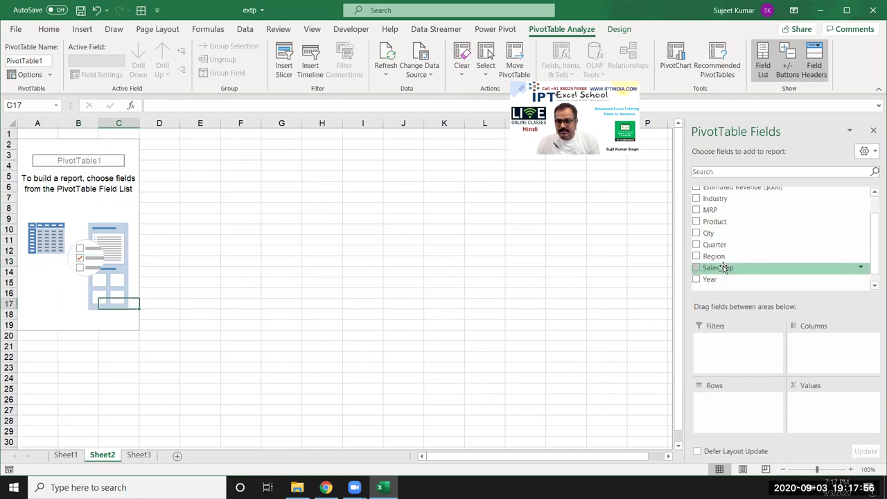
drag(724, 260, 736, 411)
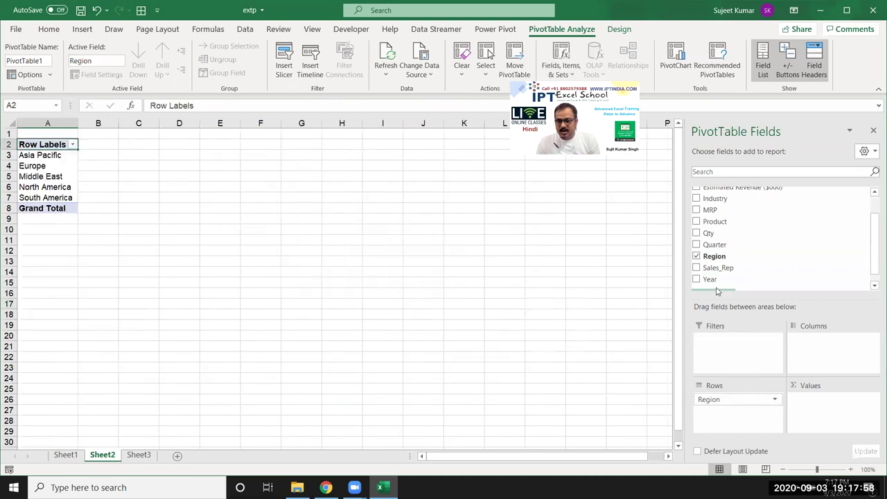
drag(716, 281, 808, 339)
drag(708, 234, 823, 432)
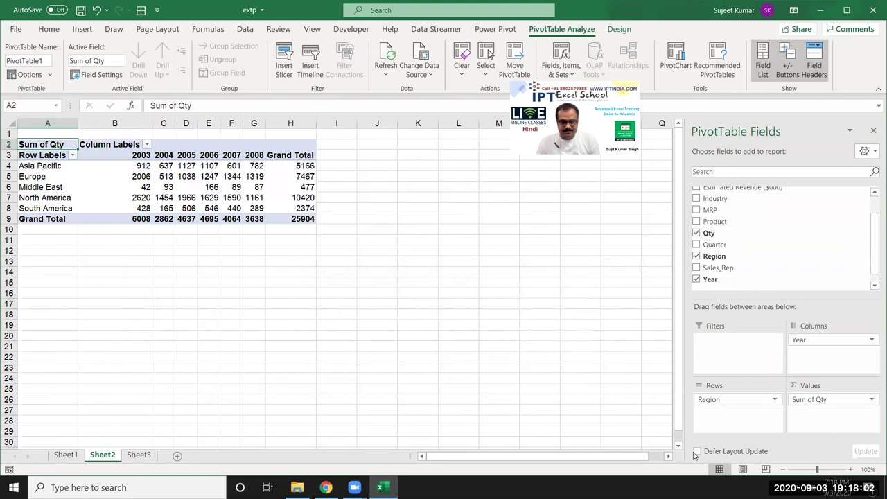
click(65, 455)
- In row 505, enter a customer name, Technology, INDIA and IT
scroll(59, 419, down, 5)
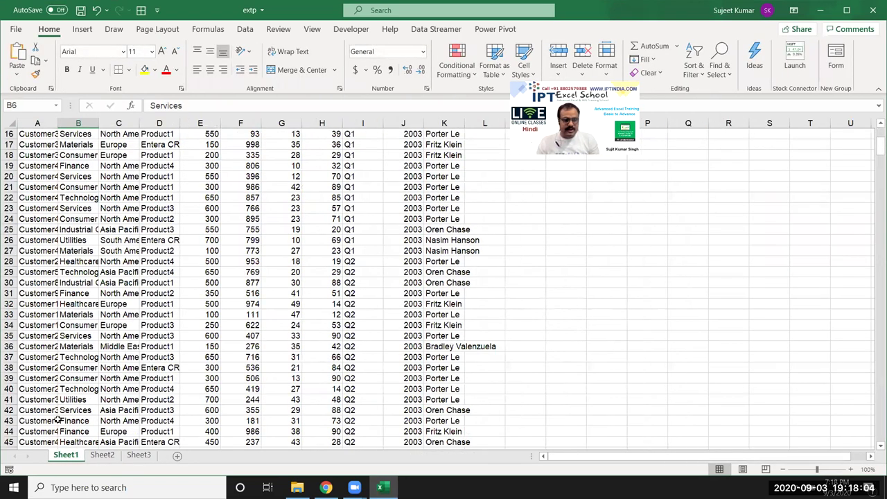
click(58, 420)
key(ctrl+Down)
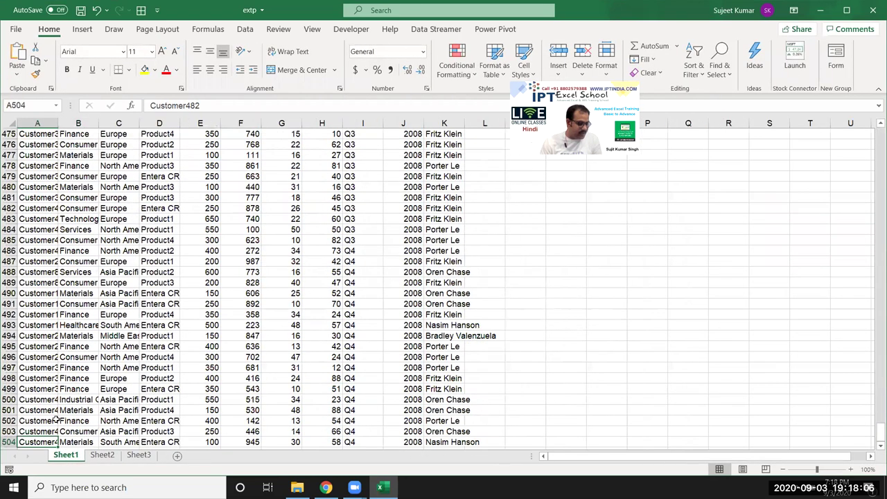
scroll(57, 419, down, 3)
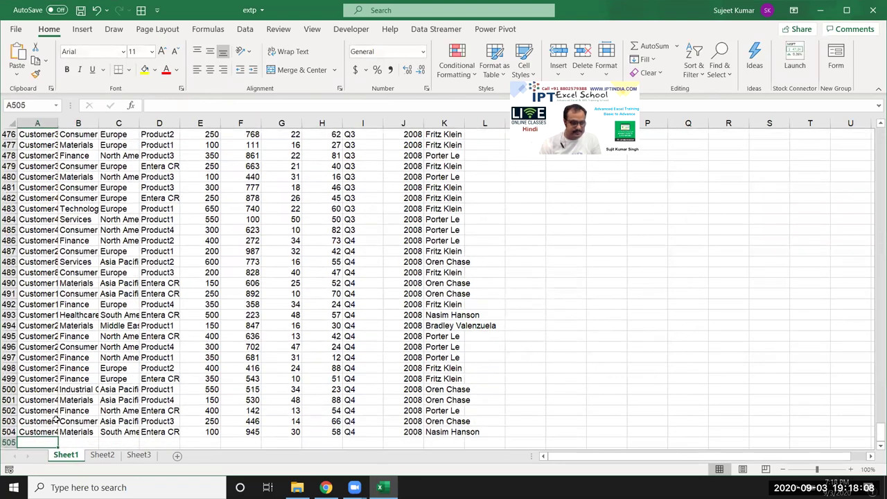
click(57, 421)
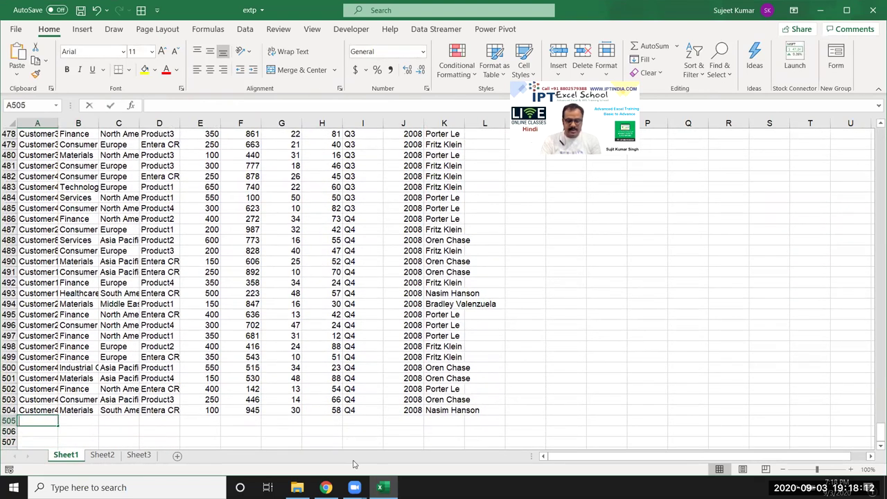
text(Dev)
key(Tab)
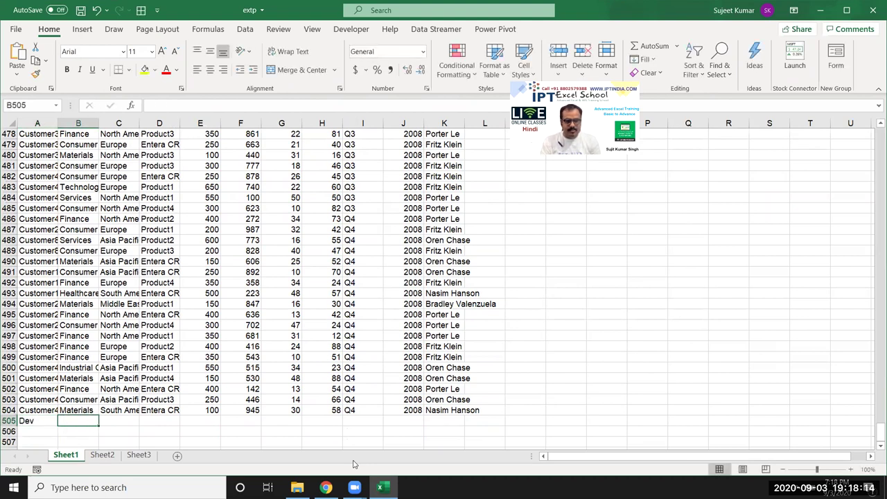
text(Technology)
key(Tab)
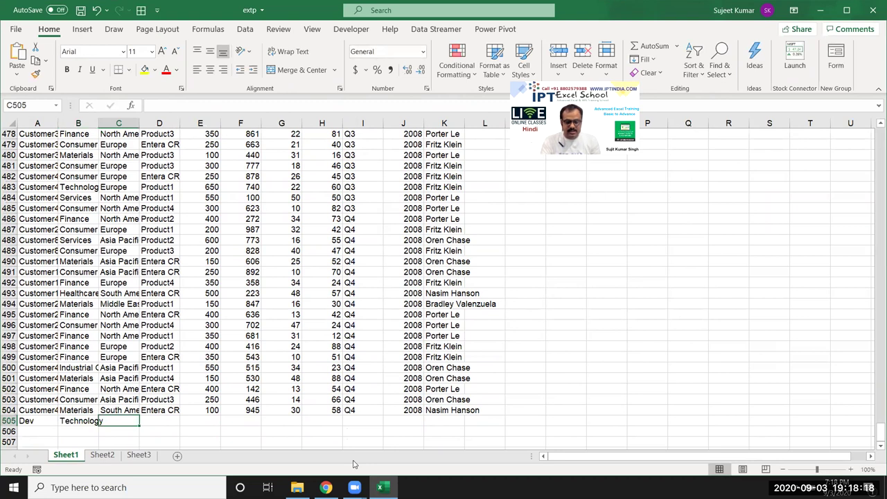
text(INDIA)
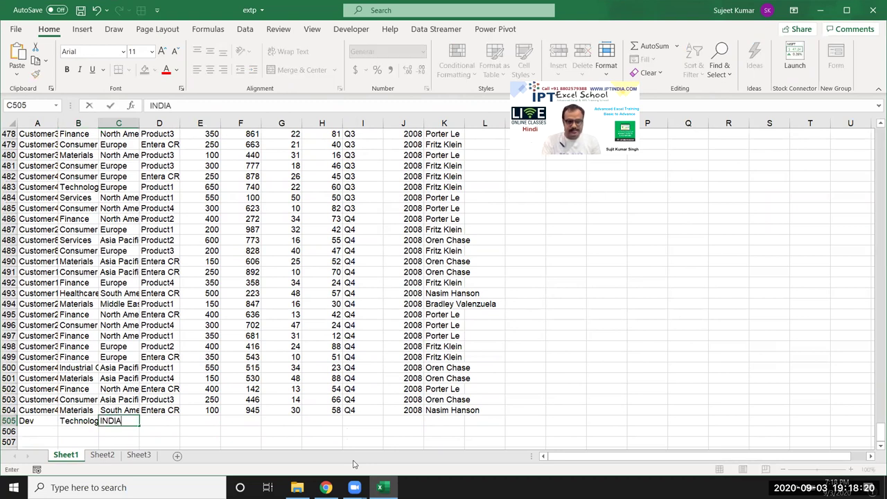
key(Tab)
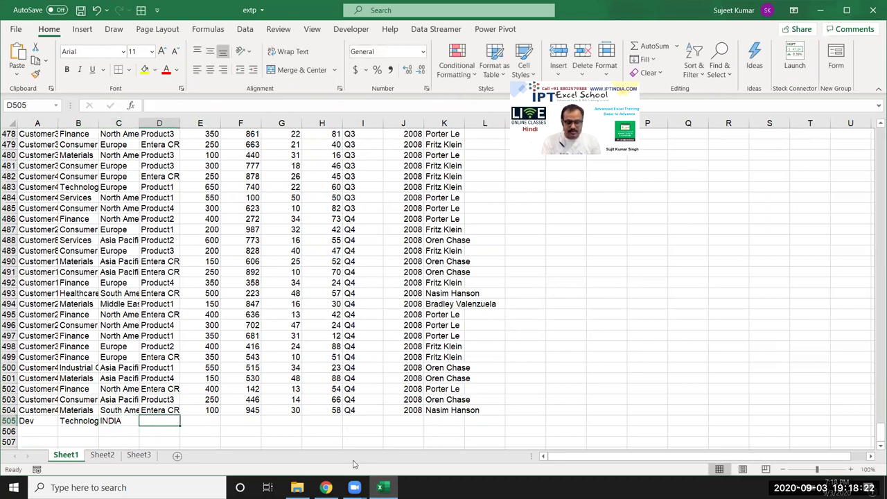
text(IT)
key(Tab)
- Complete row 505 with 15, 352, 36, 52, Q1, 2020 and a sales rep name
text(15)
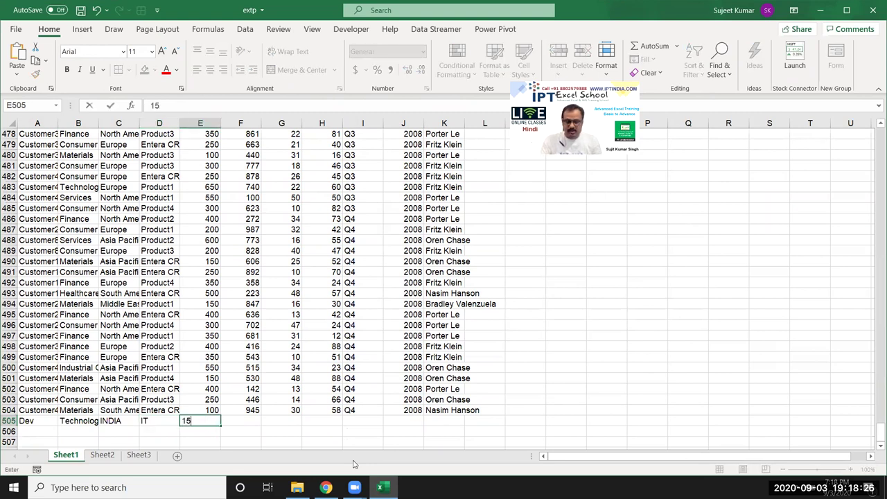
key(Tab)
text(352)
key(Tab)
text(36)
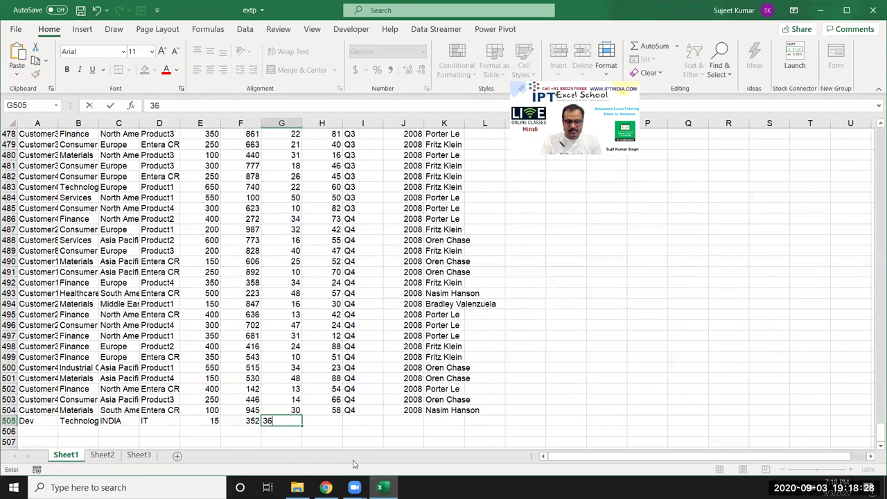
key(Tab)
text(52)
key(Tab)
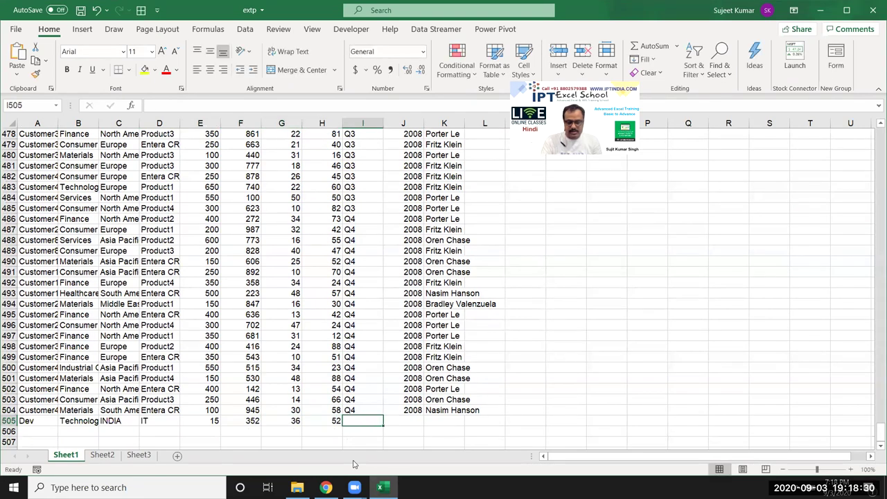
text(Q1)
key(Tab)
text(2020)
key(Tab)
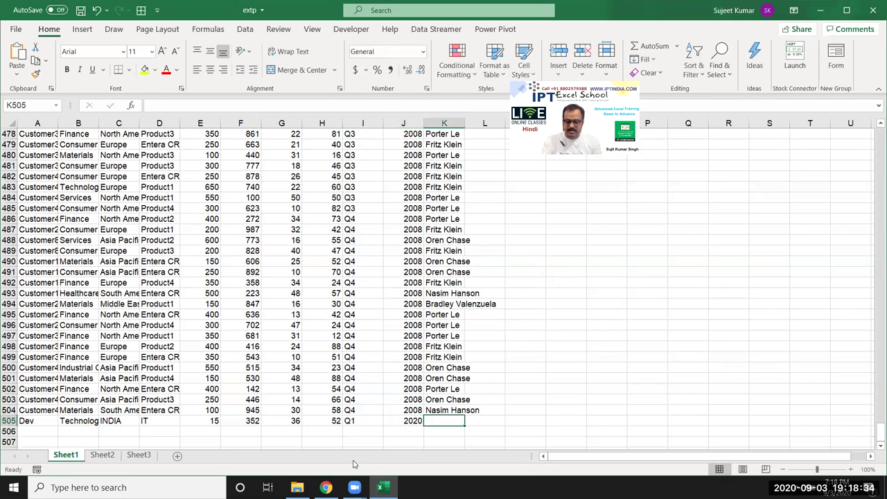
text(A)
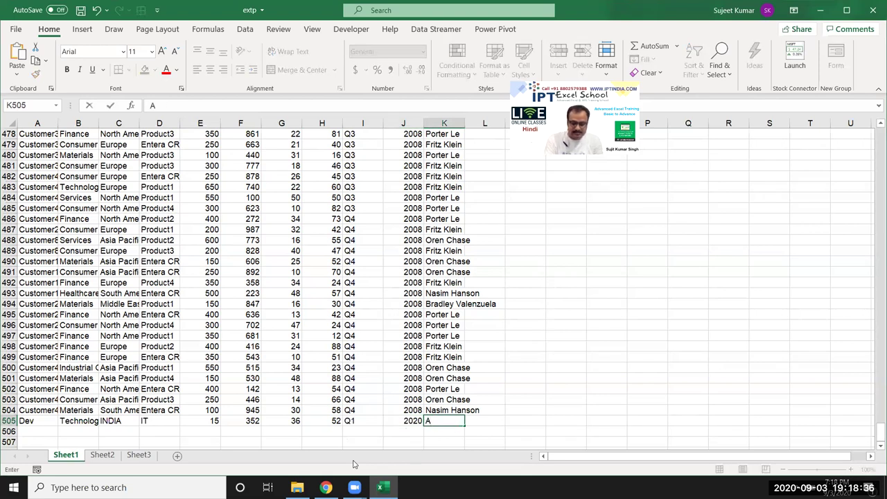
text(nurag)
key(Return)
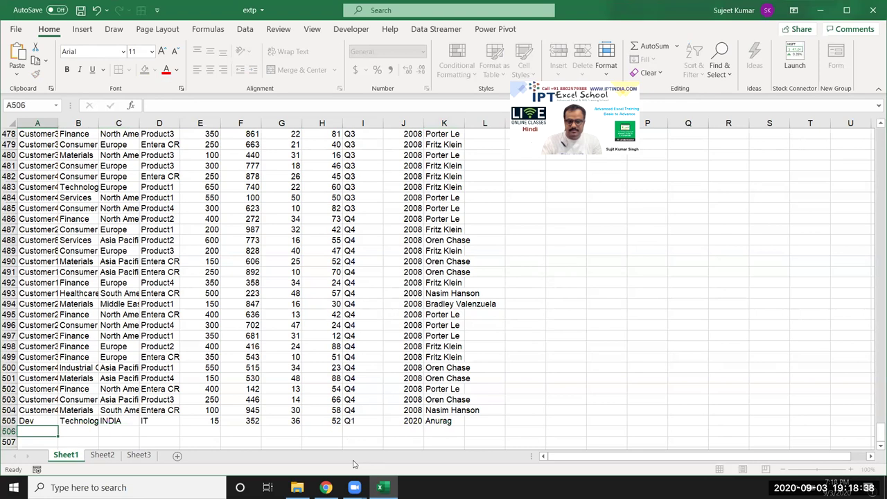
- Refresh the Sheet2 pivot so the new INDIA row shows 52 under 2020
click(102, 454)
right_click(164, 197)
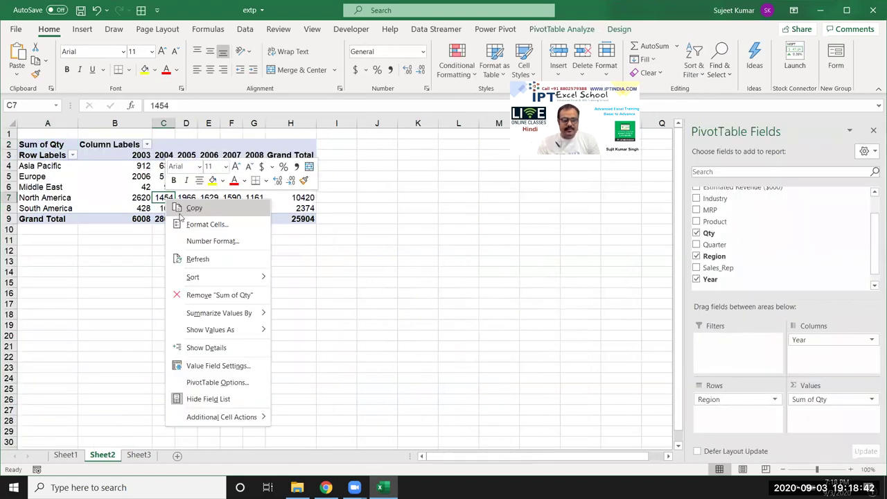
click(190, 254)
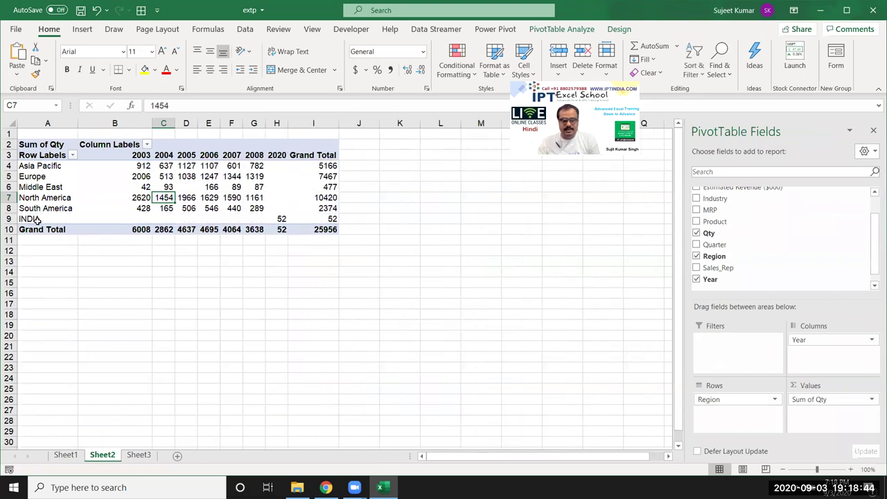
drag(38, 220, 339, 219)
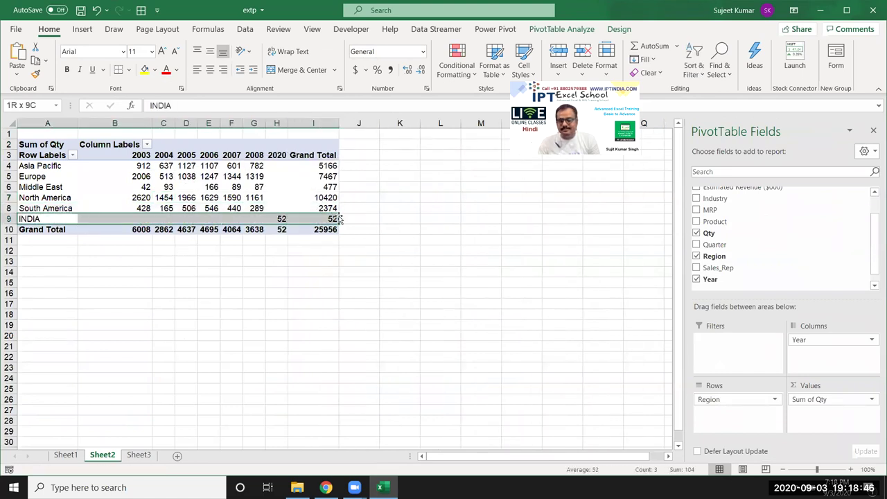
- Review the pivot's Change Data Source settings and close them unchanged
click(536, 31)
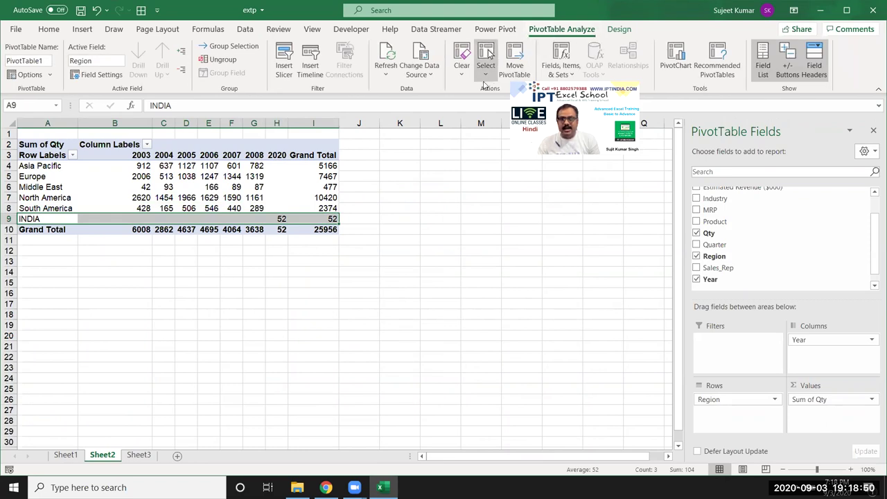
click(423, 71)
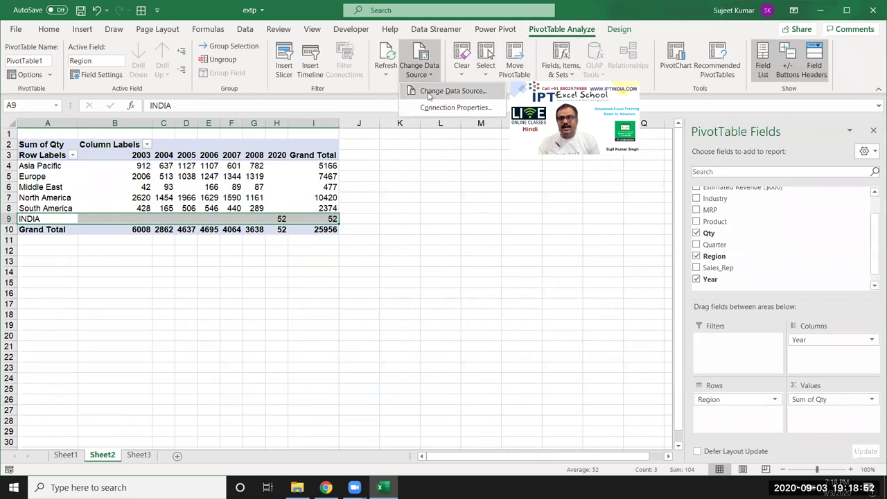
click(429, 94)
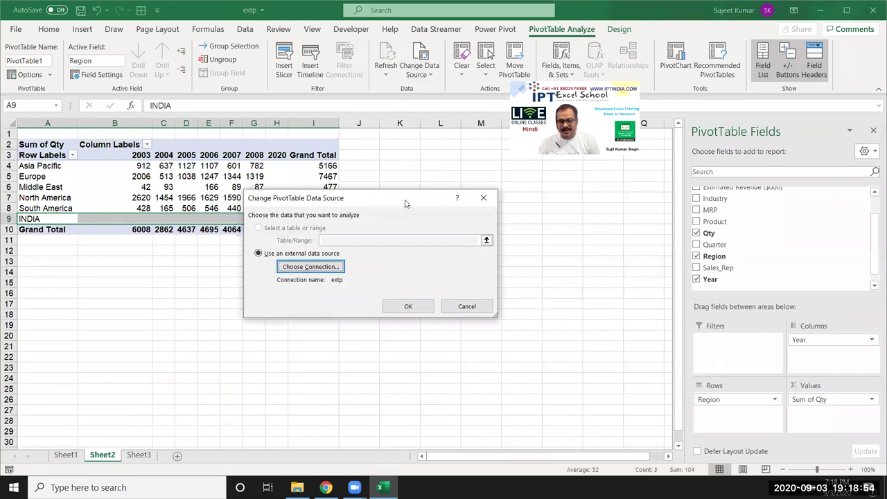
click(483, 197)
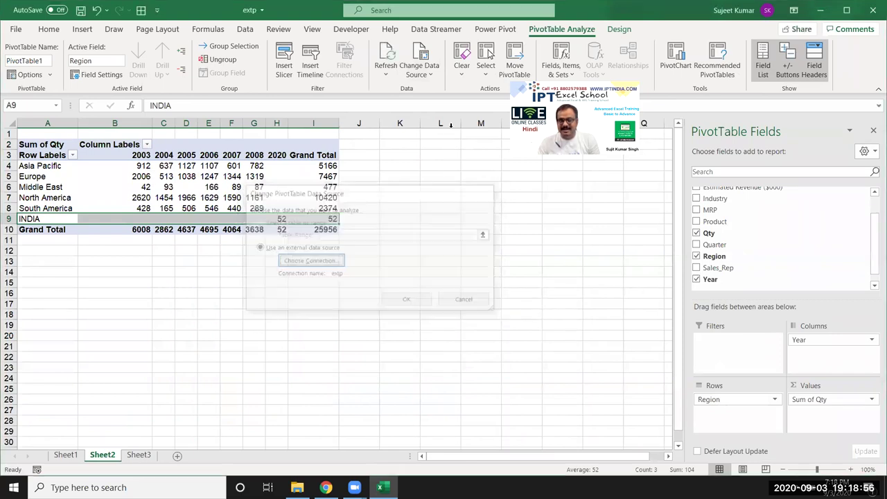
click(436, 78)
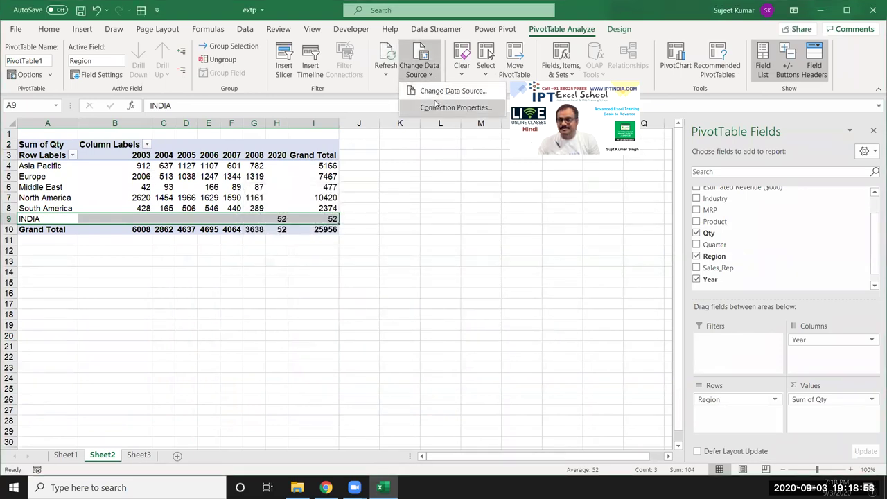
click(280, 189)
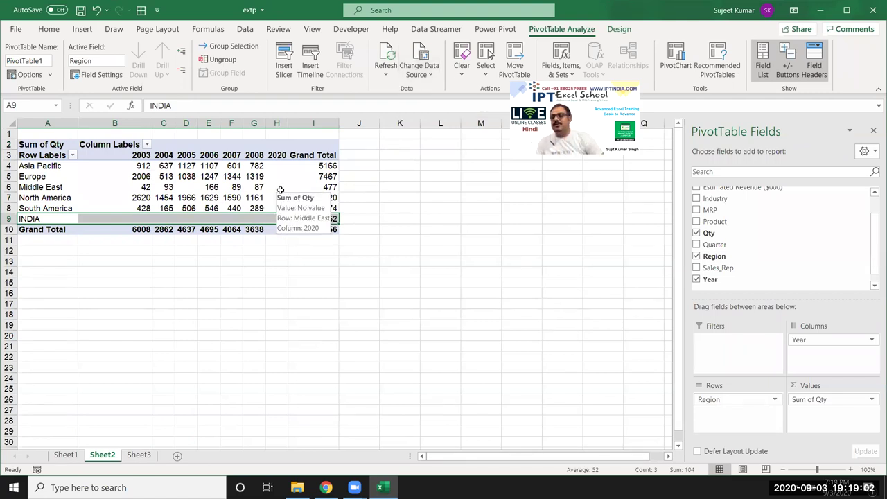
- Add a Month header in L1 and fill JAN through DEC down column L
click(65, 455)
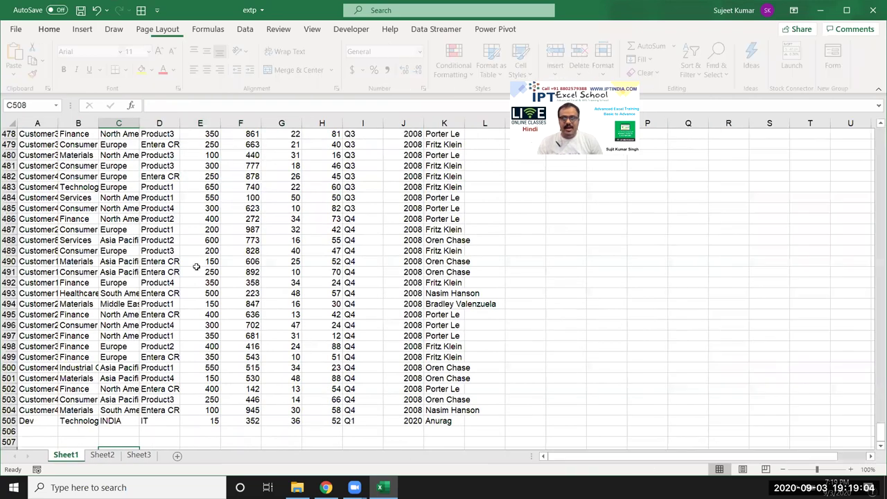
click(435, 144)
key(ctrl+Up)
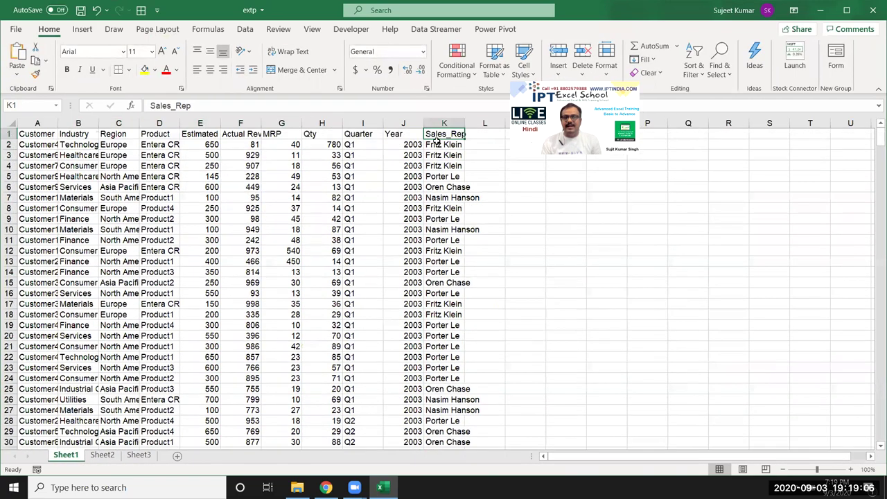
key(Right)
text(Mo)
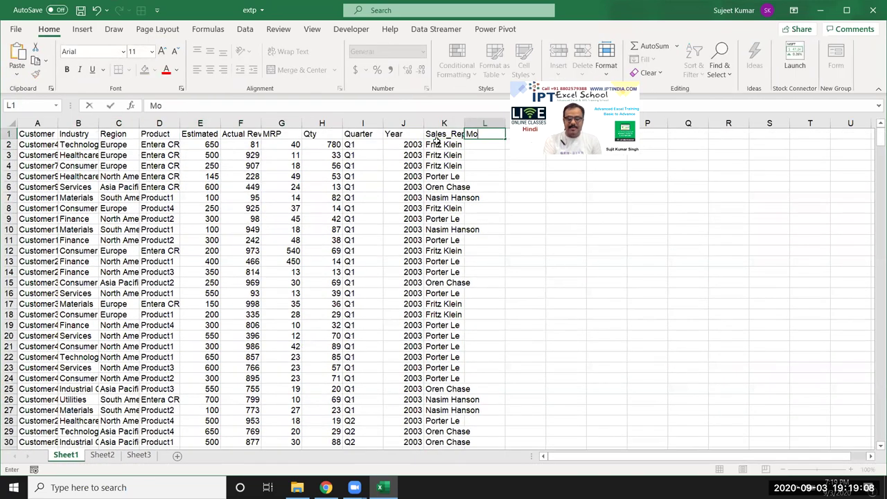
key(Return)
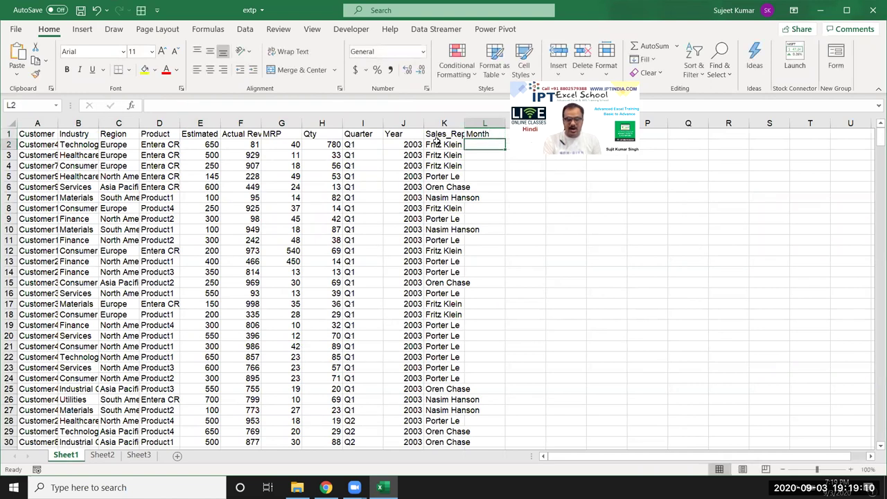
text(JAN)
key(Return)
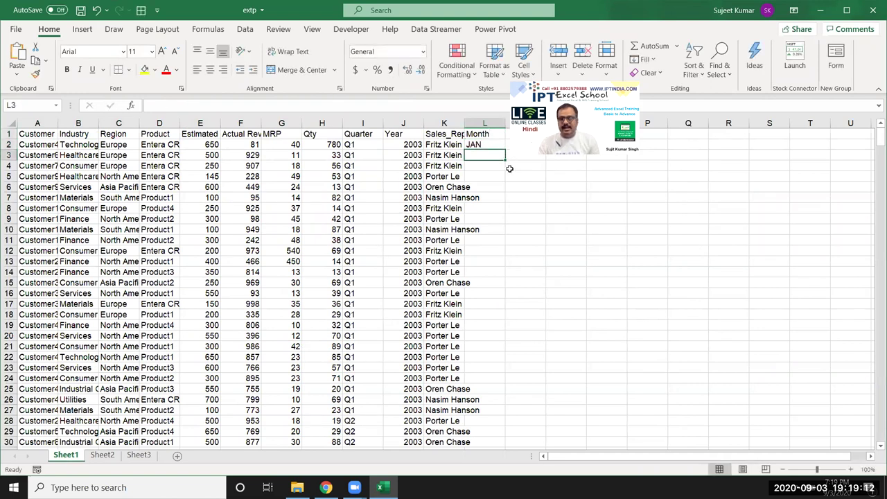
click(489, 143)
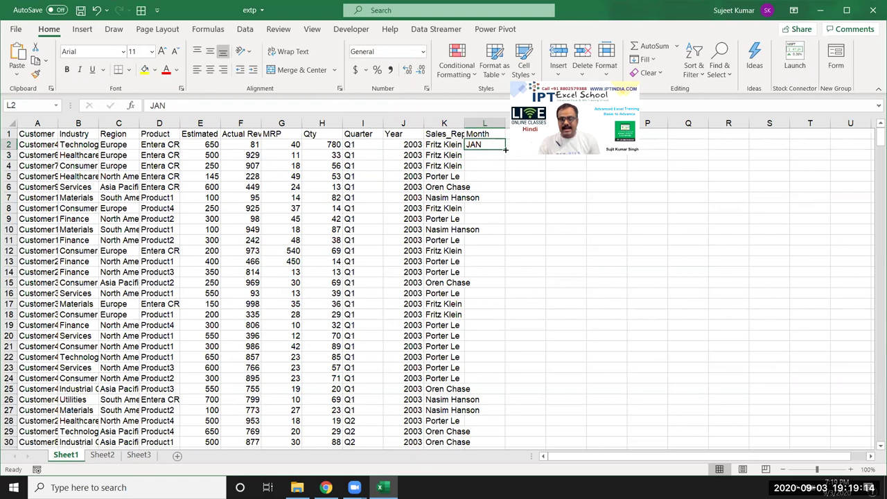
double_click(505, 149)
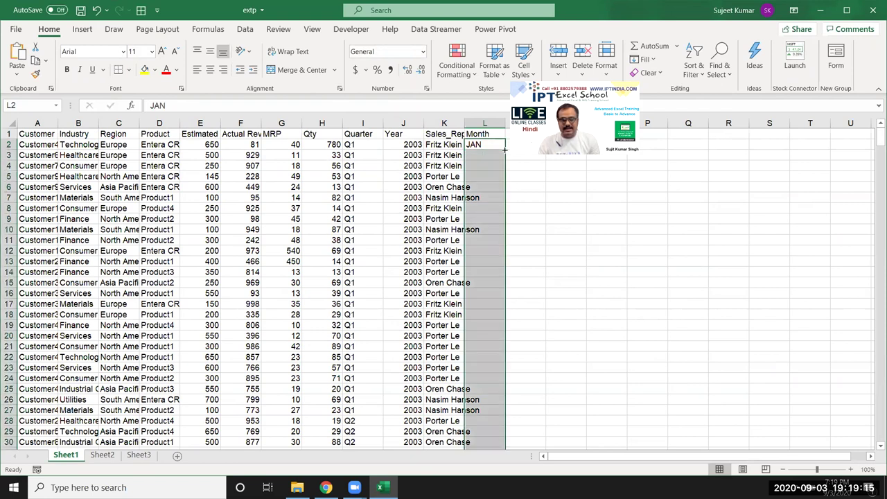
- Look over the Sheet2 pivot table and its shortcut menu
click(104, 455)
right_click(158, 199)
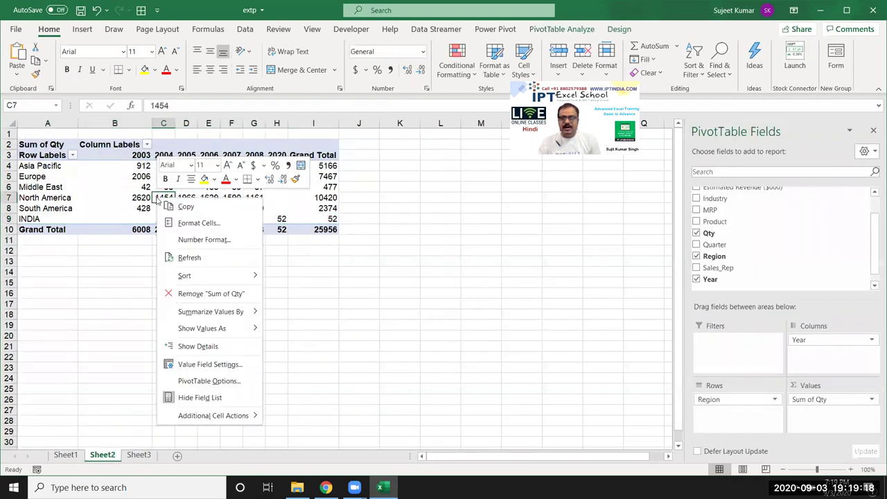
click(187, 258)
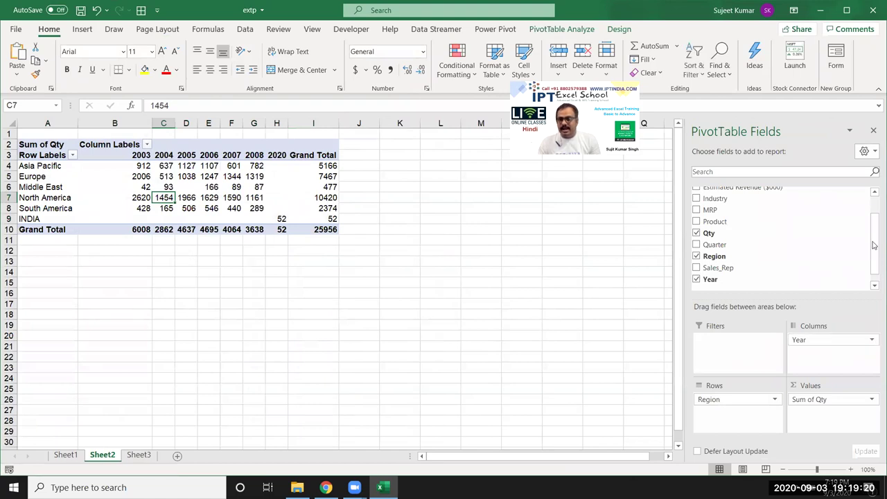
scroll(874, 246, down, 1)
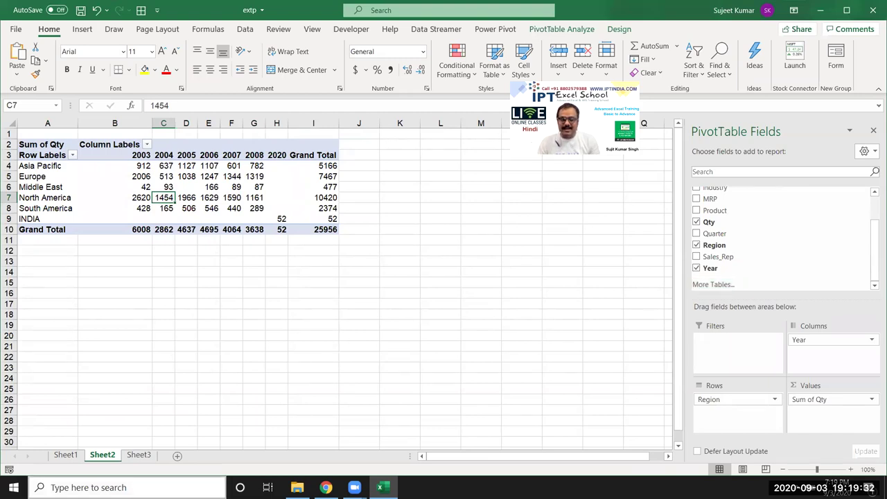
- Back on Sheet1, undo the Month column entries
click(66, 455)
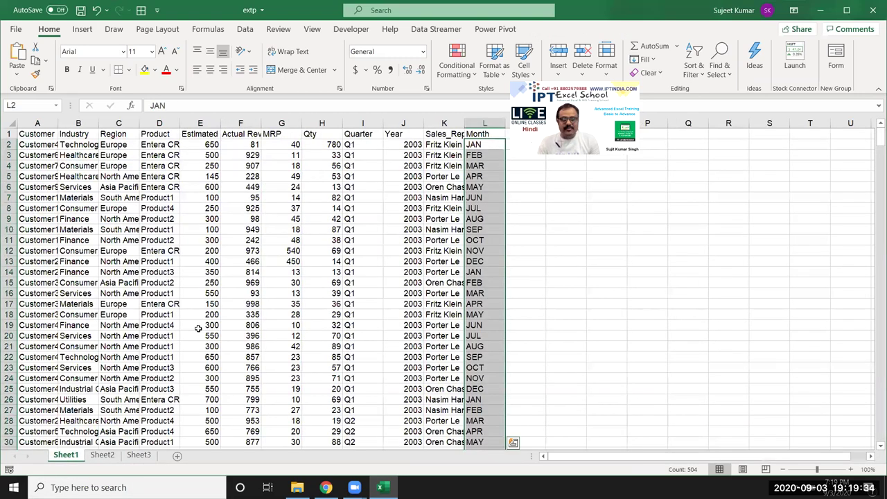
key(ctrl+Page_Down)
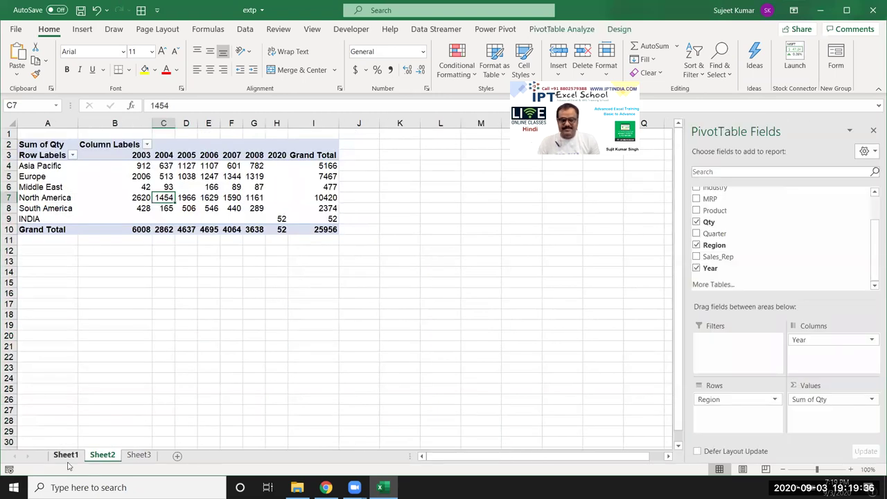
click(66, 454)
key(ctrl+z)
key(ctrl+z)
key(ctrl+z)
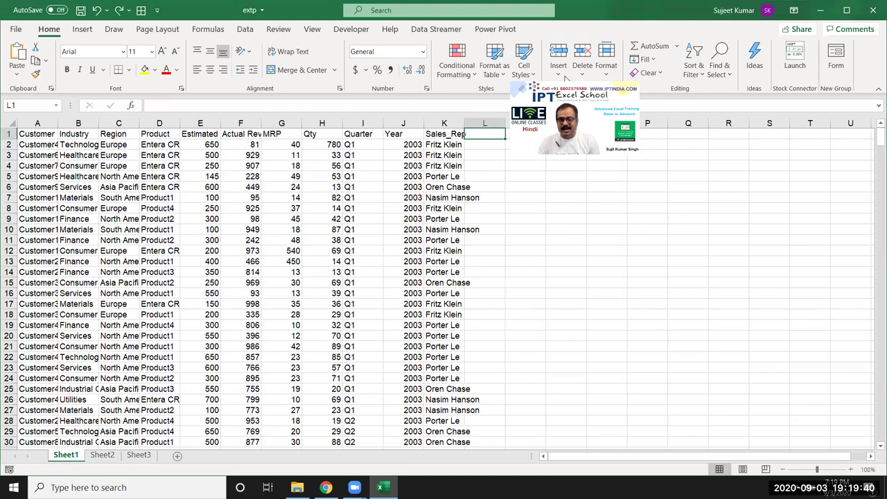
- Enter =OFFSET(A1,0,0,COUNTA(A:A),COUNTA(1:1)) in N2 so the data table spills beside it
click(547, 145)
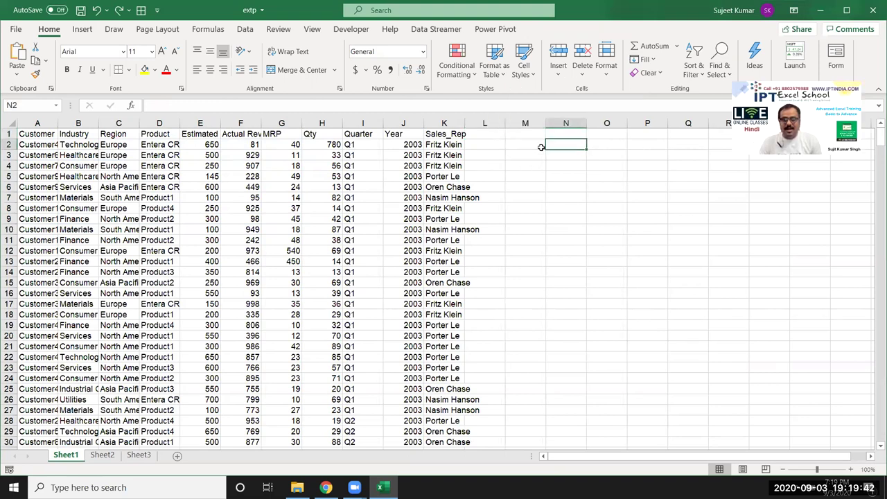
text(=o)
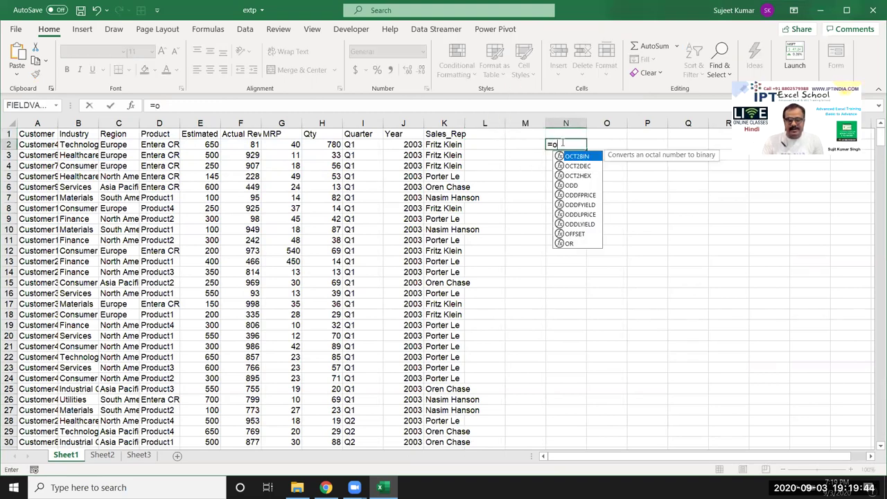
text(ff)
key(Tab)
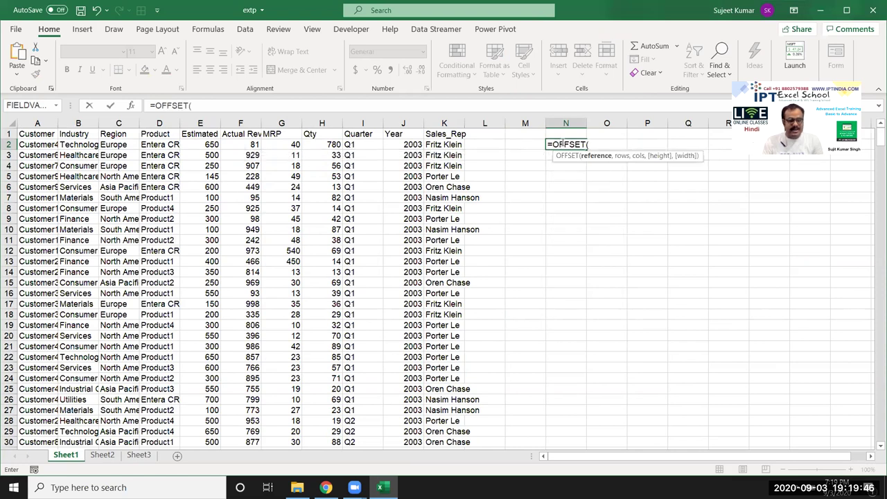
click(46, 135)
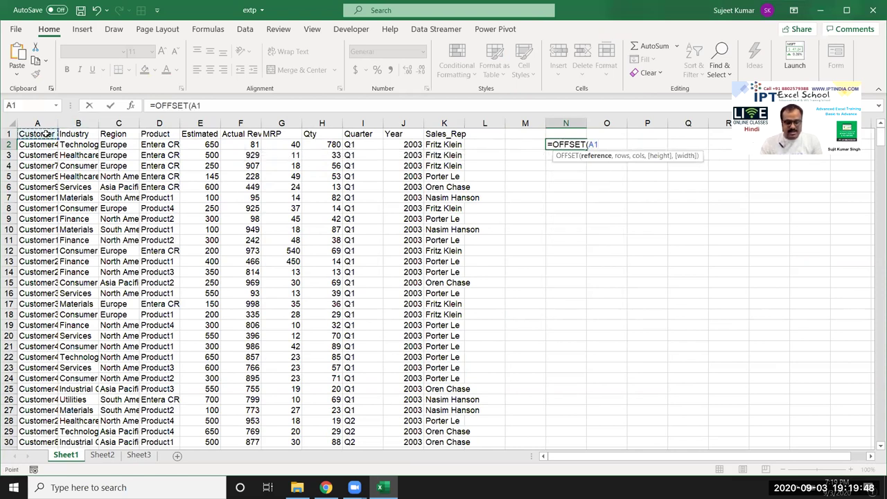
text(,0,0,)
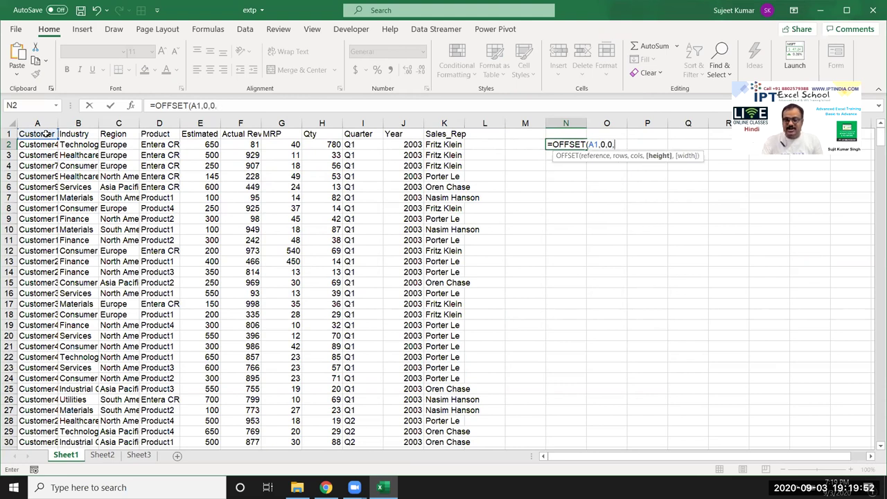
text(coun)
key(Down)
key(Tab)
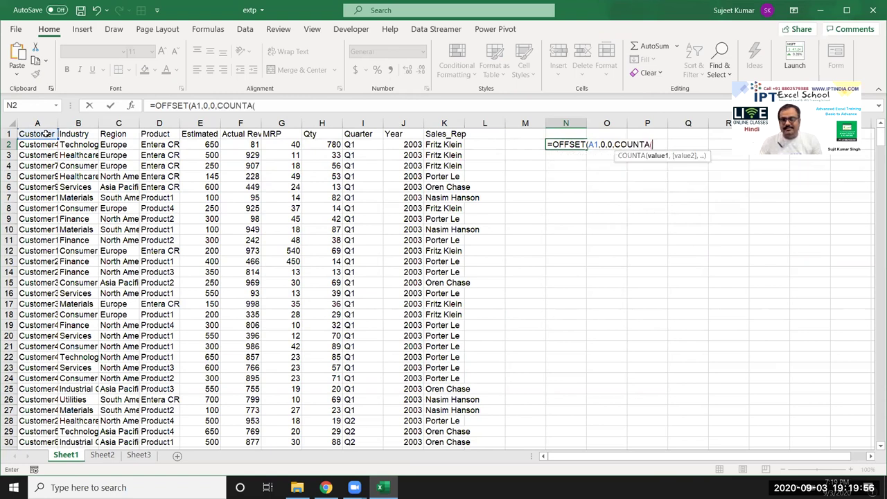
click(36, 124)
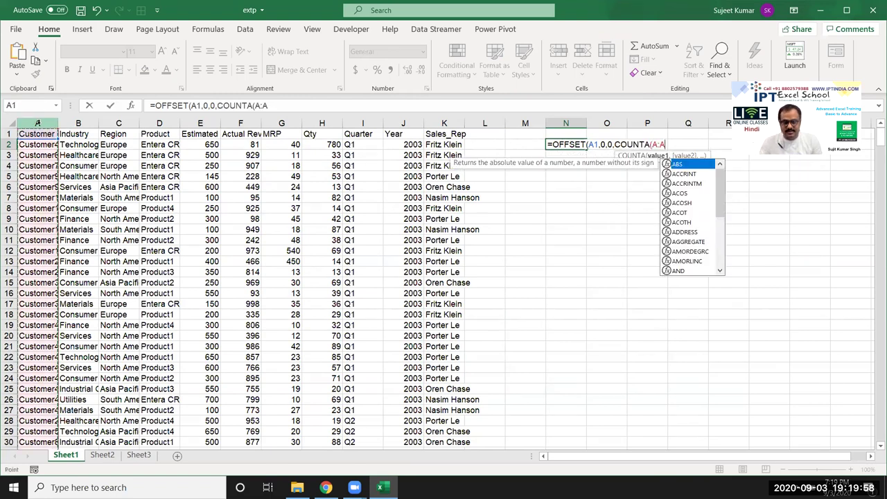
text(),co)
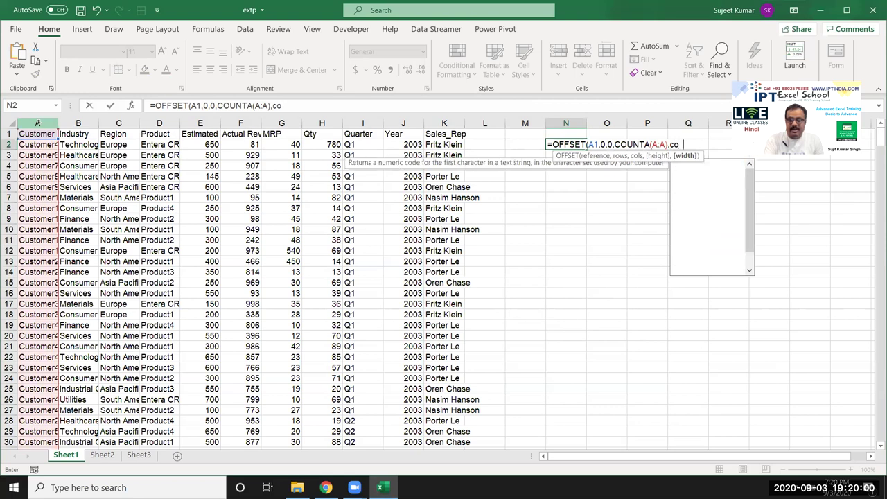
text(u)
key(Down)
key(Tab)
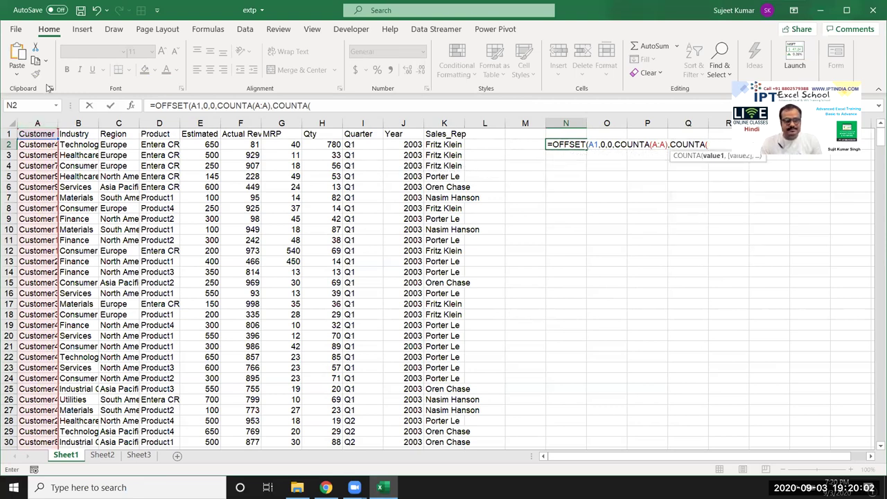
click(7, 134)
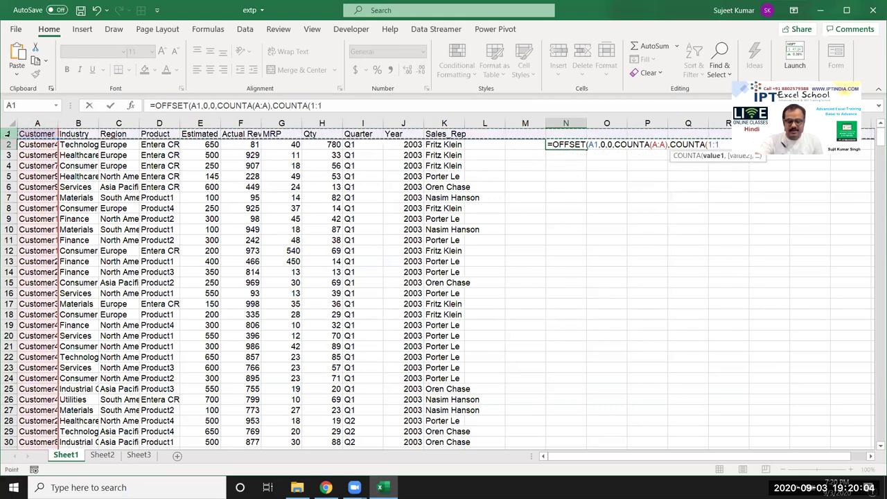
key(Return)
key(Return)
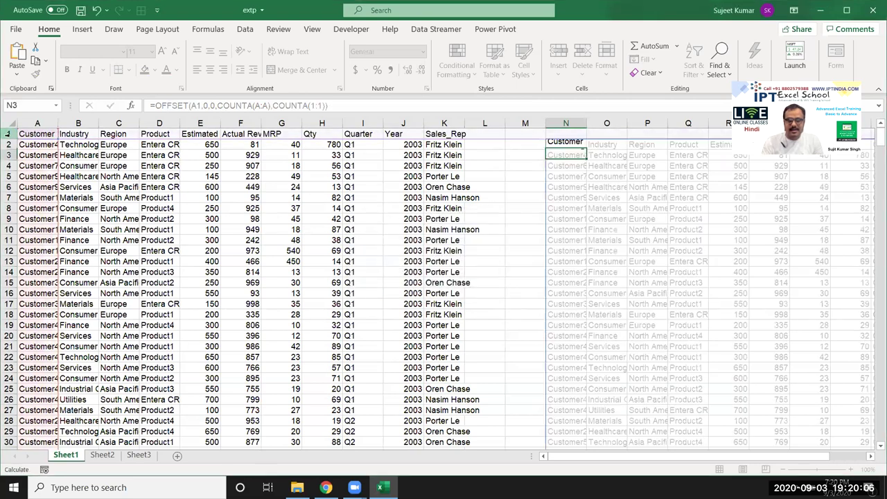
- Copy the OFFSET formula text from N2's formula bar
key(Up)
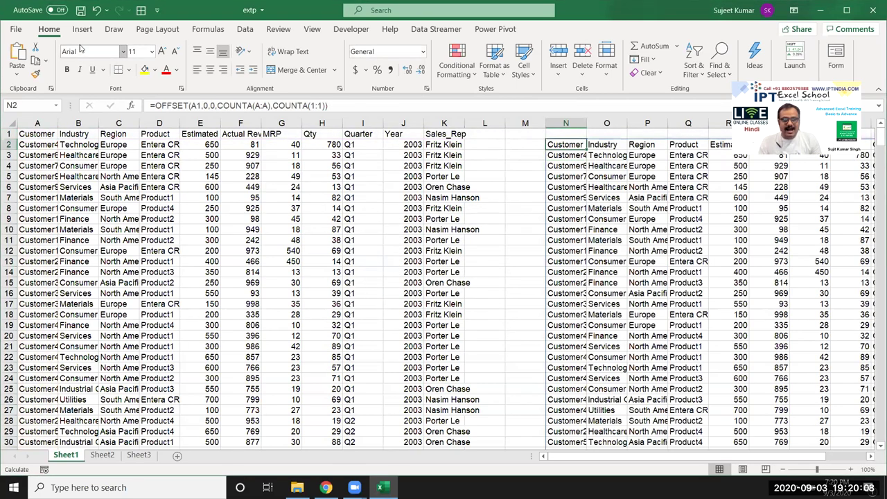
drag(345, 106, 153, 106)
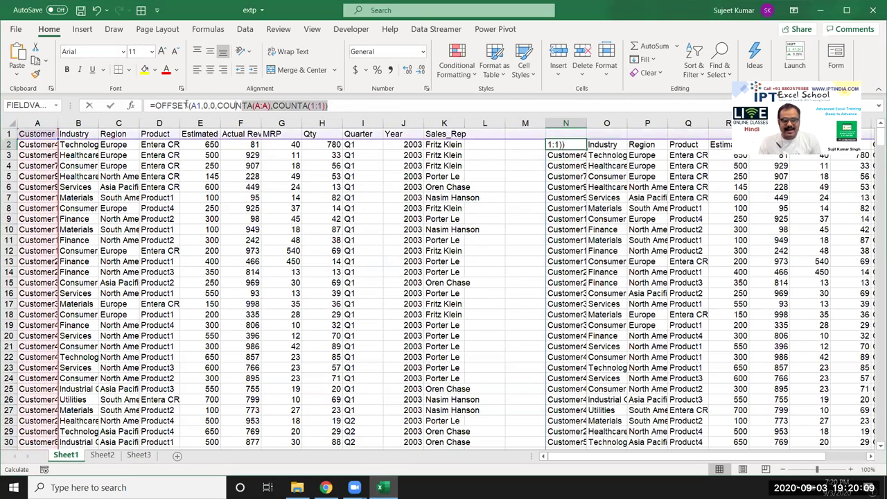
click(150, 104)
key(Escape)
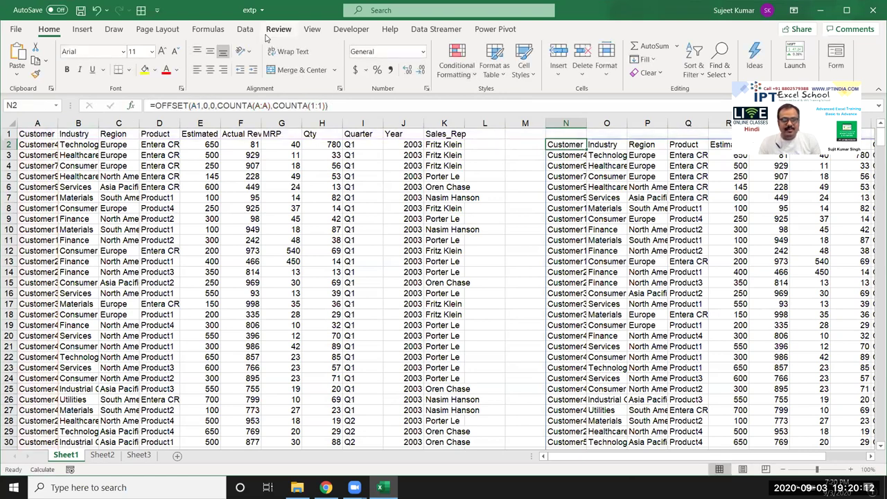
- Create a new name DT and paste the OFFSET formula as its reference
click(204, 29)
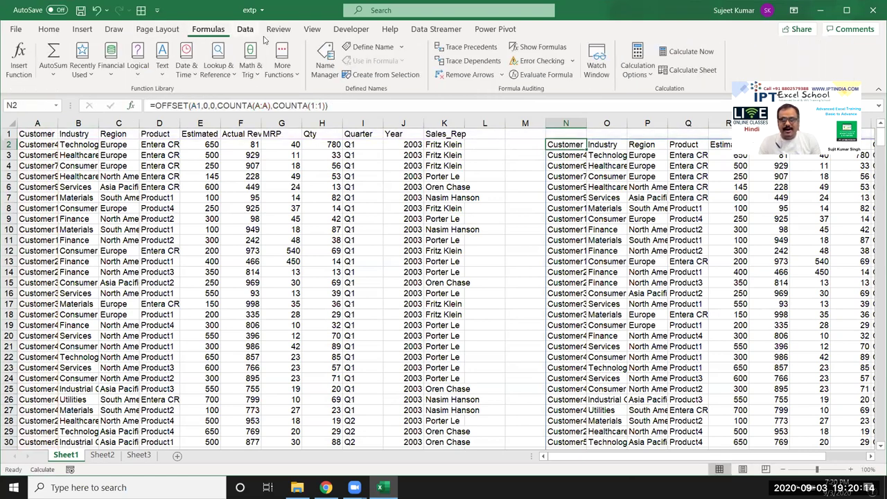
click(359, 49)
text(DT)
click(353, 287)
text(=)
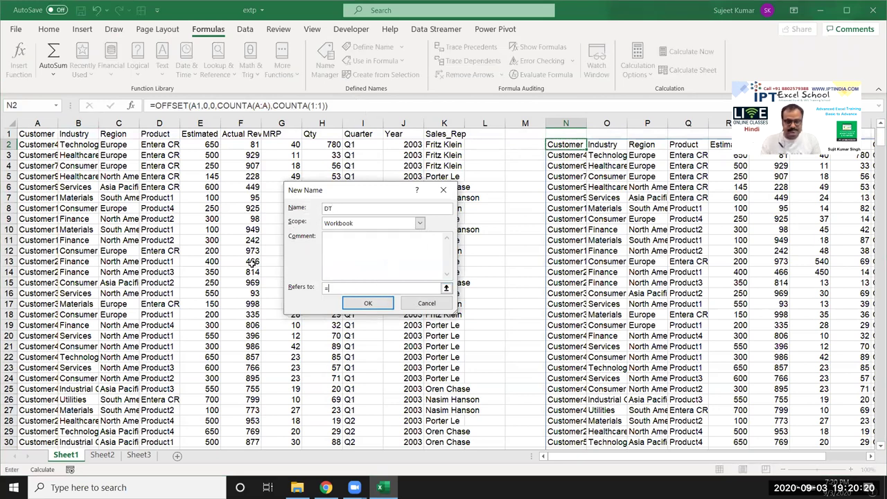
key(ctrl+v)
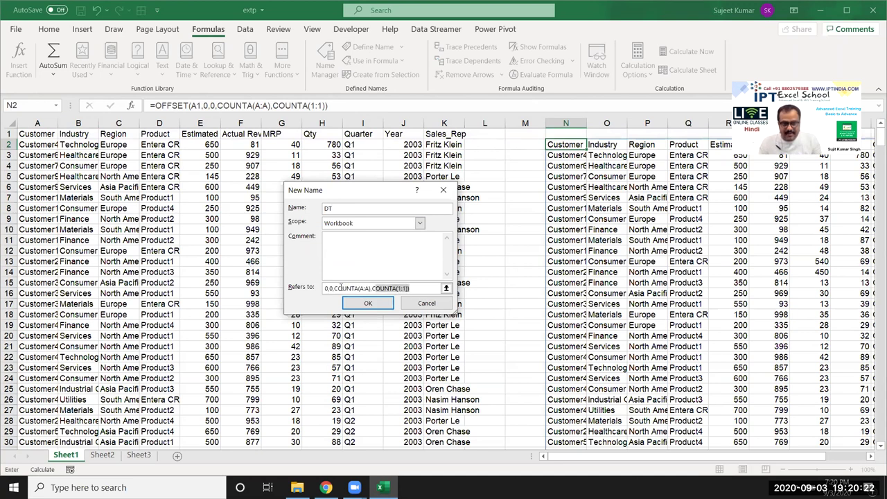
key(Home)
- Make $A$1, $A:$A and $1:$1 absolute, save DT, then clear N2's test formula
click(326, 288)
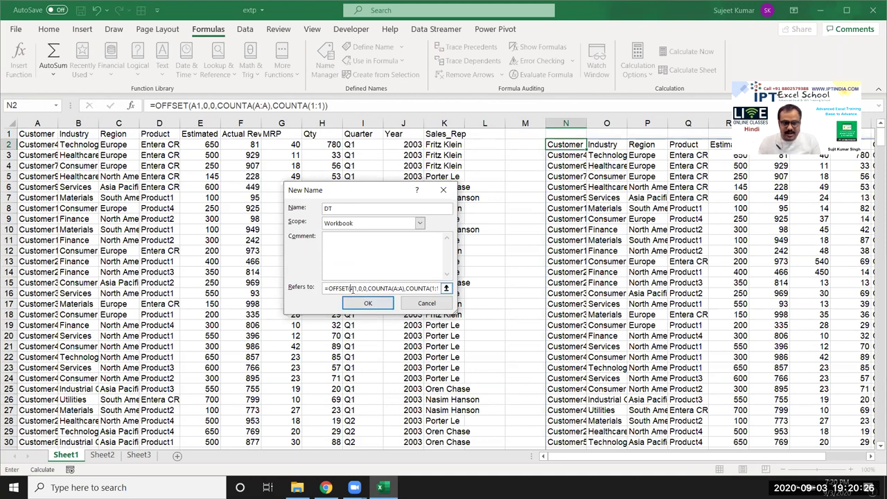
click(351, 288)
key(F4)
click(402, 289)
key(F4)
drag(421, 289, 448, 291)
click(431, 288)
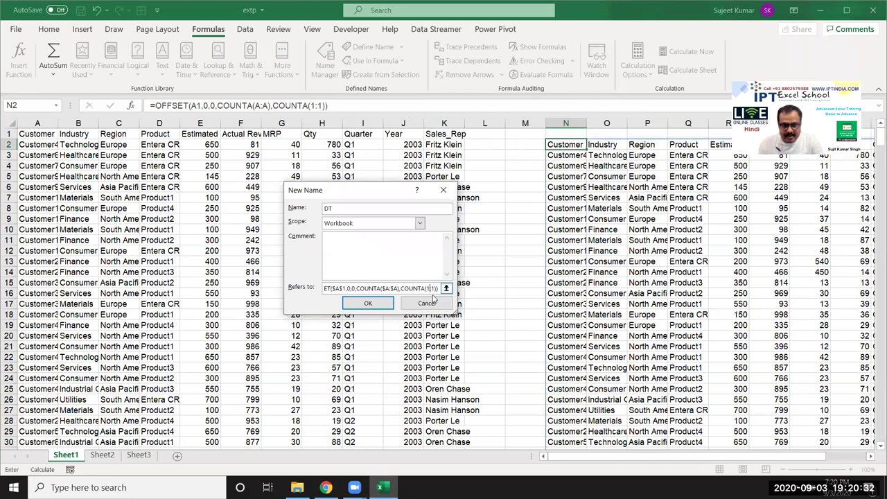
key(F4)
click(376, 304)
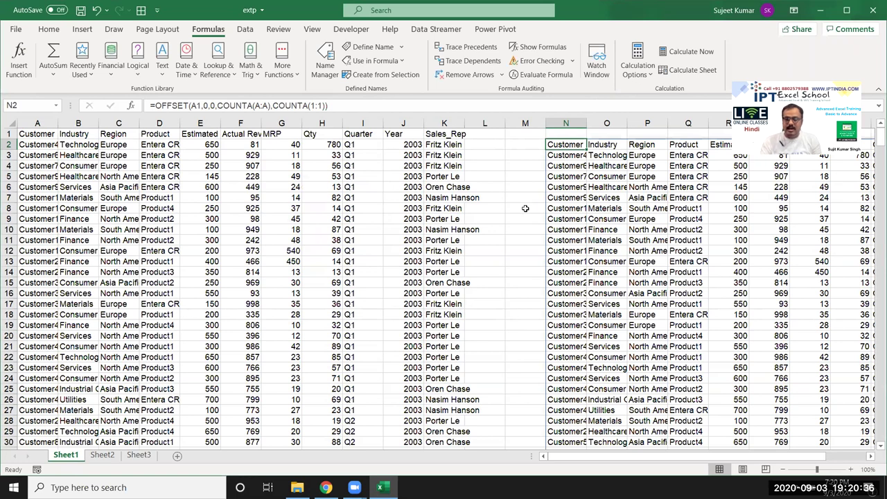
key(Delete)
- Create an empty PivotTable at Sheet3!A1 from the DT named range
click(138, 454)
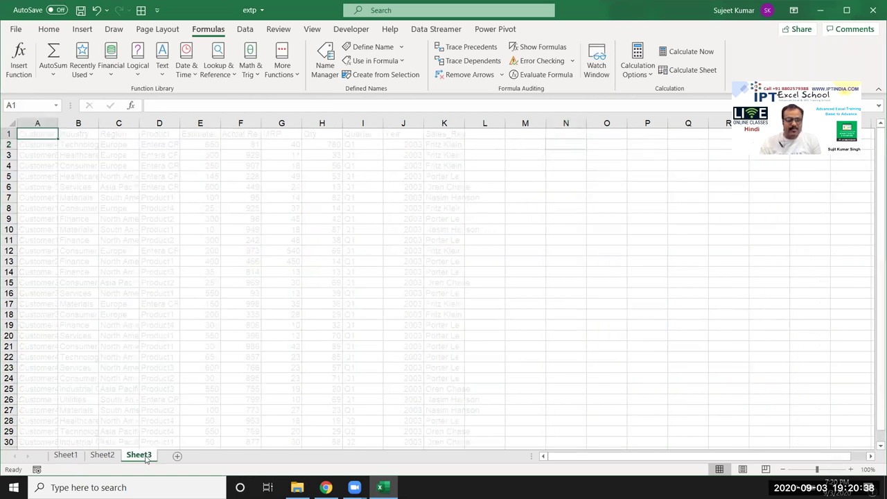
click(58, 31)
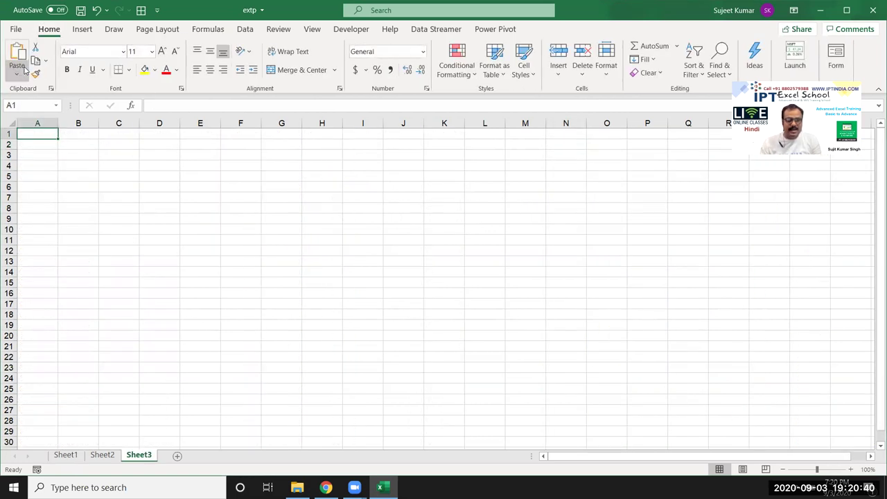
click(82, 29)
click(21, 59)
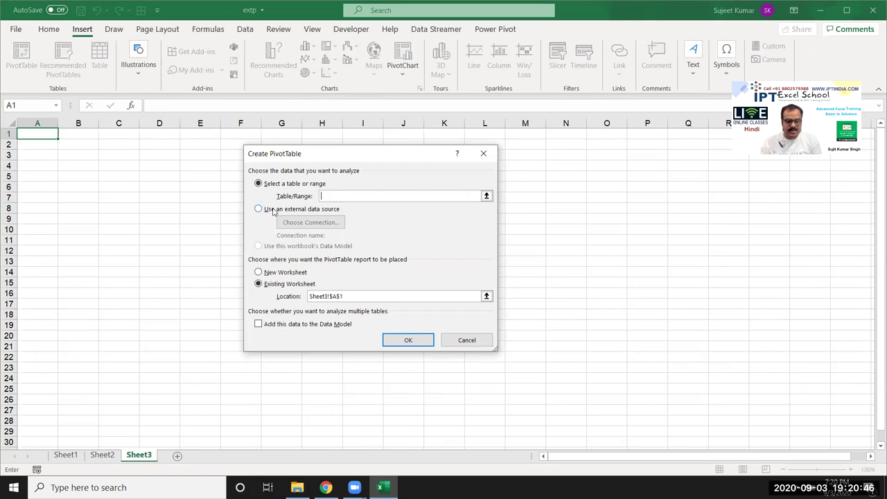
text(dt)
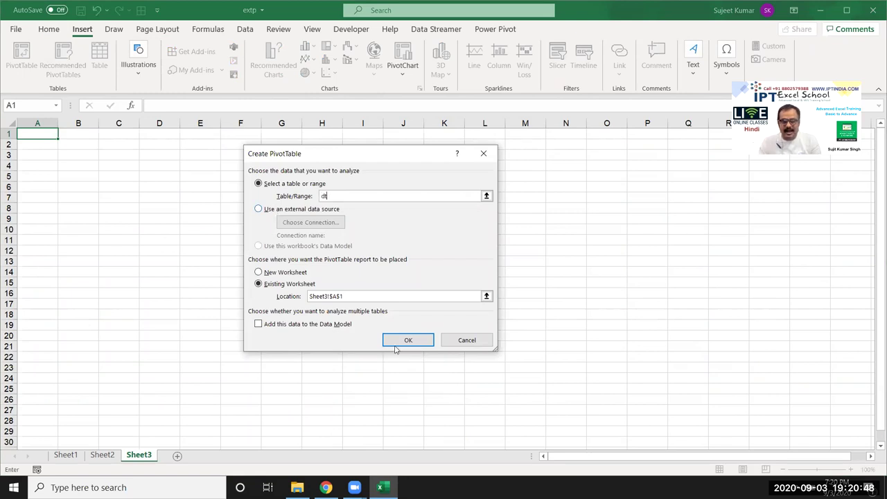
click(406, 340)
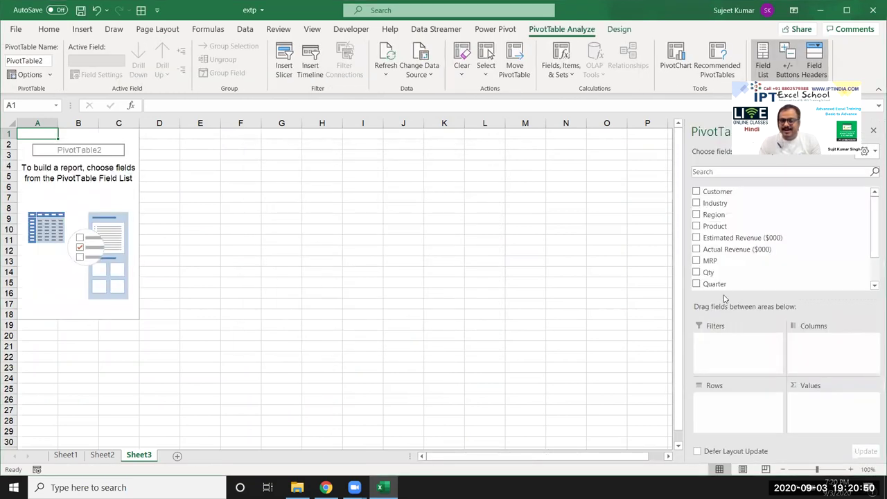
- On Sheet1, add a Month header in L1 and fill Jan–Dec down column L
click(66, 455)
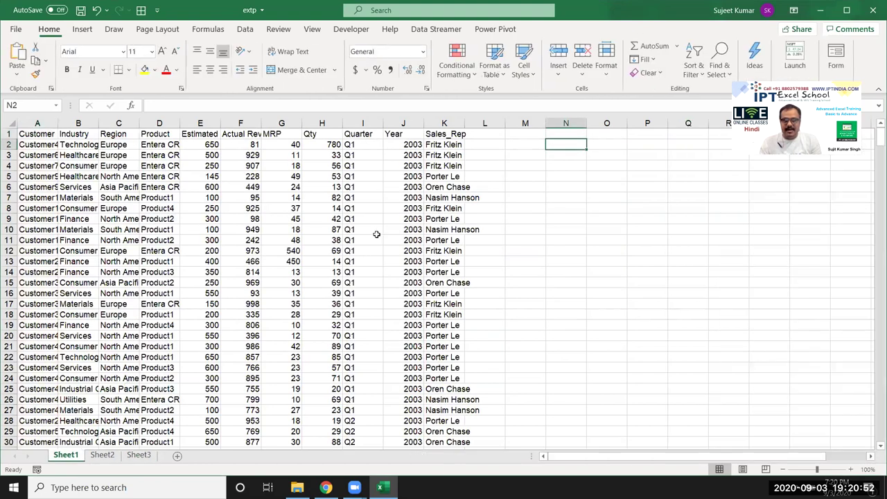
click(493, 136)
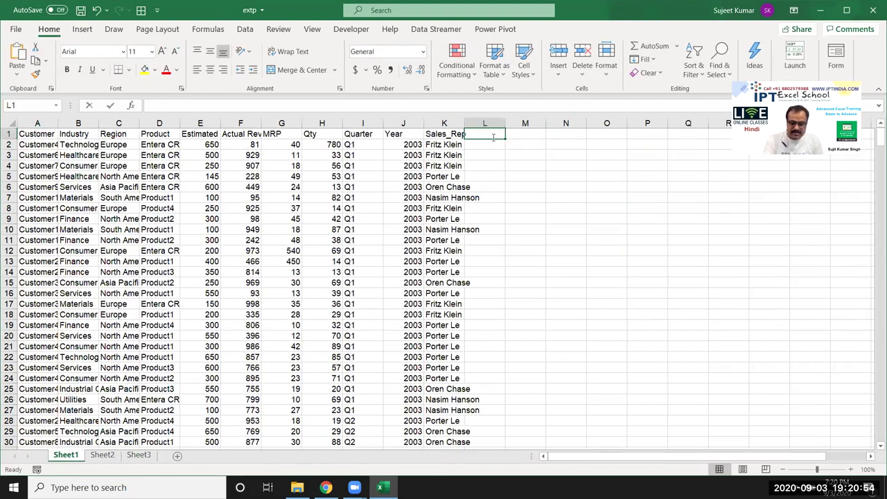
text(Month)
key(Return)
text(Jan)
key(Return)
click(491, 141)
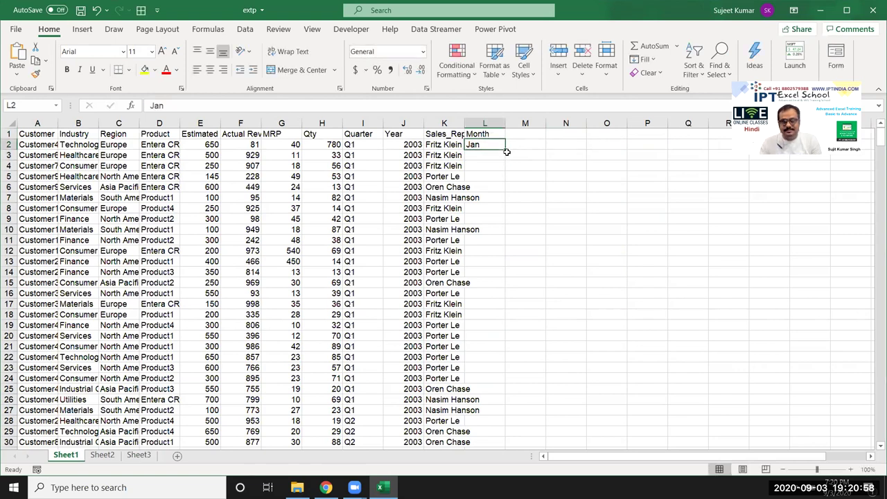
double_click(505, 150)
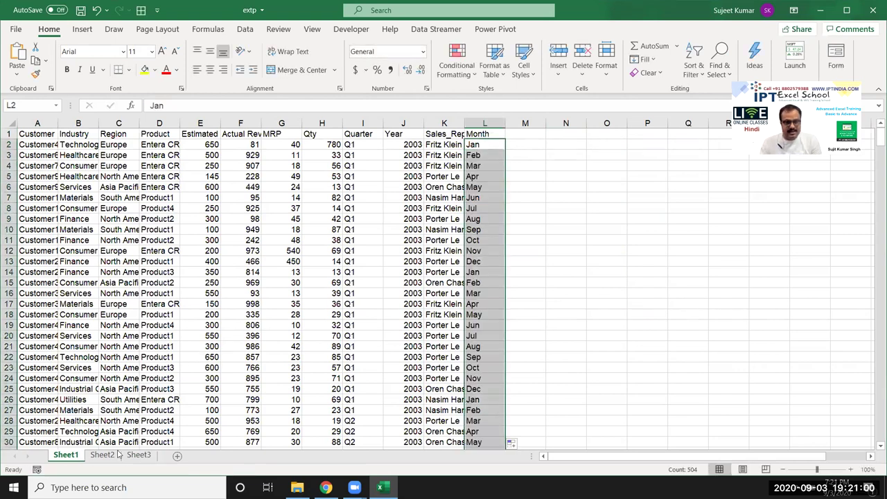
- Refresh PivotTable2 on Sheet3 so the new Month field appears, then close the field list
click(118, 453)
right_click(138, 209)
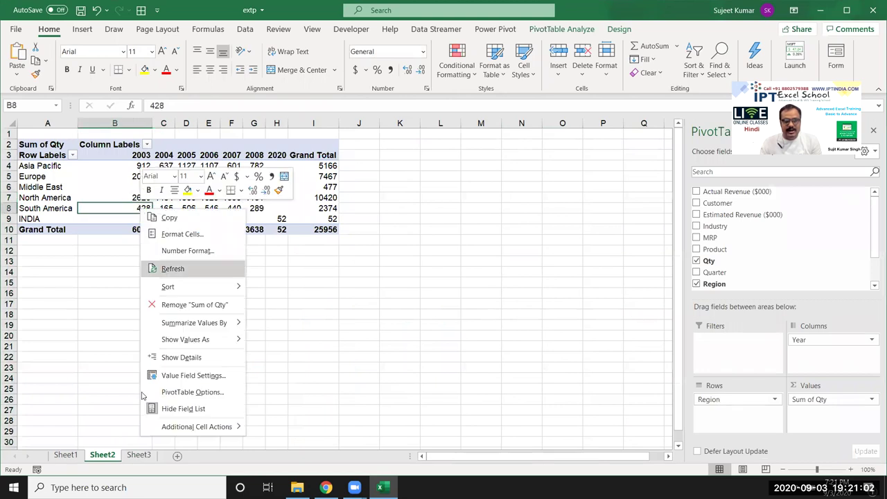
click(137, 459)
click(139, 455)
right_click(108, 208)
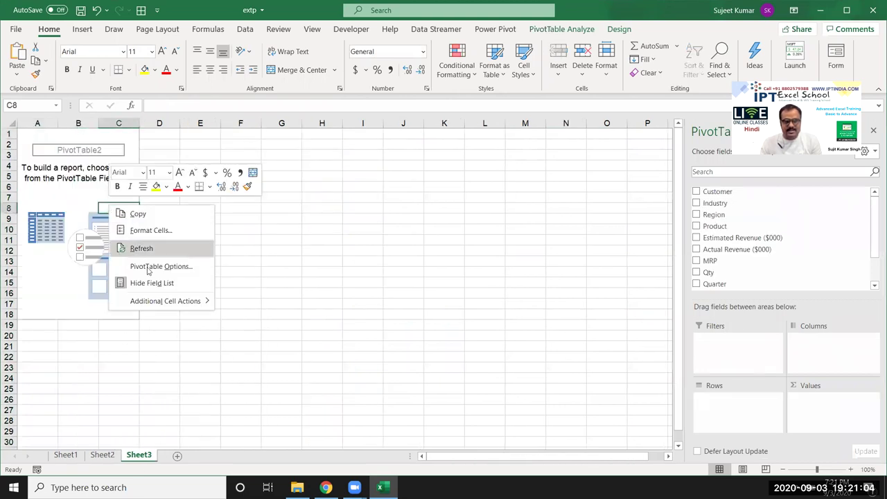
click(142, 248)
scroll(865, 274, down, 2)
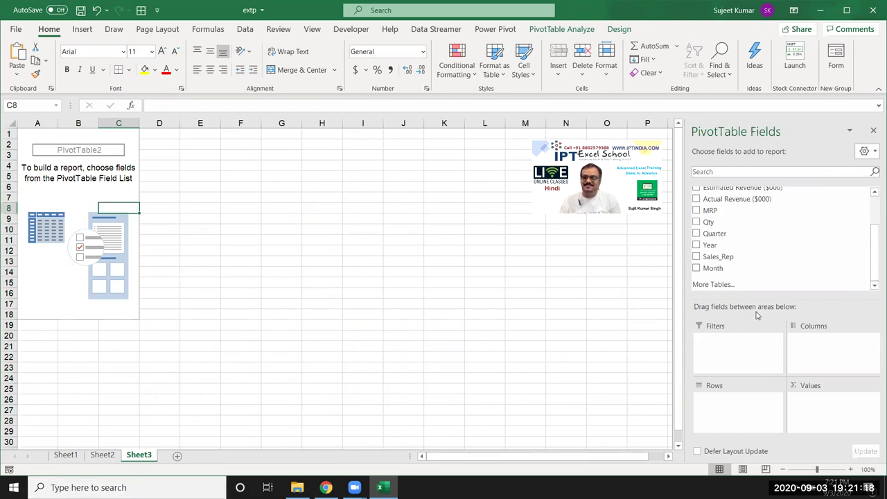
click(874, 133)
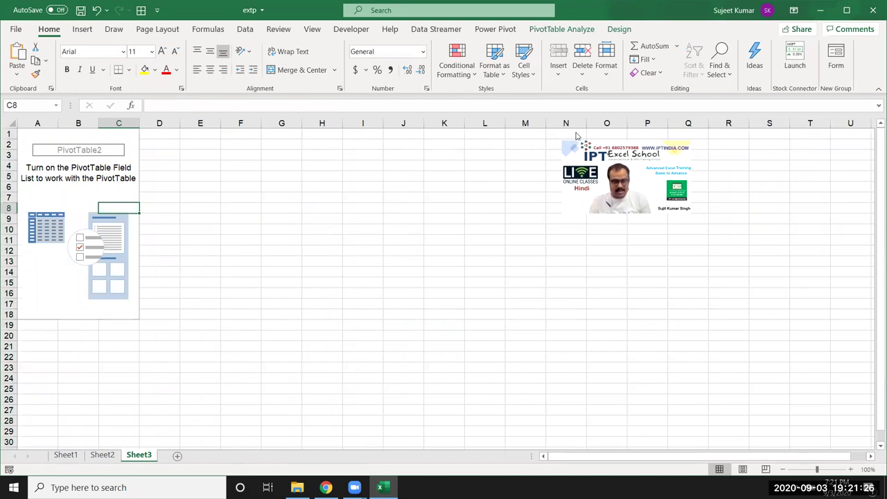
- Review the Sheet1 header row and the Sheet2 pivot options without changing anything
click(66, 455)
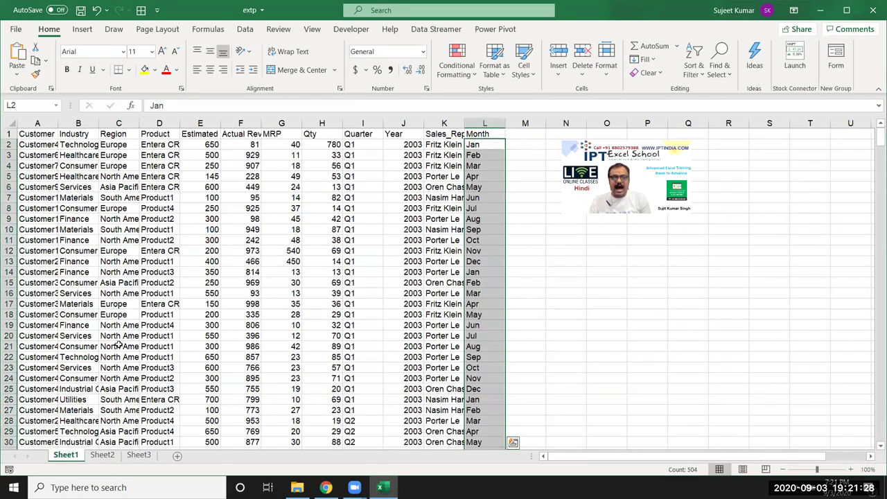
click(6, 133)
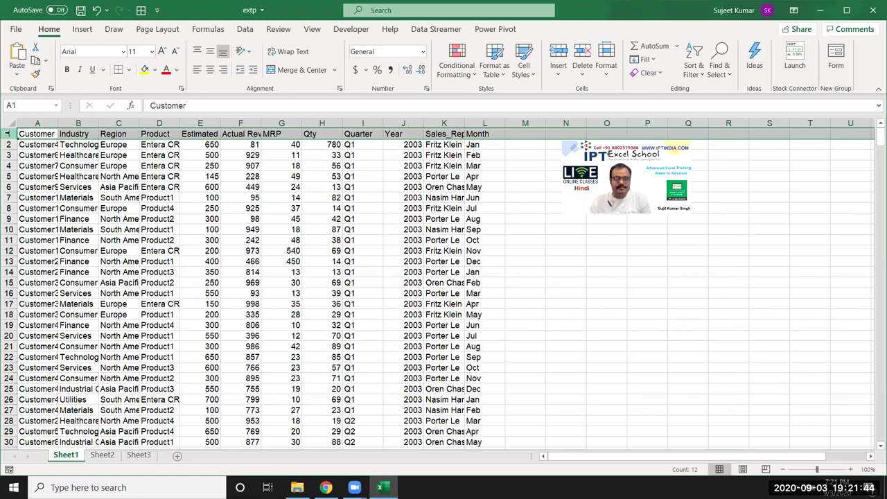
click(100, 182)
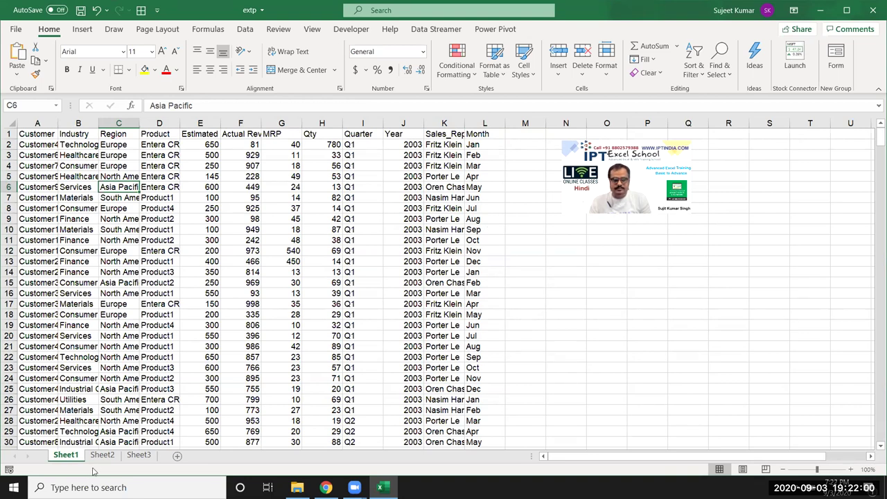
click(102, 455)
right_click(158, 174)
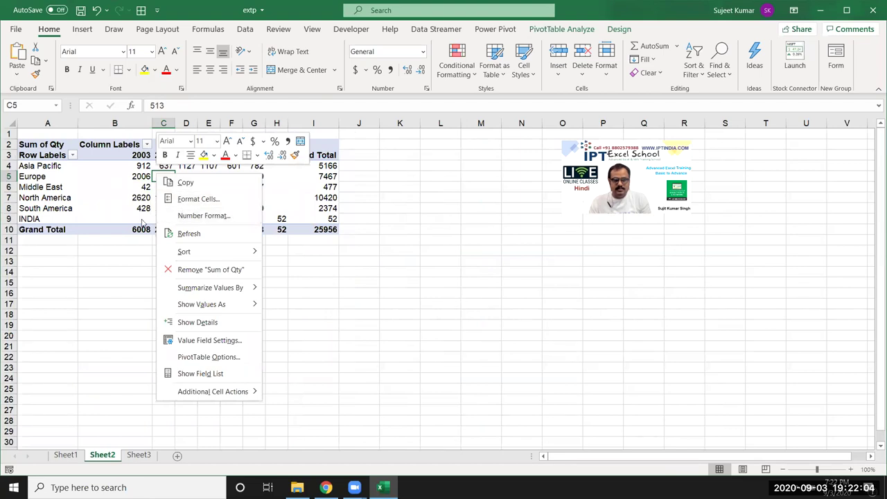
key(Escape)
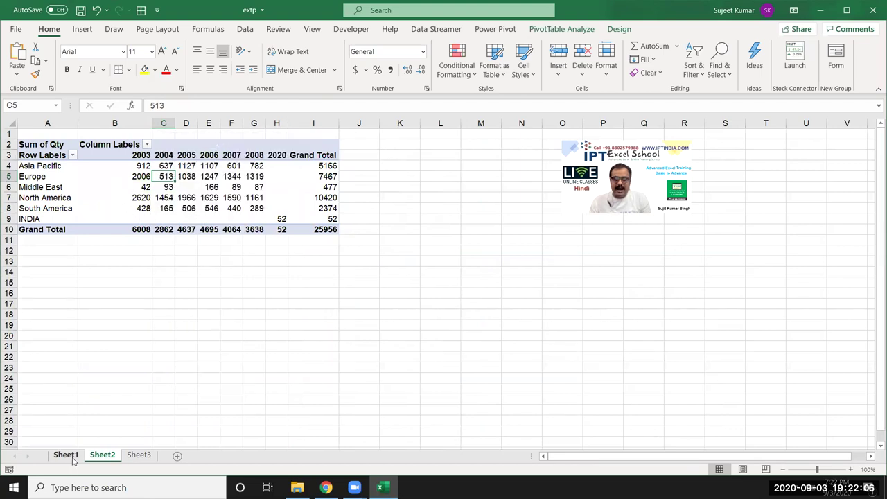
click(66, 455)
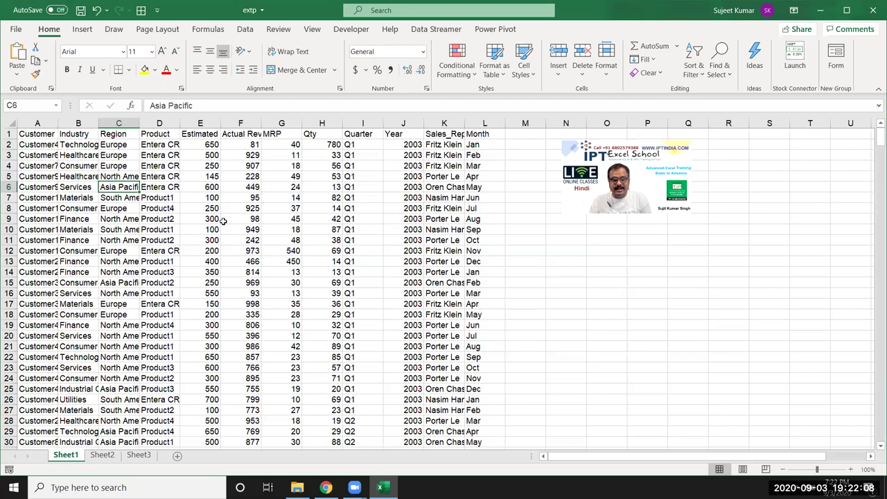
- Select the last data row A505:L505, then return to the top of the sheet
drag(201, 190, 295, 271)
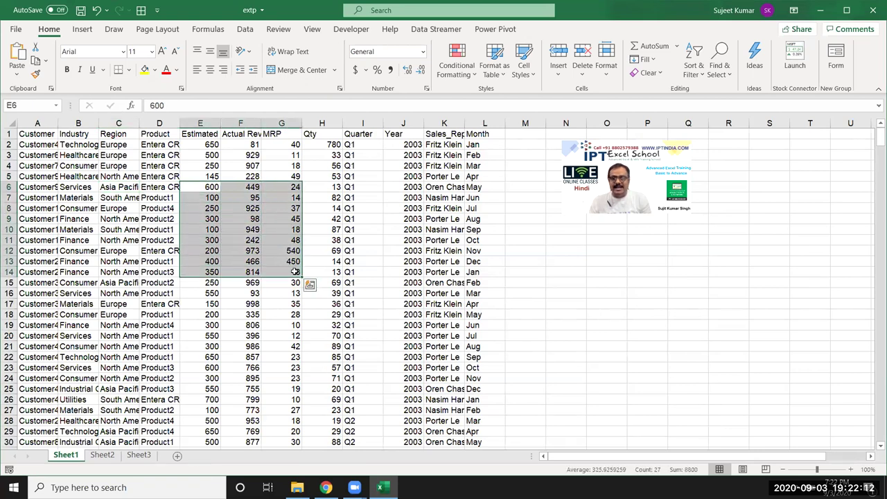
click(29, 333)
key(ctrl+Down)
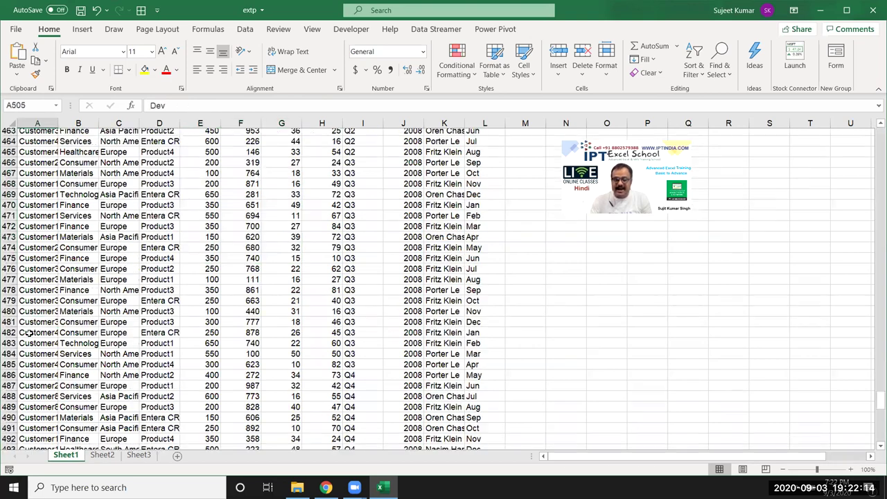
key(shift+Right)
key(shift+Right)
key(shift+Right)
key(shift+Right)
key(shift+Right)
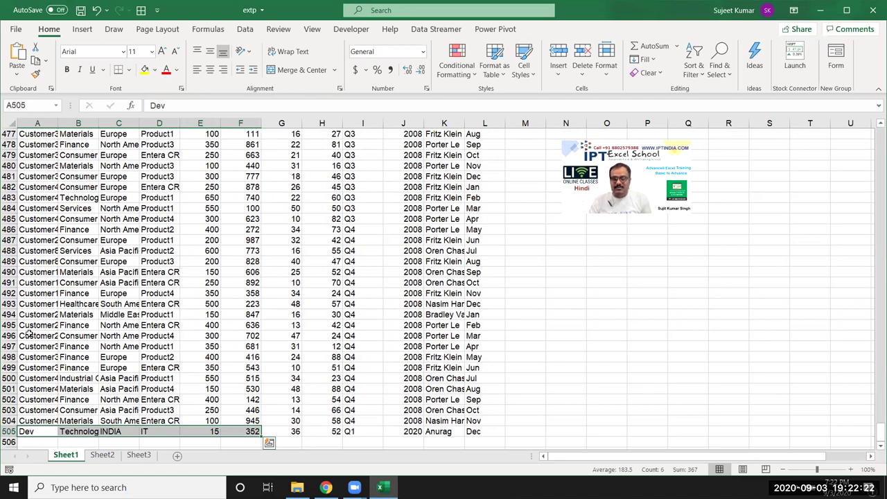
key(Up)
key(ctrl+shift+Right)
key(Down)
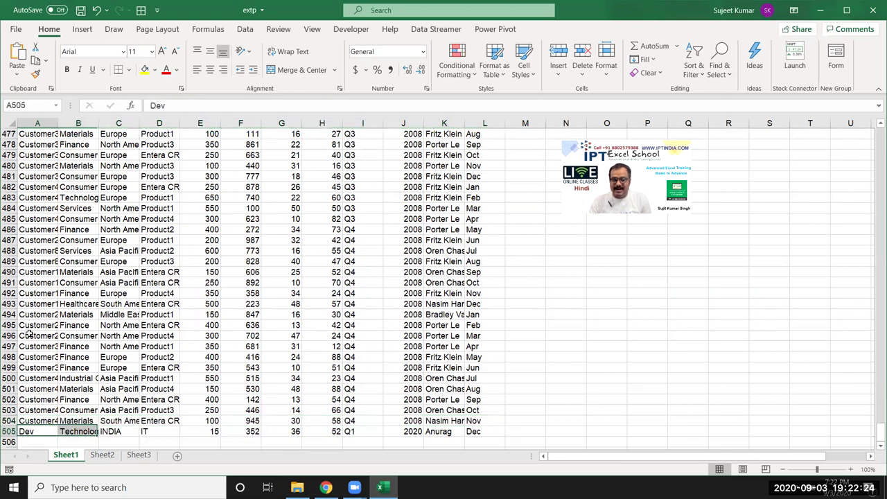
key(ctrl+shift+Right)
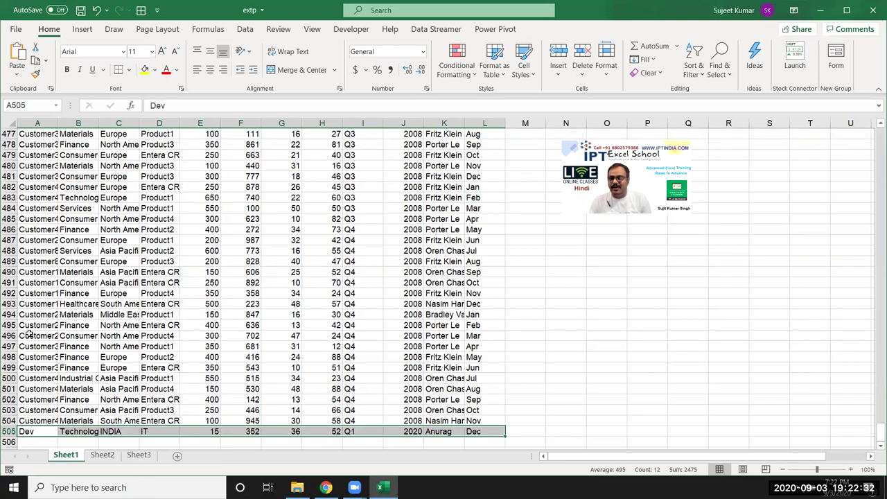
key(ctrl+Home)
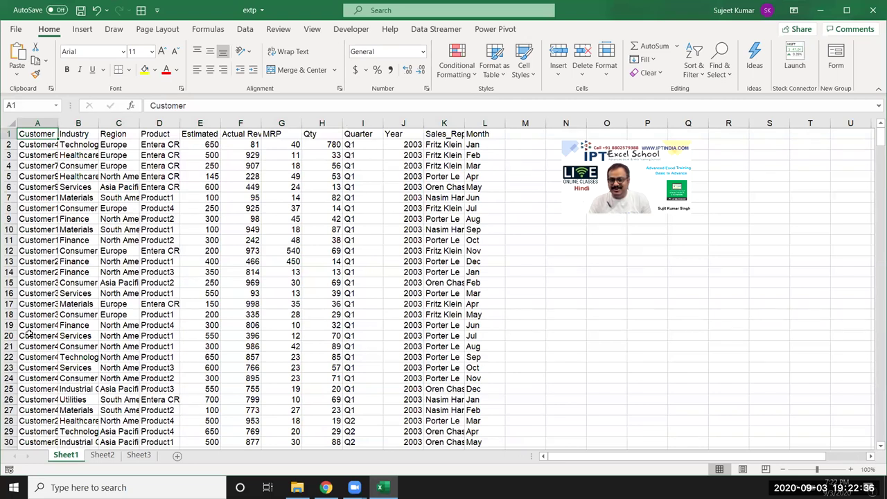
click(64, 230)
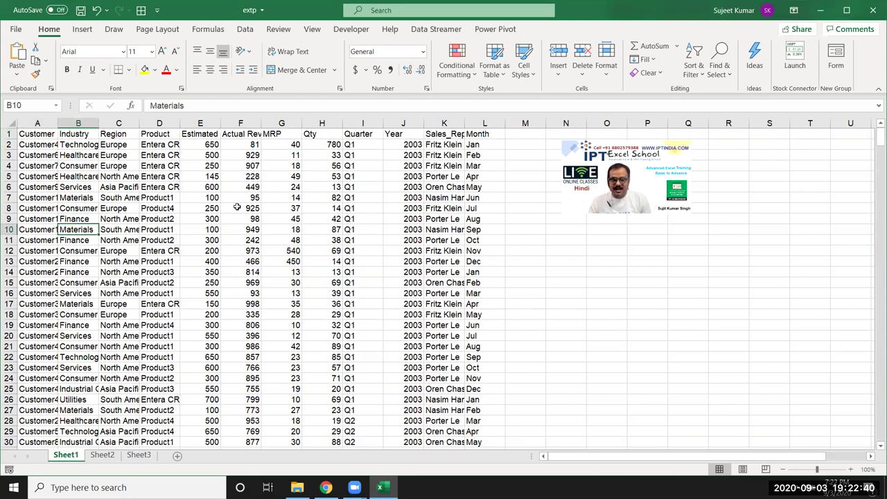
- Close the extp workbook, answering the save prompt
click(875, 6)
click(443, 257)
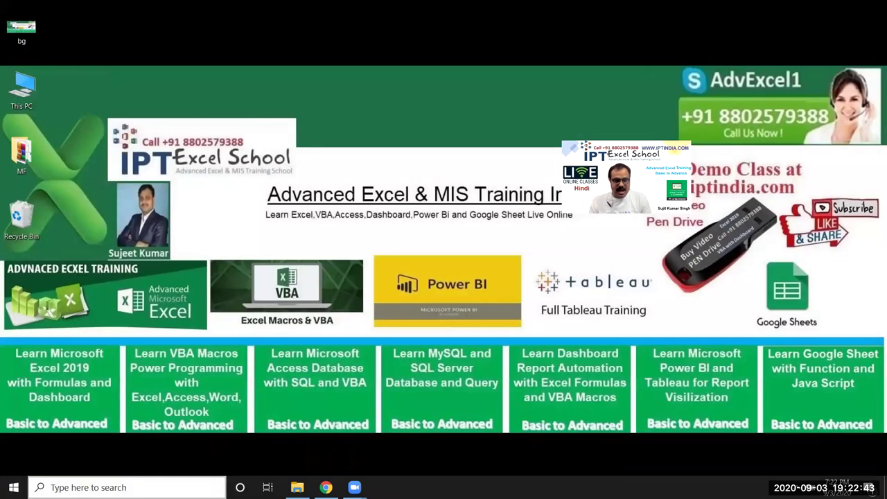
click(127, 487)
- Search Windows for 'exce' and launch Microsoft Excel
text(exce)
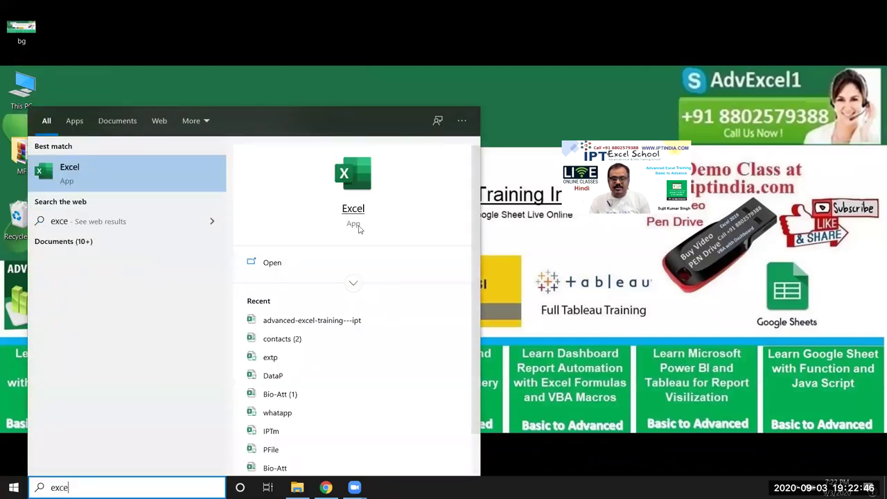
click(367, 211)
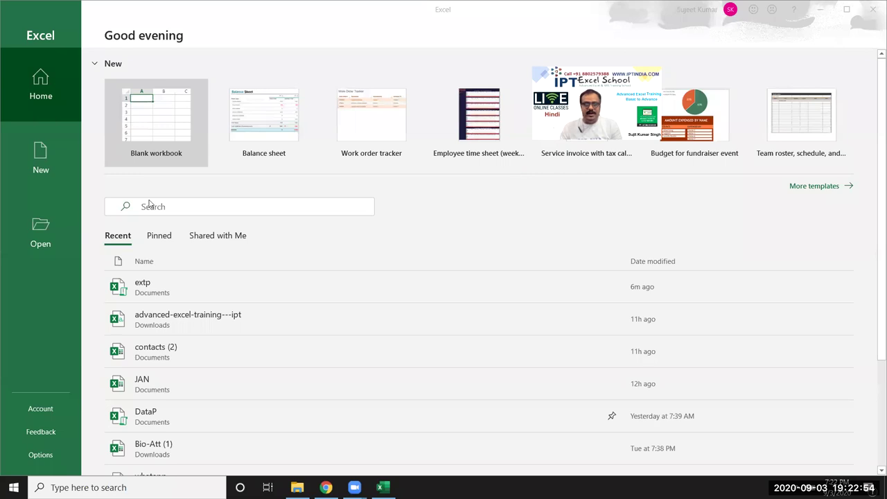
- Create a blank workbook, Book1, and restore its window after a brief look at Chrome
click(166, 135)
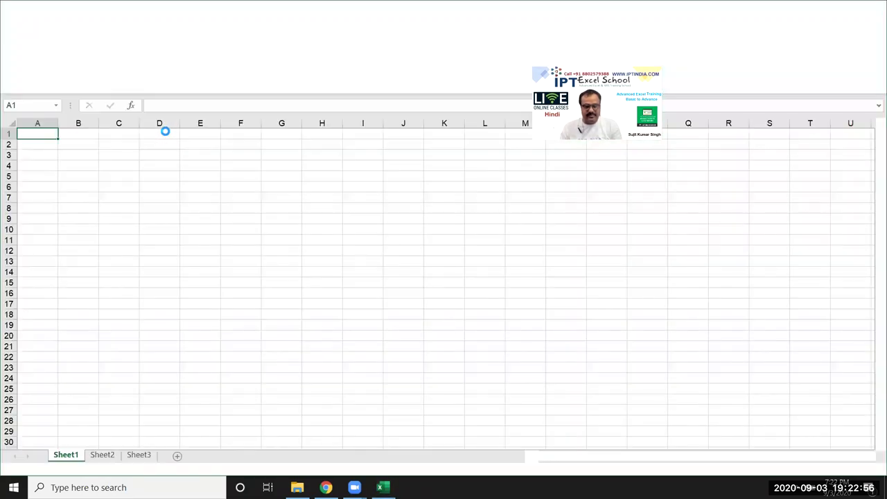
key(super+d)
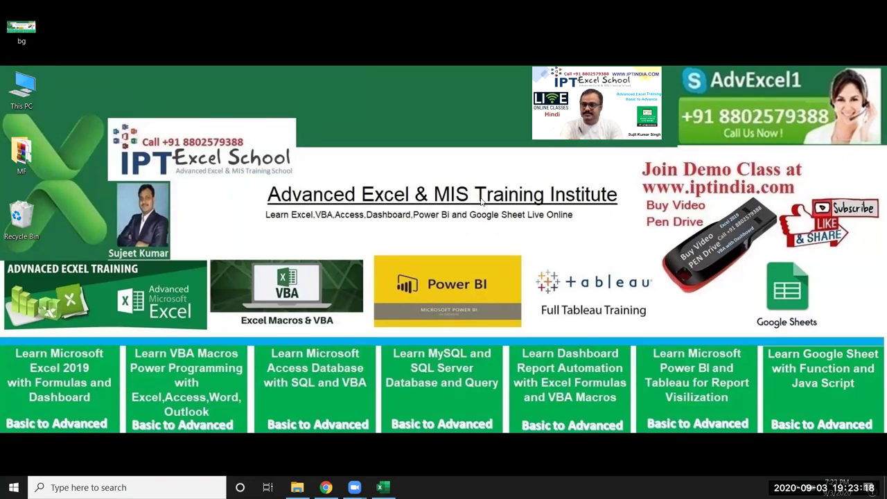
click(326, 487)
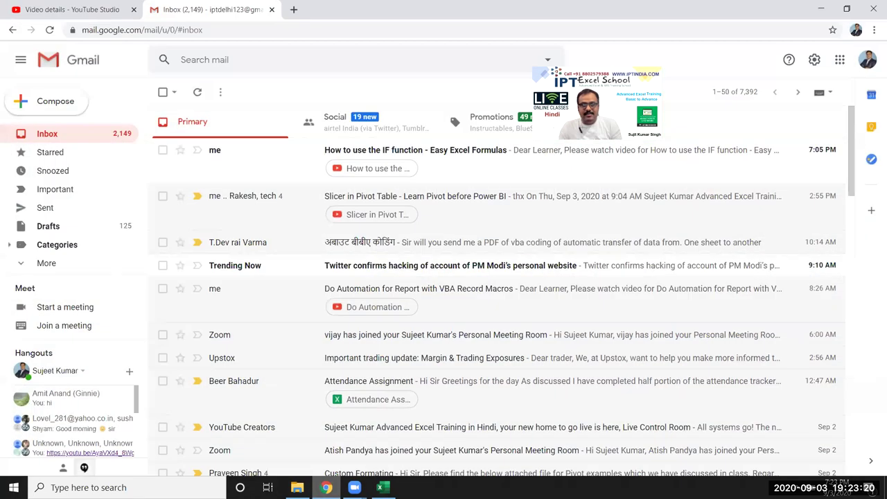
click(326, 487)
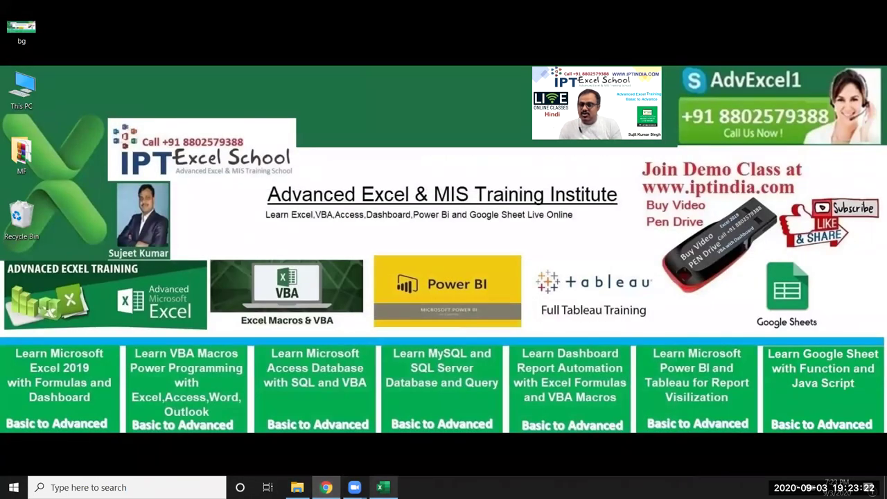
click(380, 487)
mouse_move(354, 487)
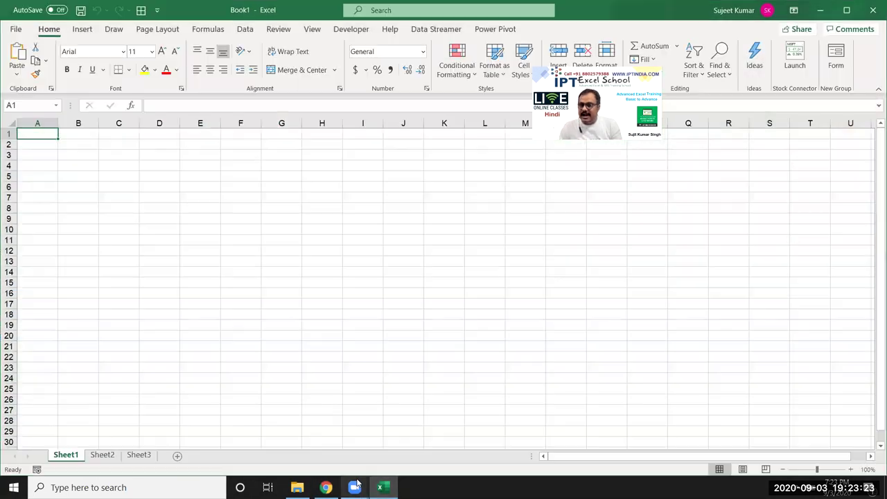
- Start a PivotTable at Sheet1!A1 that uses an external data source connection
click(169, 240)
click(35, 132)
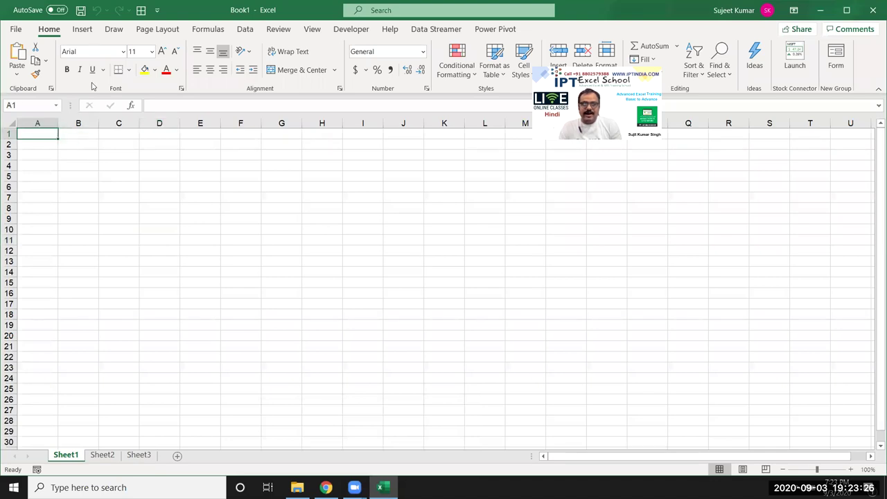
click(81, 29)
click(22, 55)
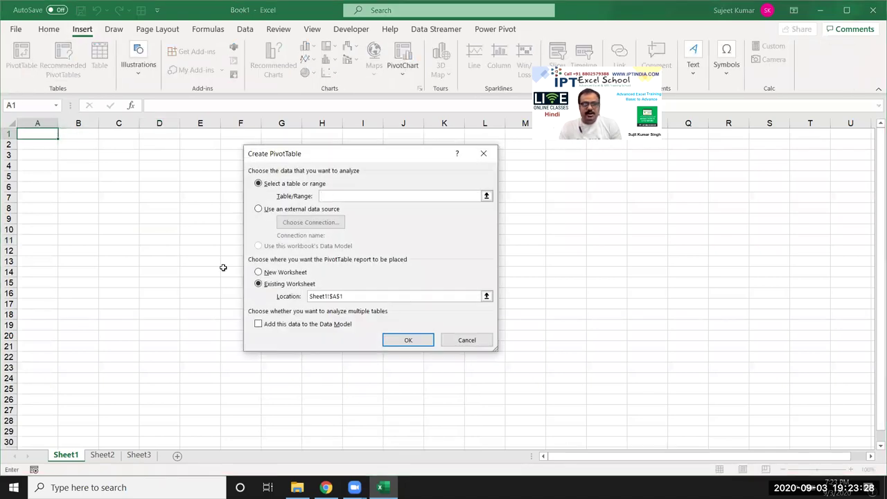
click(274, 210)
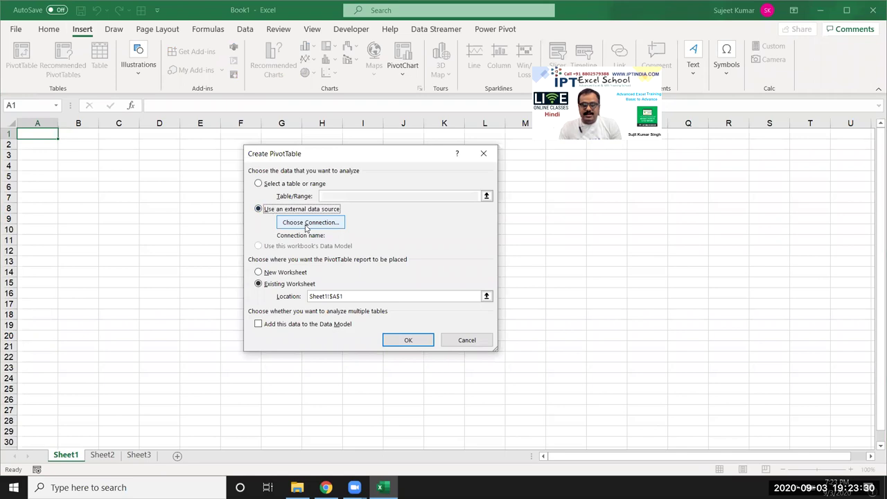
click(307, 223)
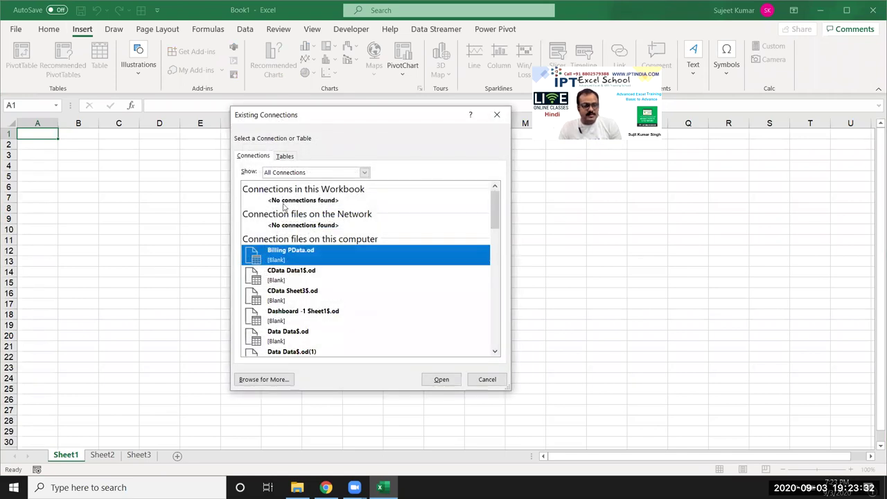
- Browse to Documents\extp, choose its Sheet1$ table and create the PivotTable
click(281, 381)
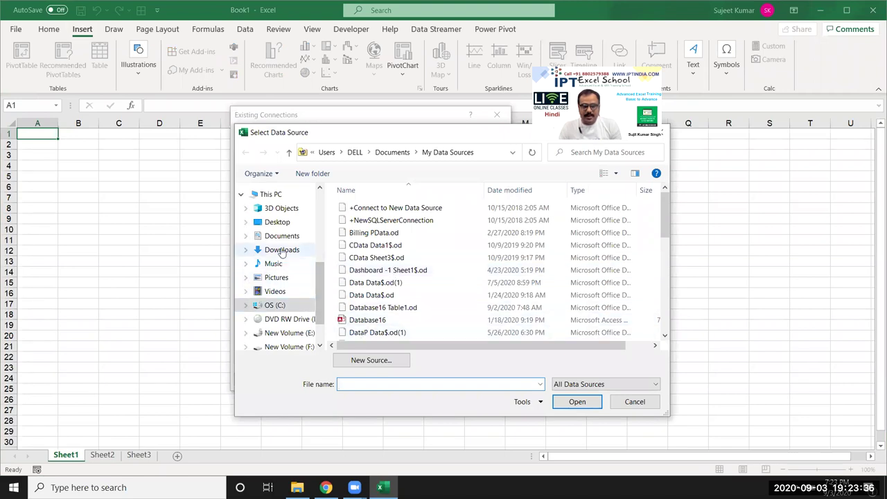
click(281, 236)
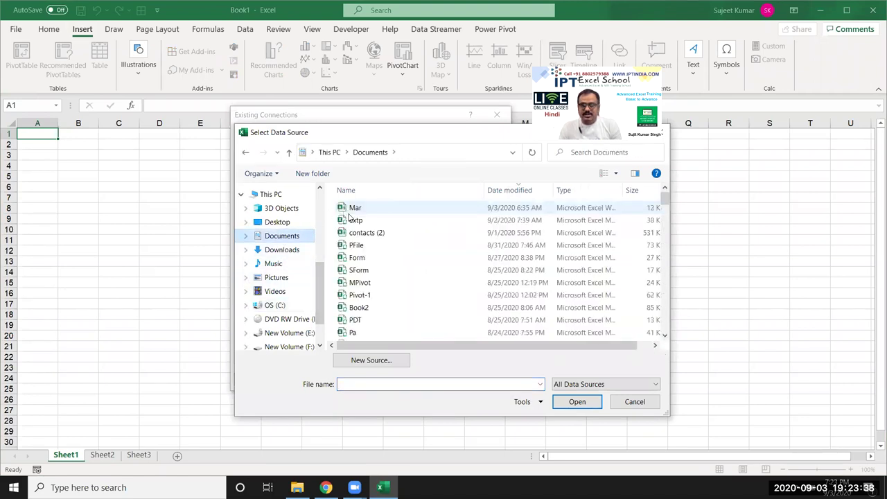
click(357, 221)
click(575, 403)
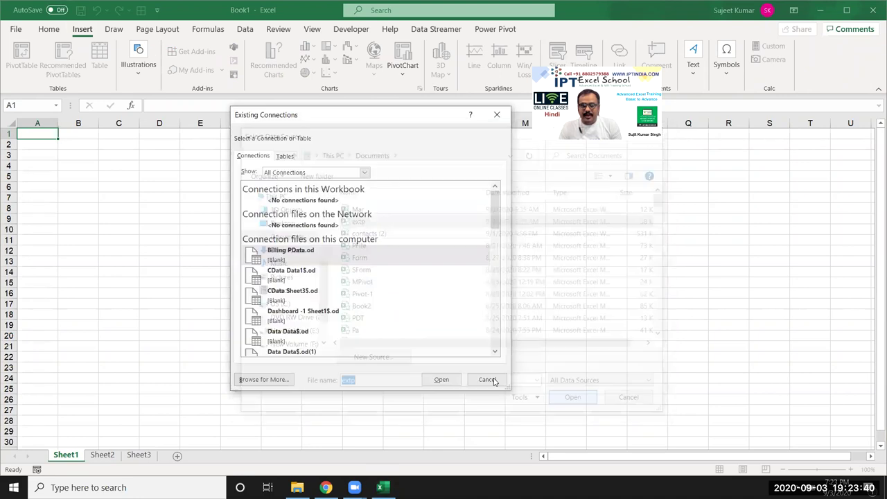
drag(534, 348, 420, 244)
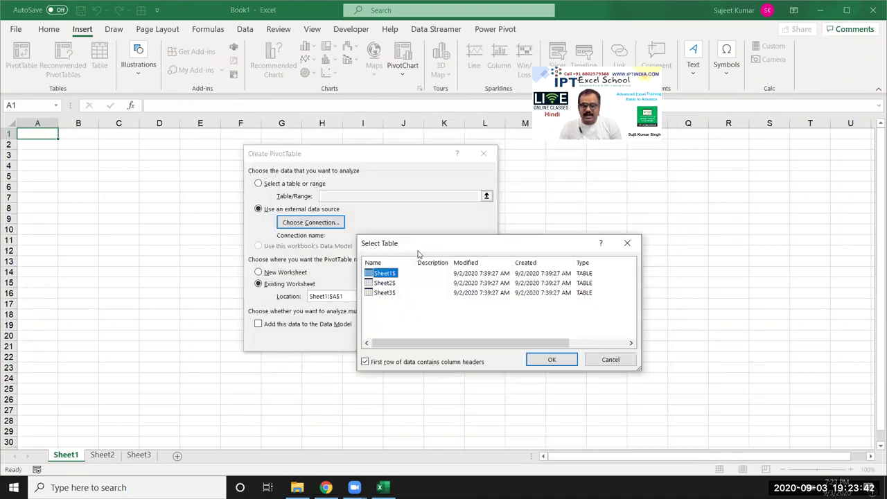
click(537, 360)
click(426, 343)
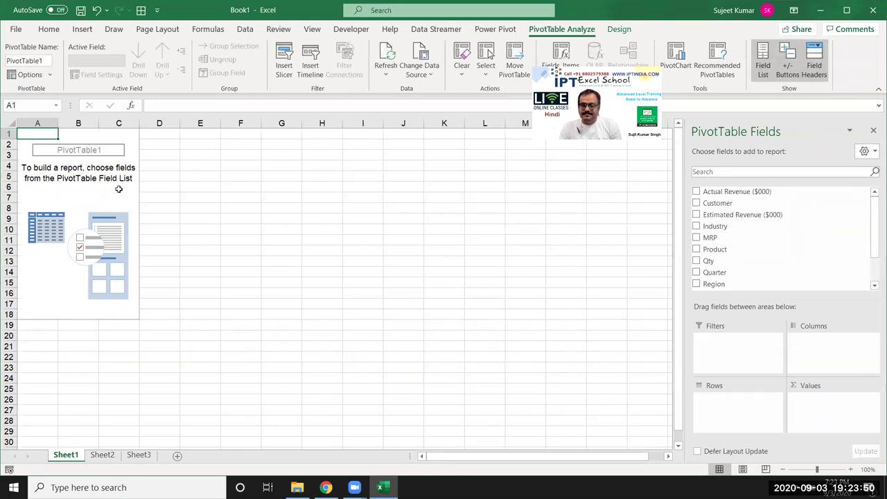
click(101, 455)
- Start a Sheet2 PivotTable from an external connection, browsing to the Documents folder
click(82, 29)
click(21, 56)
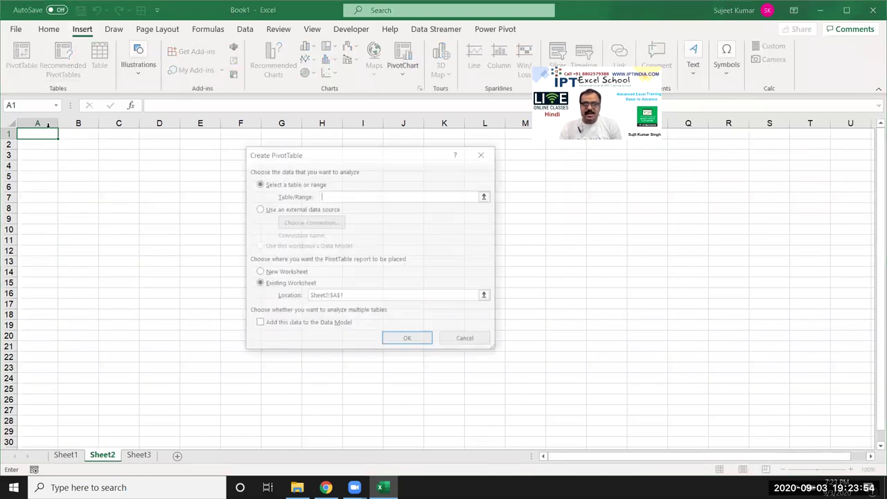
click(269, 209)
click(300, 224)
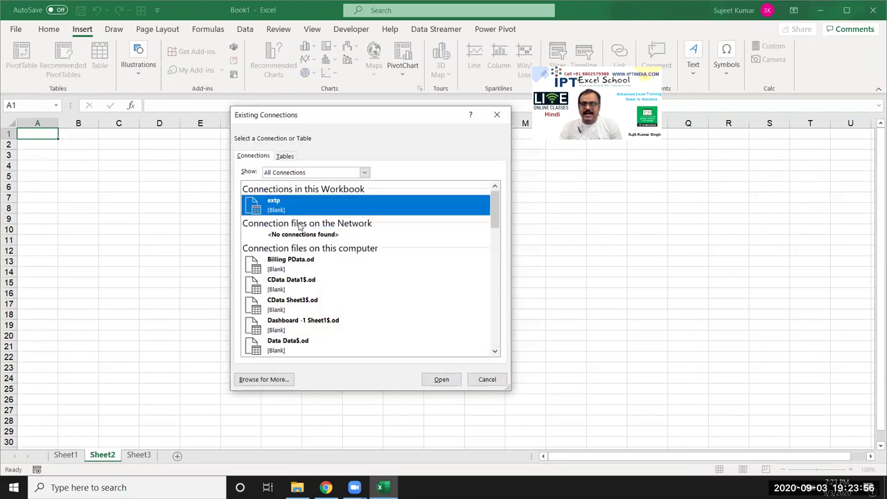
click(269, 379)
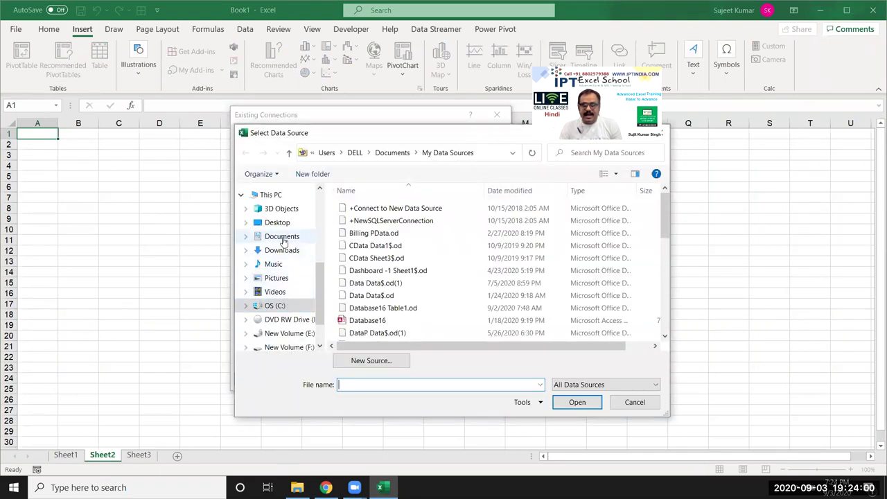
click(283, 237)
- Open Database18, use its Data table and create the PivotTable
scroll(539, 256, down, 5)
scroll(542, 260, down, 5)
scroll(544, 262, down, 3)
scroll(544, 262, up, 3)
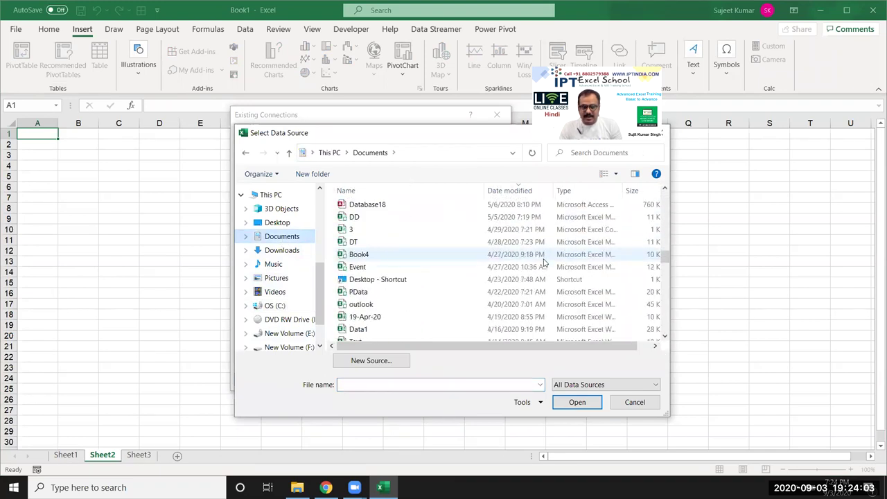
click(367, 205)
click(572, 402)
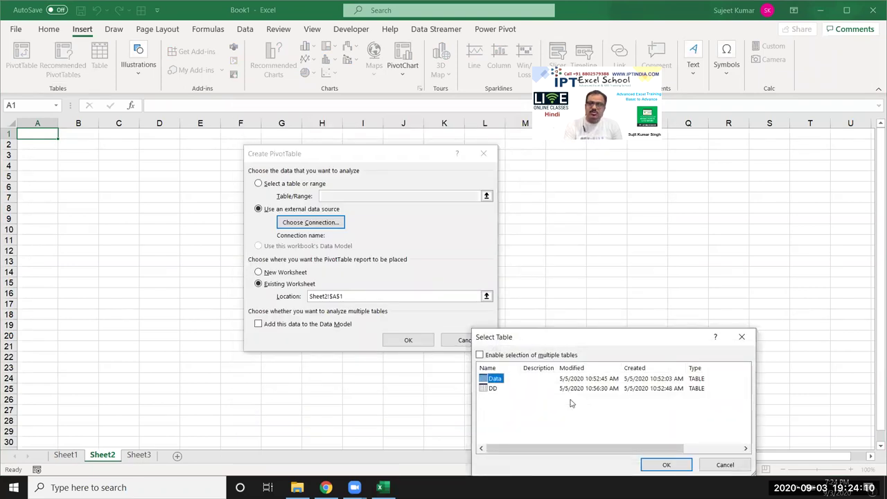
click(666, 464)
click(419, 339)
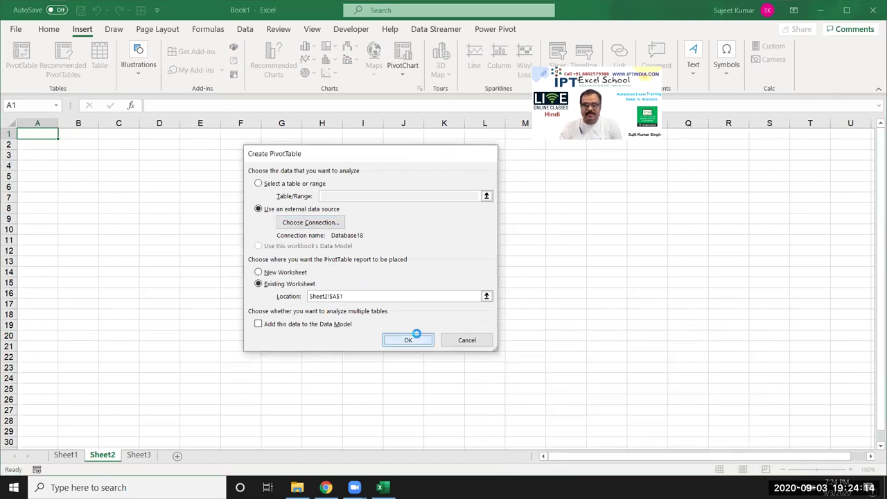
click(138, 455)
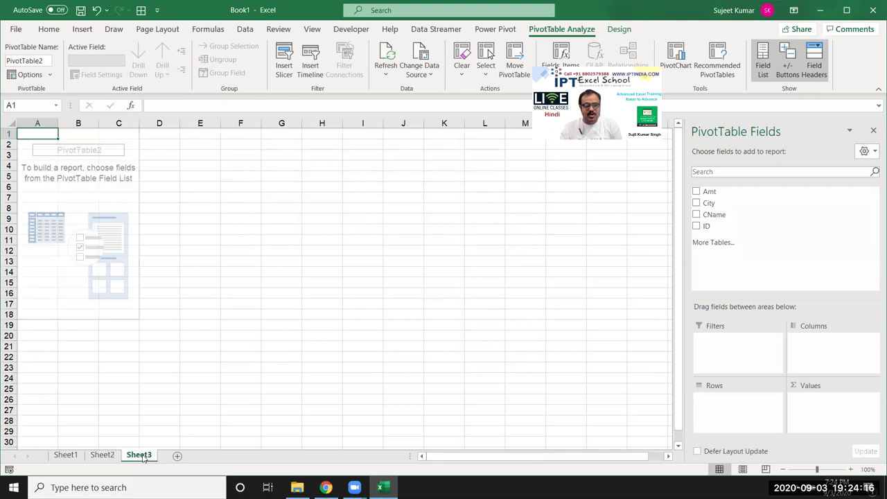
- Start a Sheet3 PivotTable and begin a new Microsoft SQL Server data connection
click(81, 29)
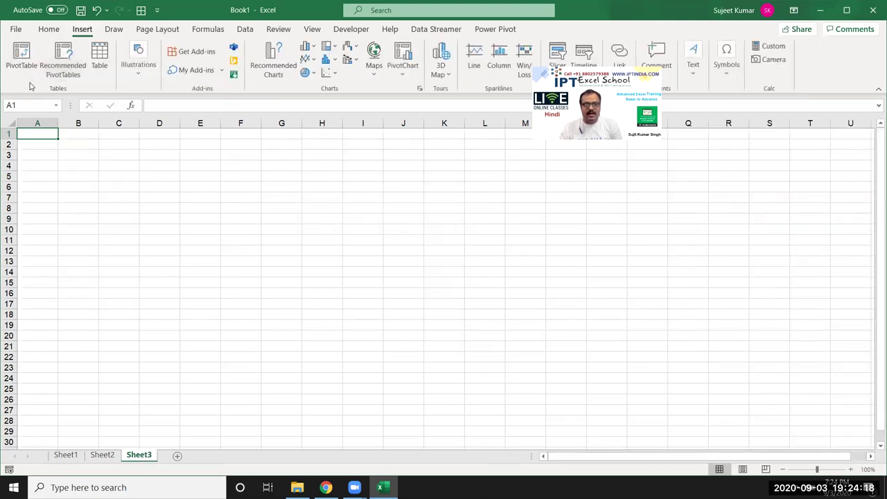
click(33, 71)
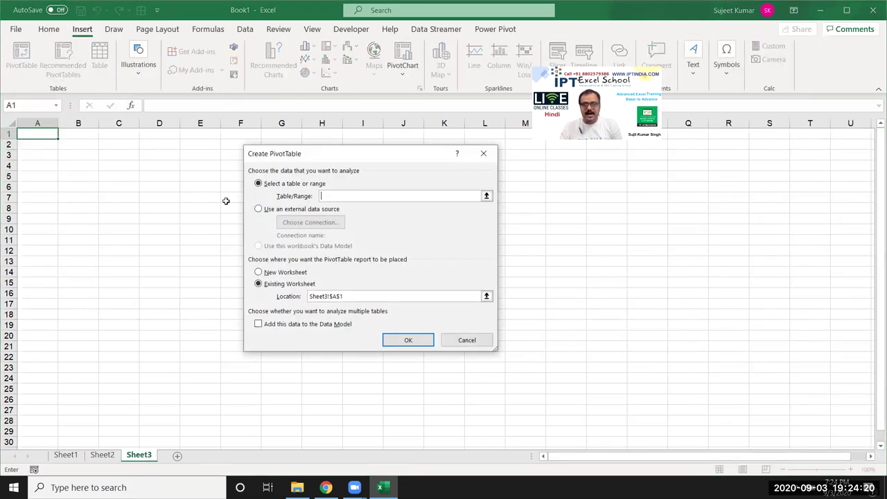
click(267, 209)
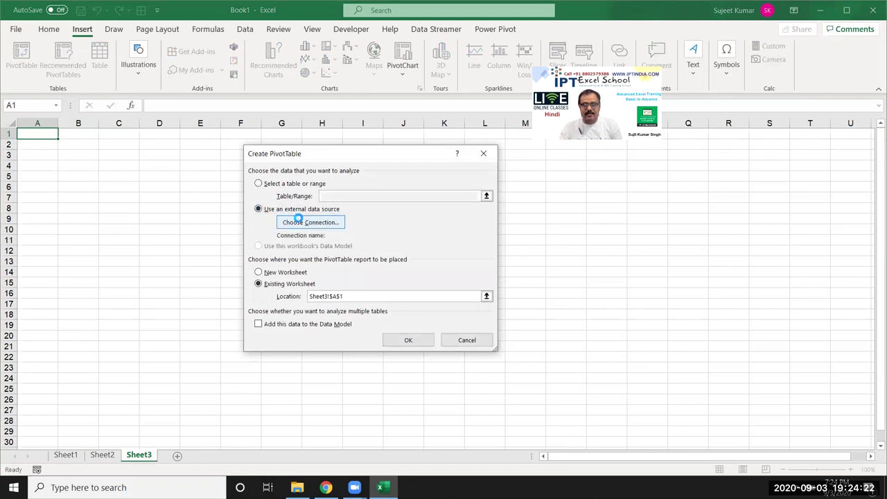
click(310, 222)
click(283, 382)
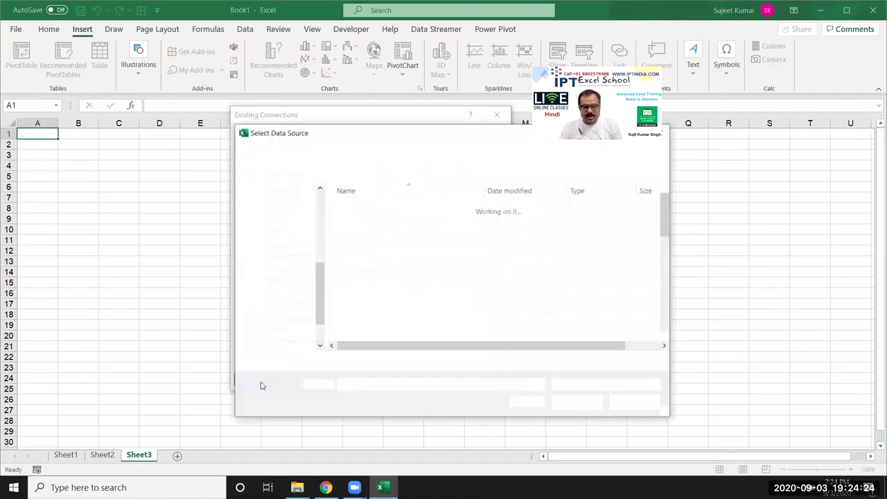
click(370, 361)
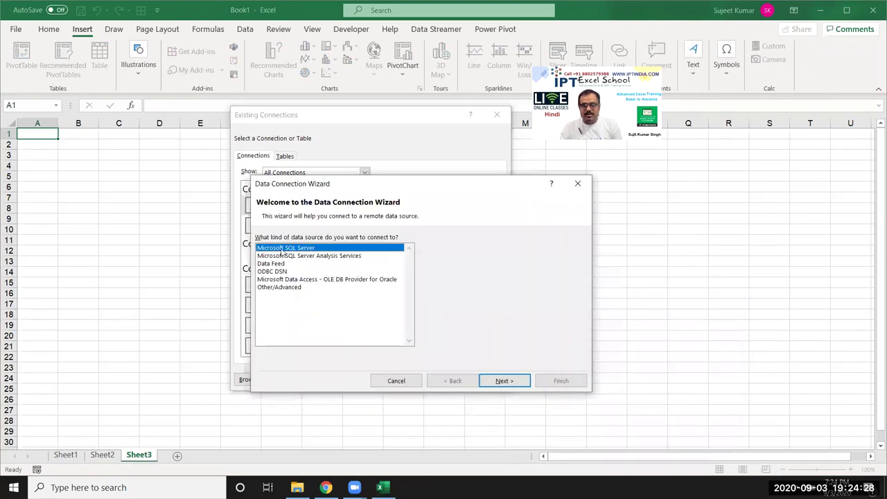
click(504, 381)
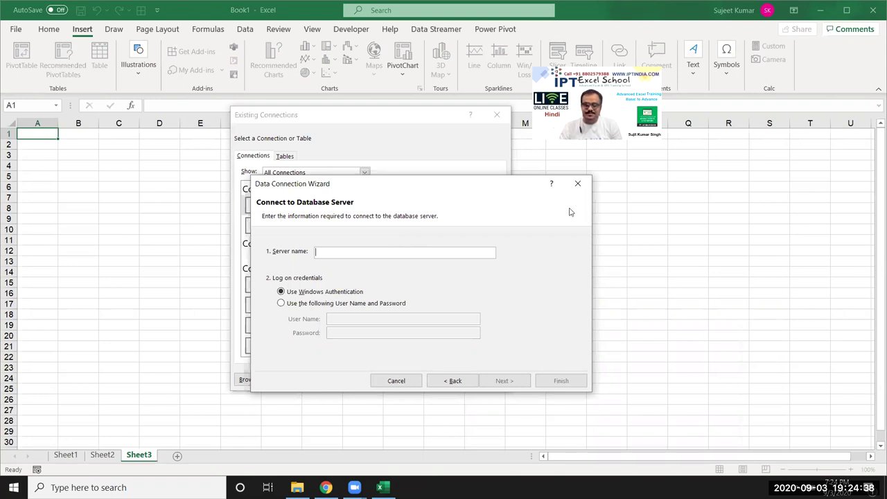
- Cancel the SQL Server connection and all PivotTable dialogs, then switch to Chrome
click(577, 183)
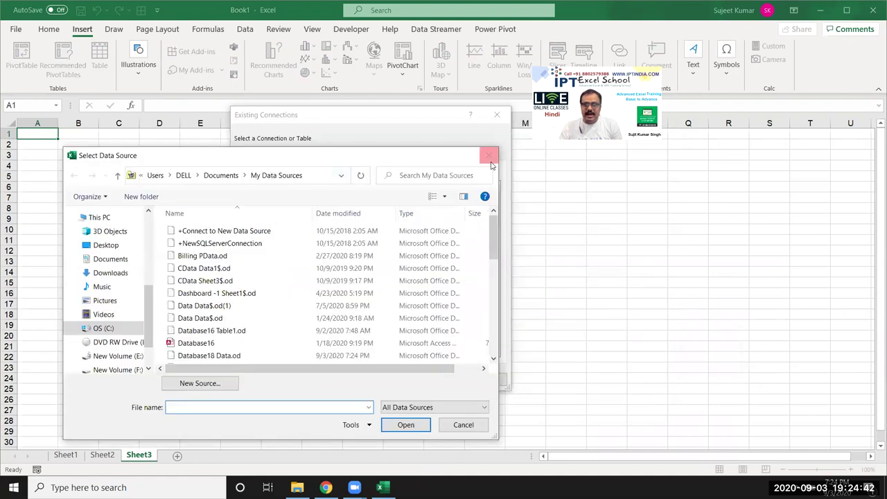
click(491, 164)
click(497, 114)
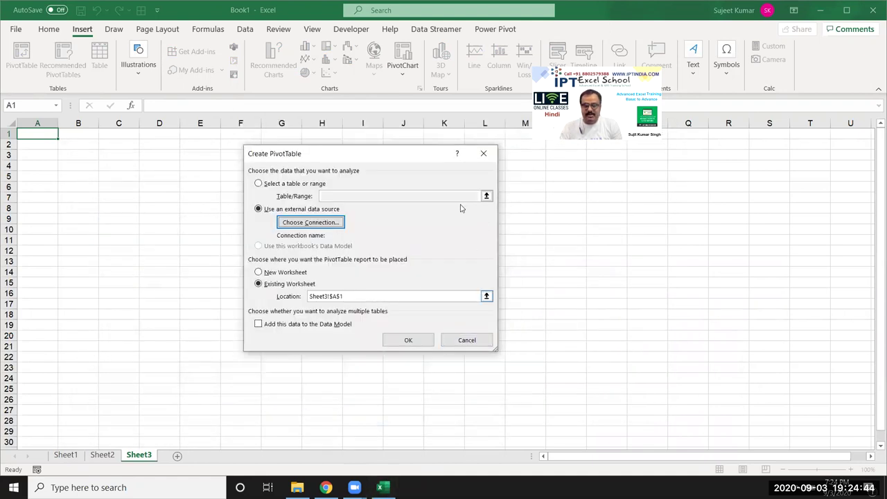
click(484, 153)
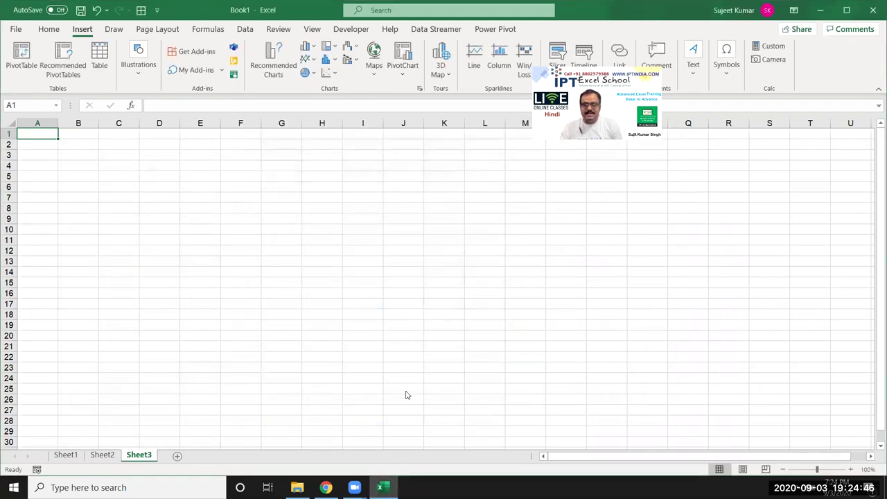
click(325, 487)
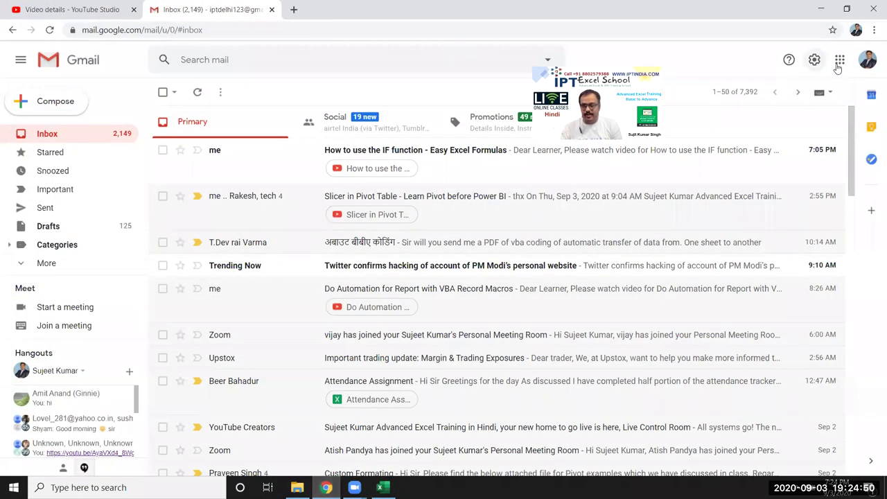
- Open Chrome's Downloads page with Ctrl+J after dismissing the apps grid and menu
click(844, 63)
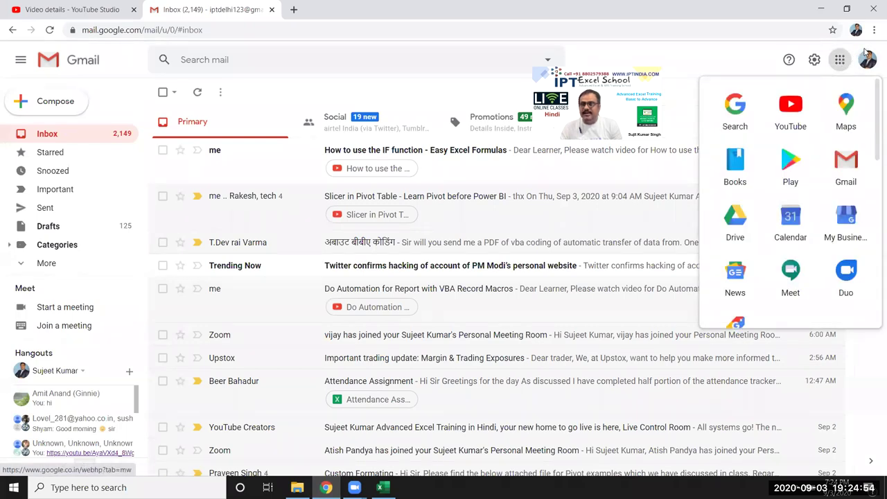
click(873, 33)
mouse_move(751, 120)
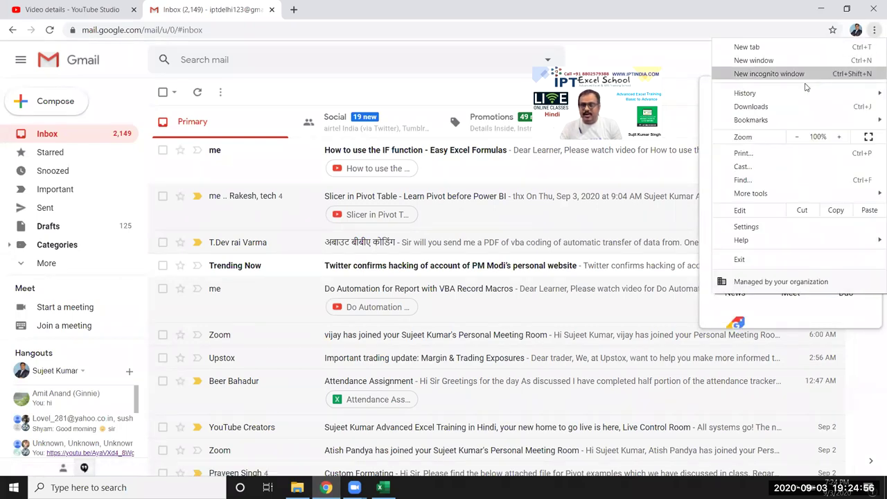
key(Escape)
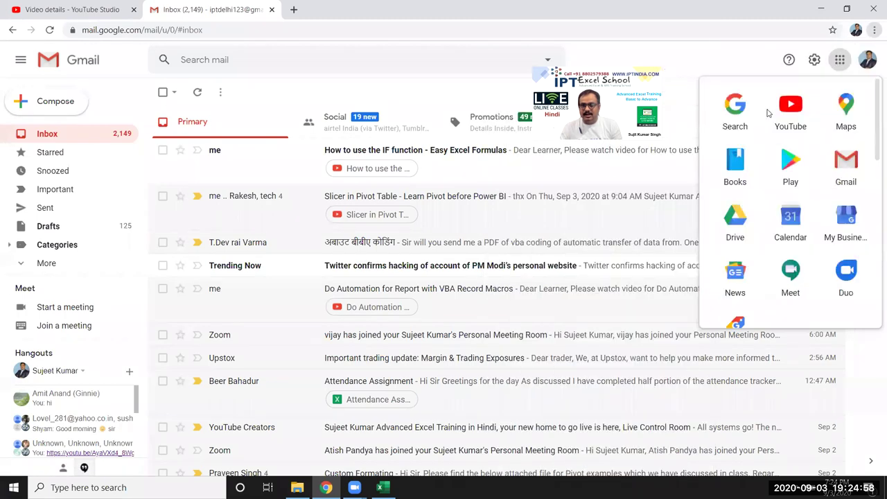
key(ctrl+j)
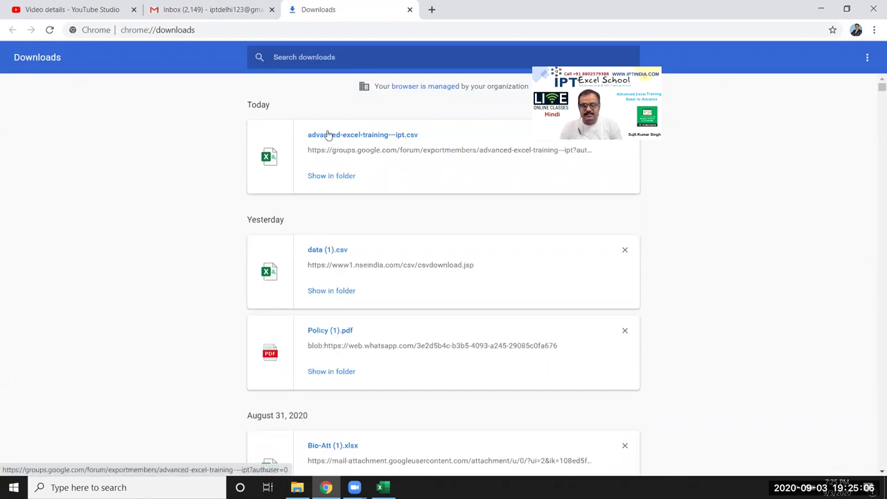
- Copy the link address of the data (1).csv download
scroll(336, 261, down, 1)
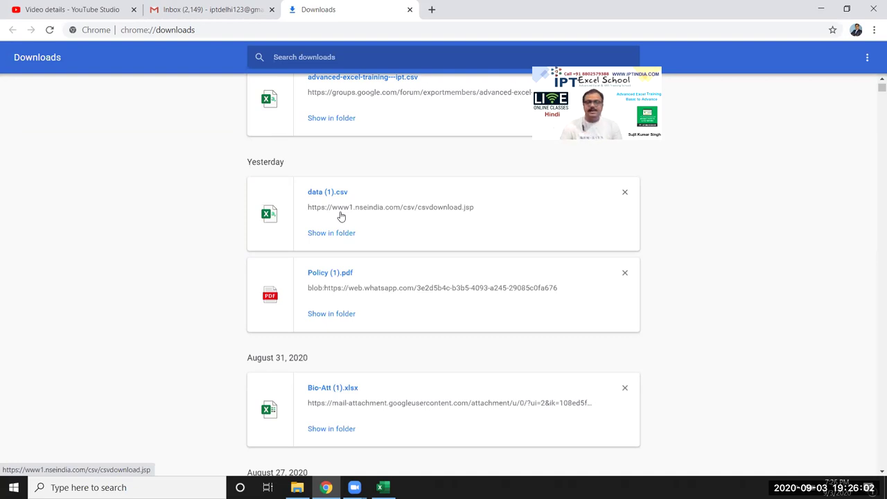
right_click(345, 207)
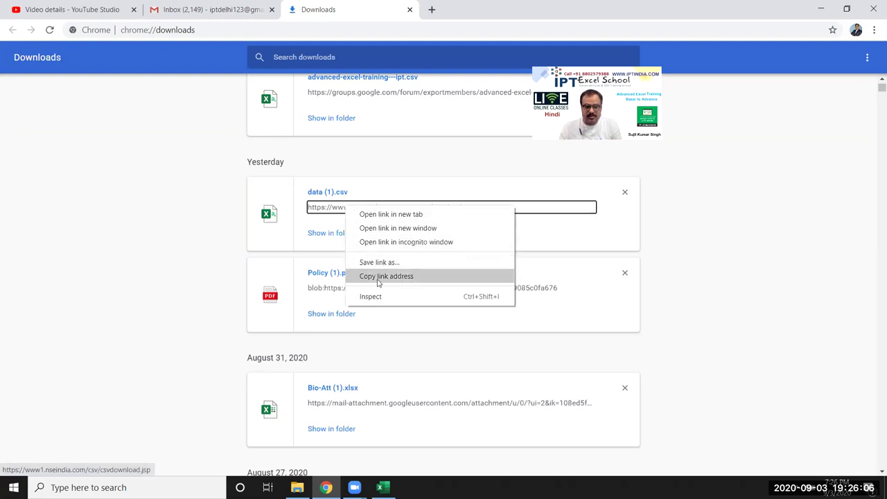
click(380, 277)
- In Excel, start a new PivotTable based on an external data source
key(alt+Tab)
click(21, 58)
click(257, 209)
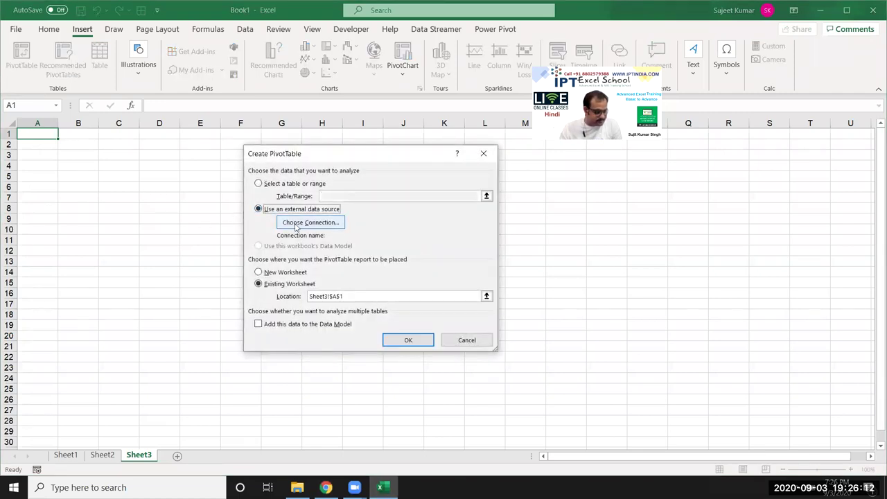
click(298, 223)
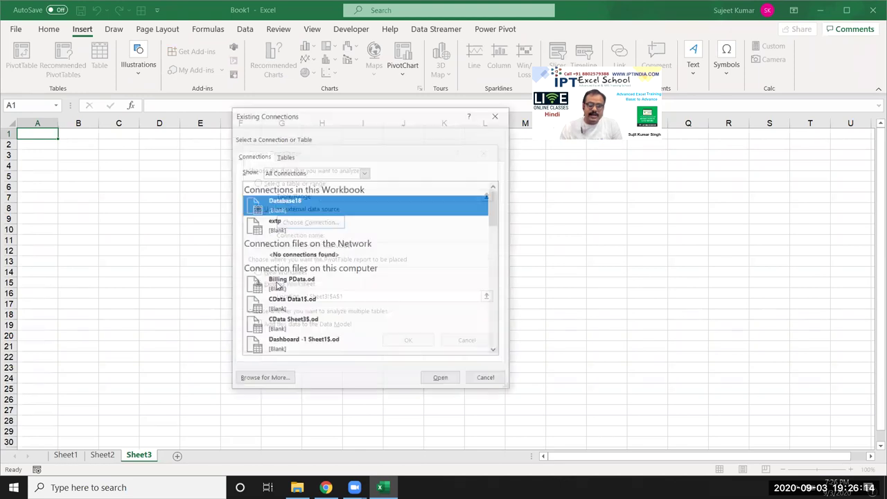
click(269, 378)
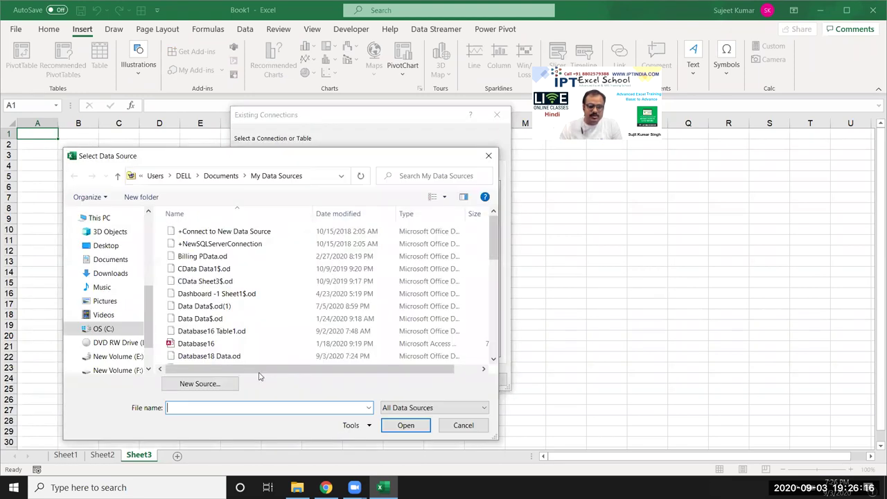
text(https://www1.nseindia.com/csv/csvdownload.jsp)
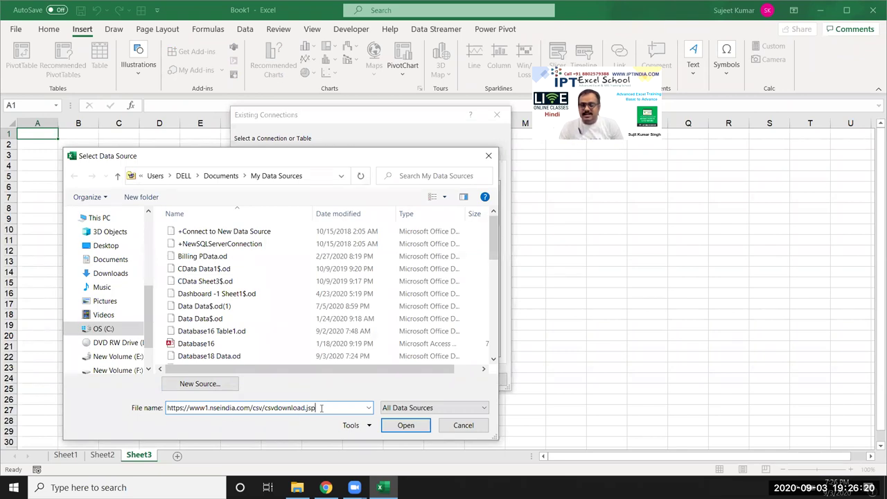
drag(321, 408, 138, 385)
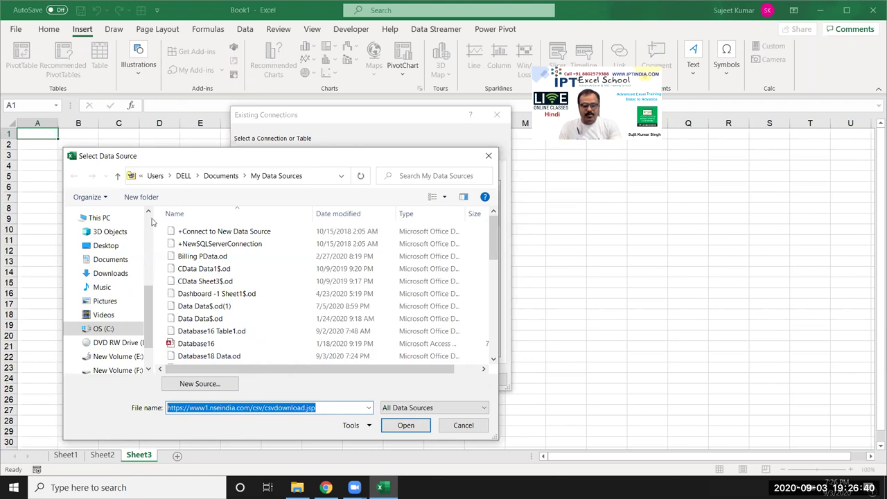
click(414, 427)
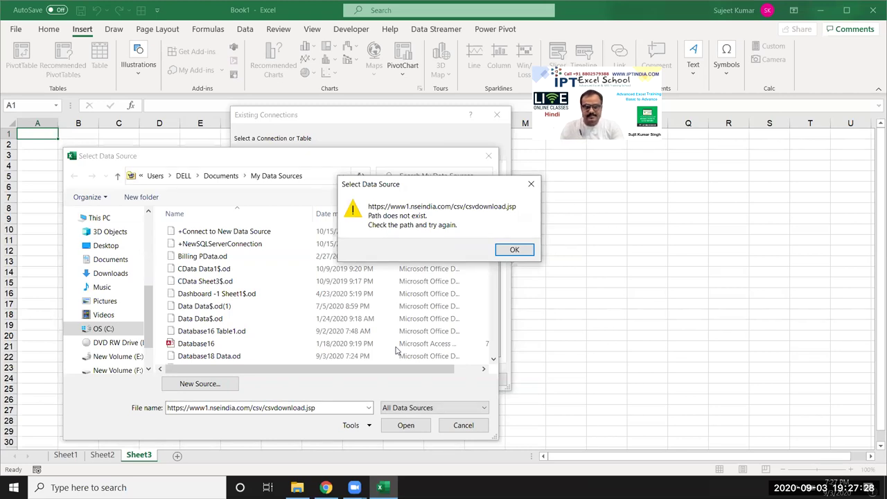
click(515, 250)
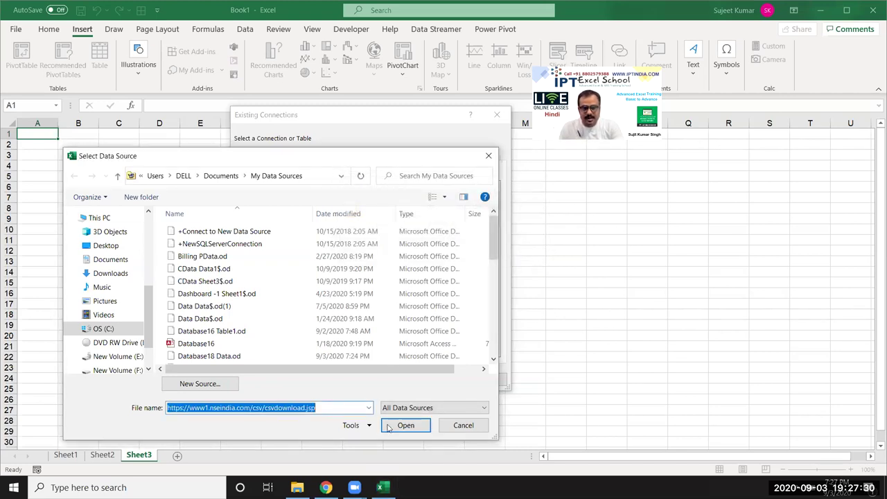
- Copy the Bio-Att (1).xlsx download address from Chrome and paste it as the data-source file name
click(326, 488)
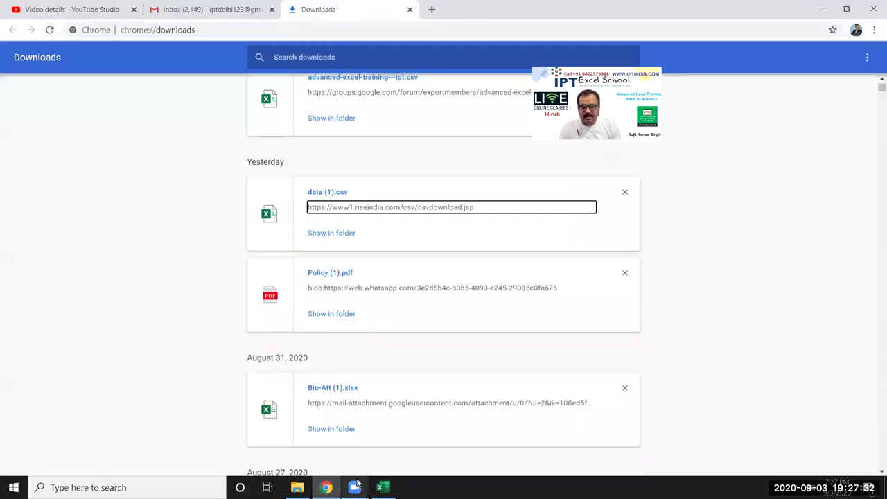
scroll(402, 332, down, 2)
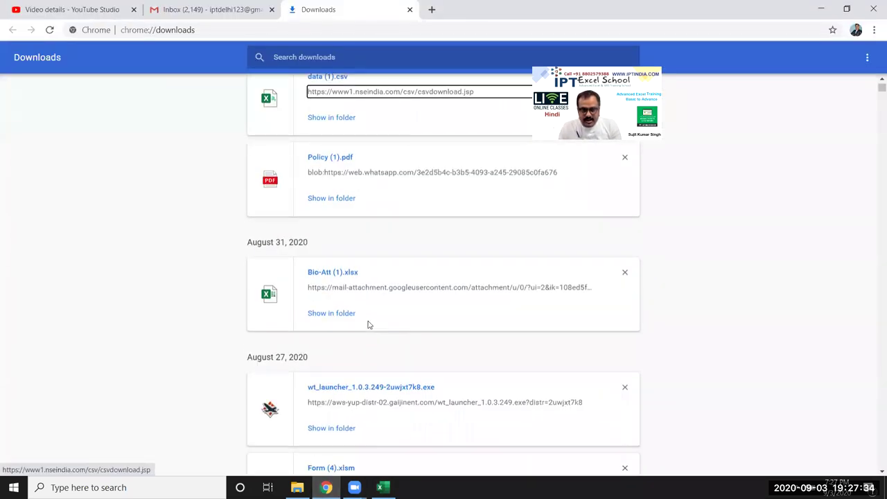
scroll(368, 325, down, 2)
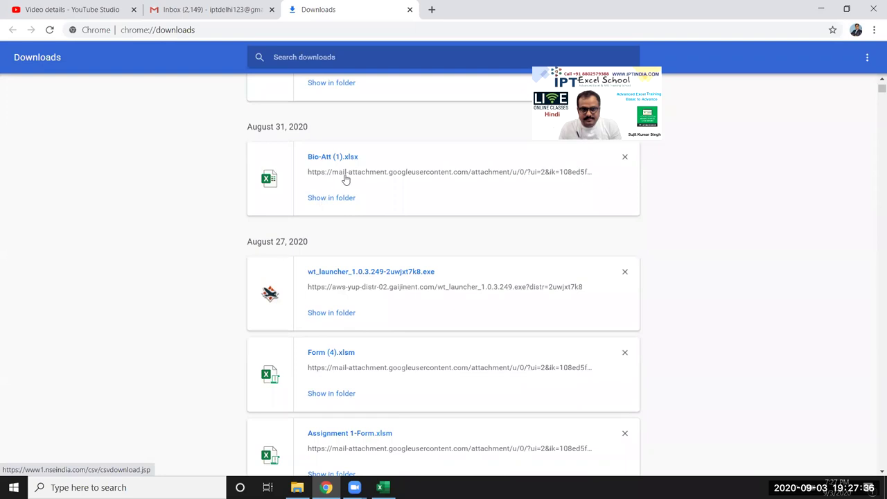
right_click(346, 178)
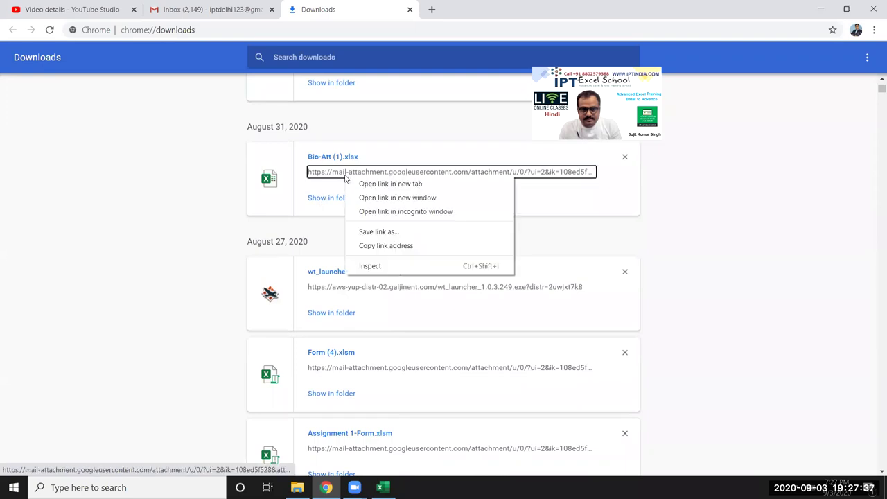
click(381, 246)
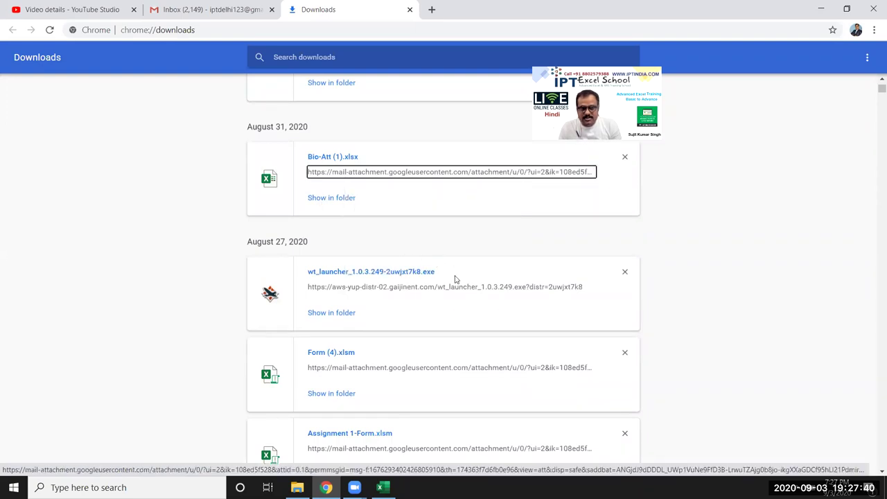
key(alt+Tab)
key(ctrl+v)
click(415, 426)
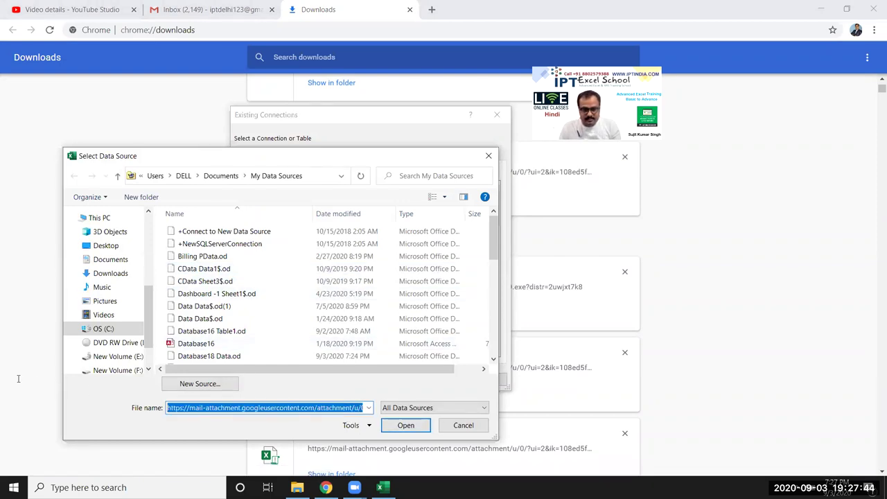
- Copy the Pa.xlsm download address from Chrome's downloads and bring it into Excel's file-name box
key(alt+Tab)
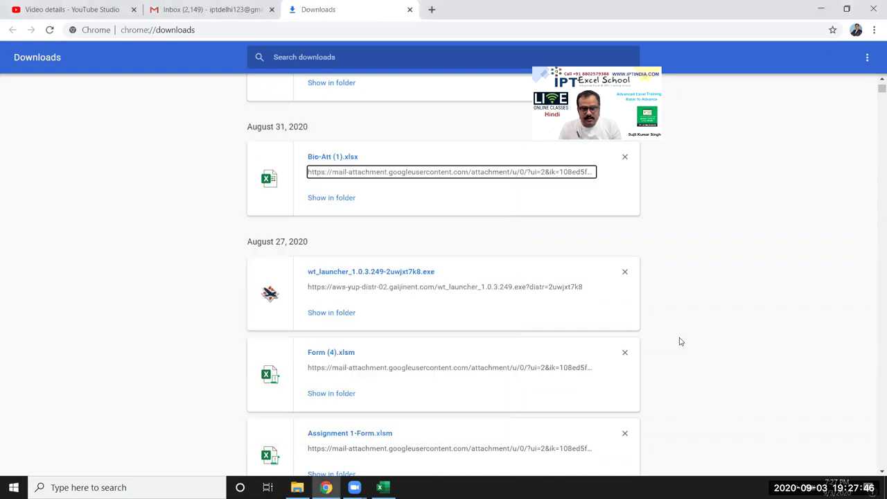
scroll(589, 299, down, 1)
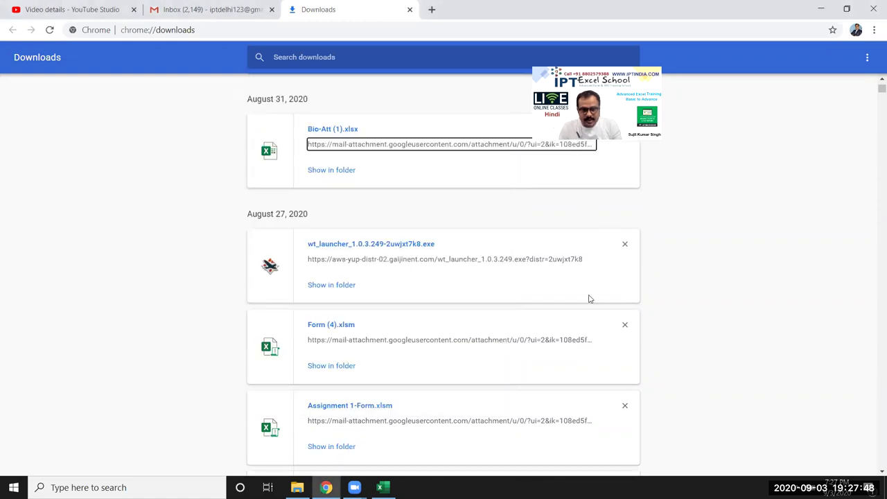
scroll(590, 299, down, 1)
scroll(362, 382, down, 1)
scroll(364, 384, down, 2)
scroll(366, 386, down, 2)
scroll(366, 386, down, 3)
scroll(365, 385, down, 3)
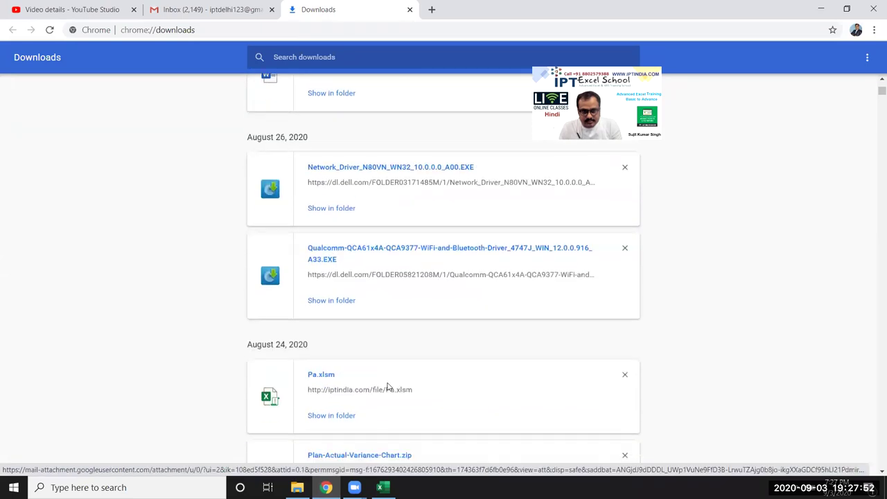
scroll(388, 386, down, 3)
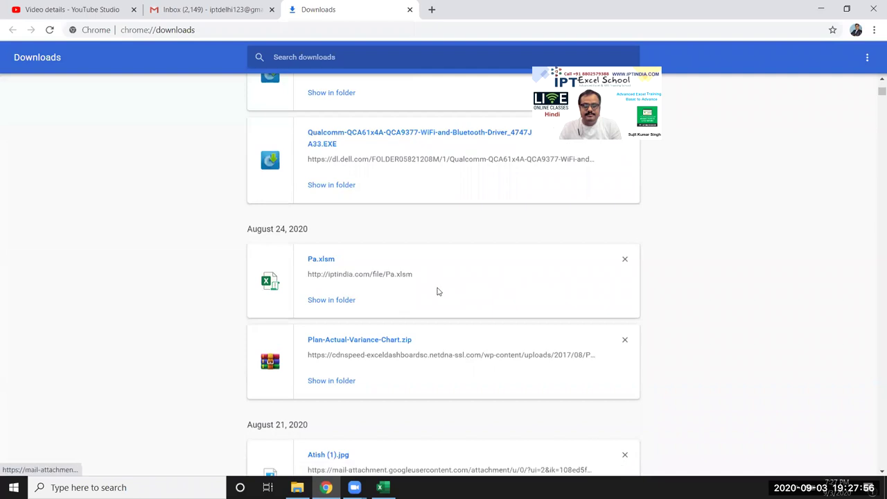
right_click(336, 277)
click(372, 345)
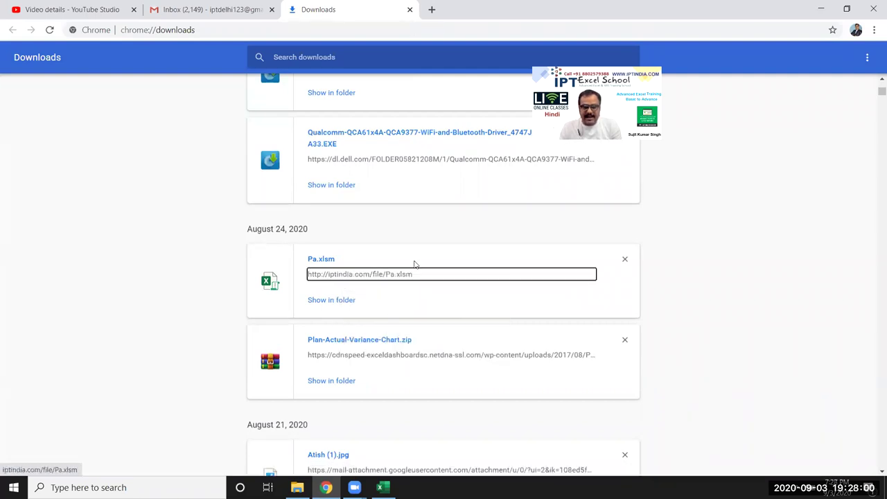
key(alt+Tab)
drag(350, 407, 377, 407)
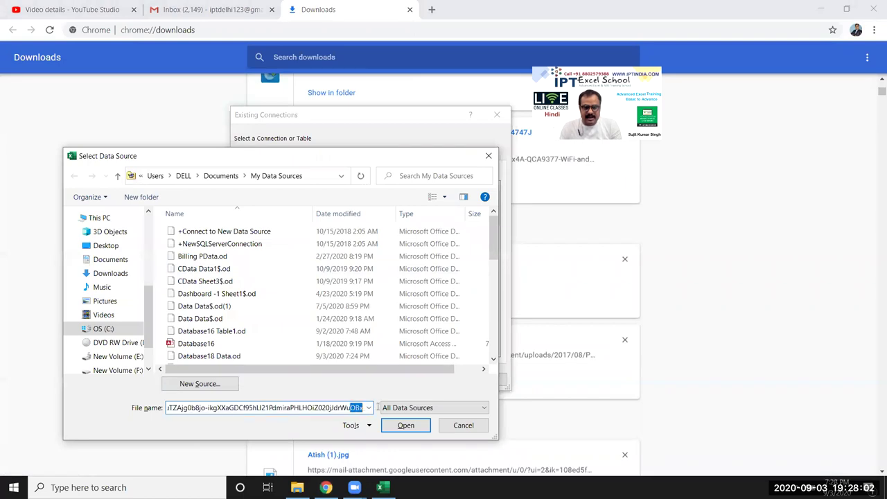
- Open the online workbook and create PivotTable3 on Sheet3 from its Data$ table
click(405, 426)
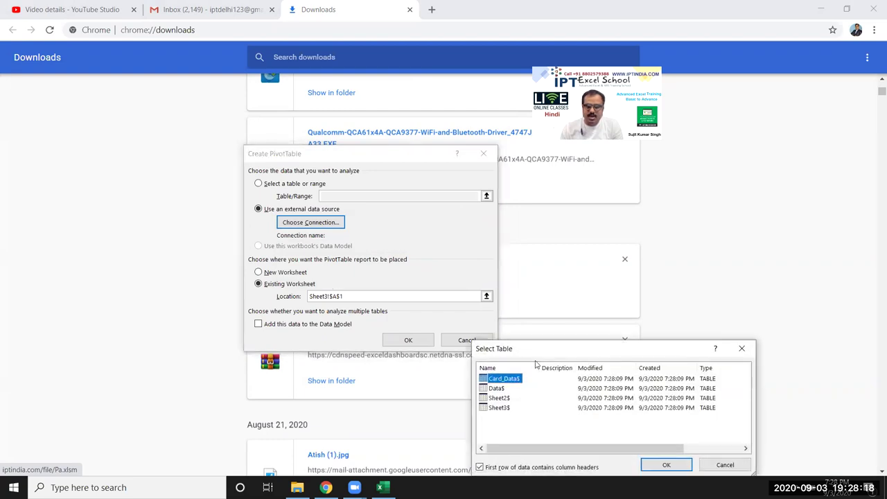
drag(532, 348, 442, 243)
click(418, 283)
click(575, 359)
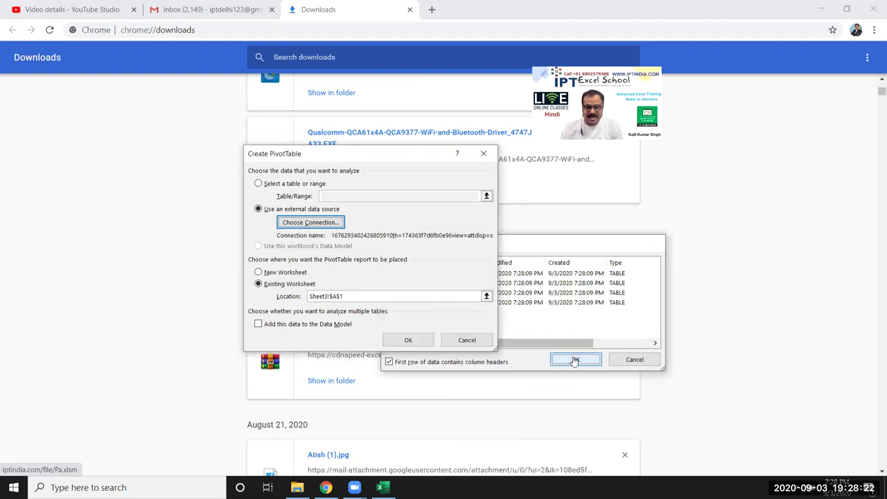
click(410, 340)
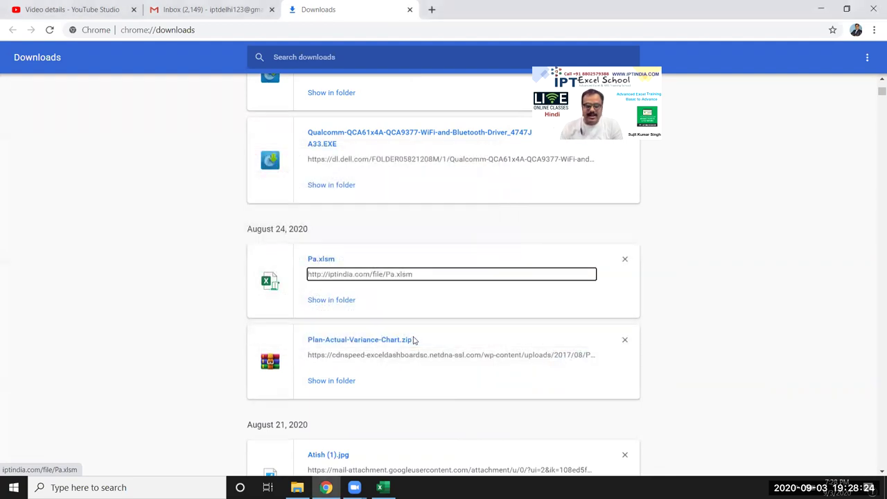
- Bring Excel back into view, add a new blank Sheet4, and switch to Chrome
key(super+d)
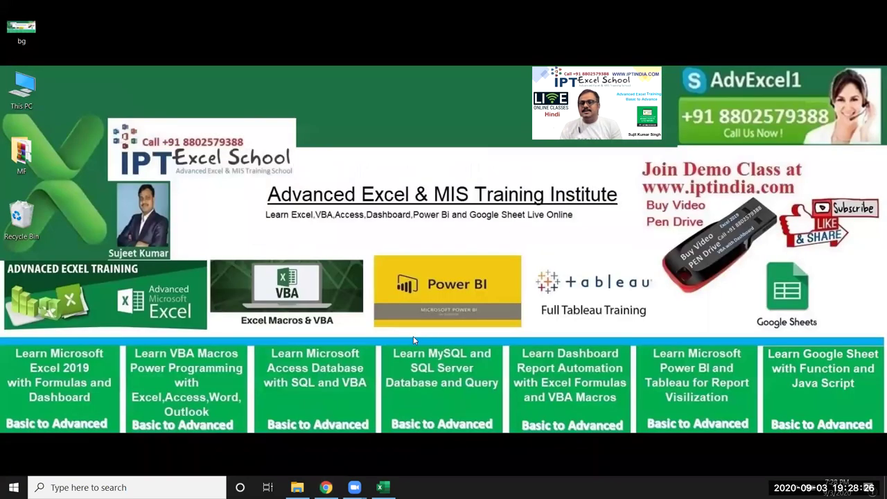
click(385, 485)
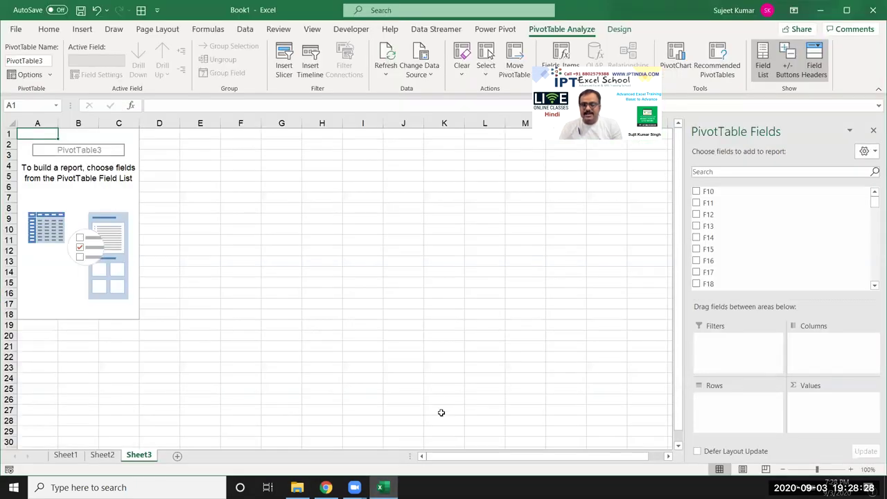
drag(873, 206, 866, 287)
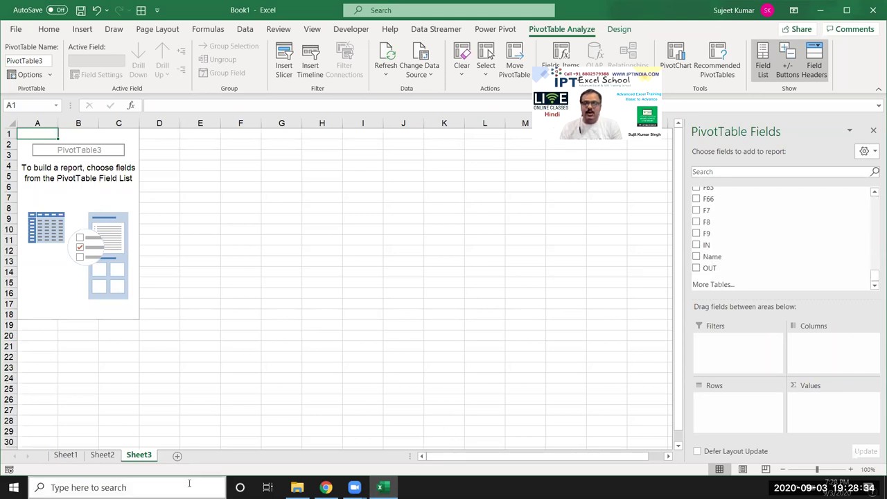
click(177, 457)
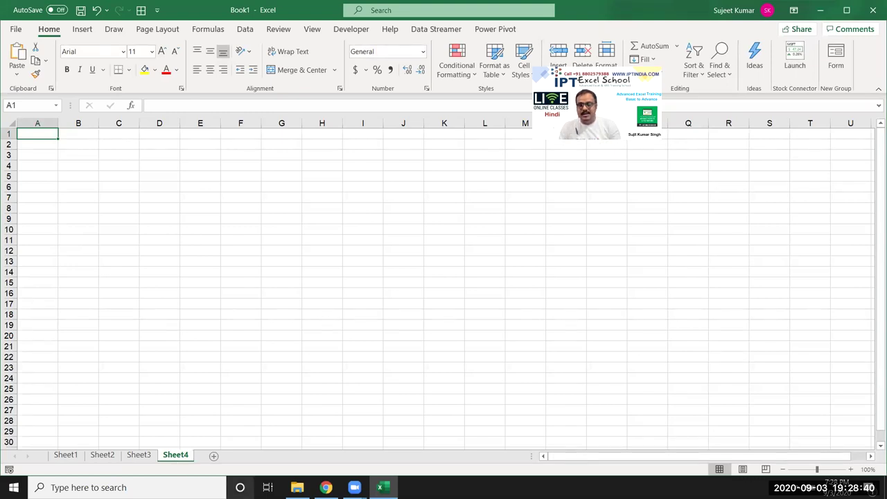
click(326, 487)
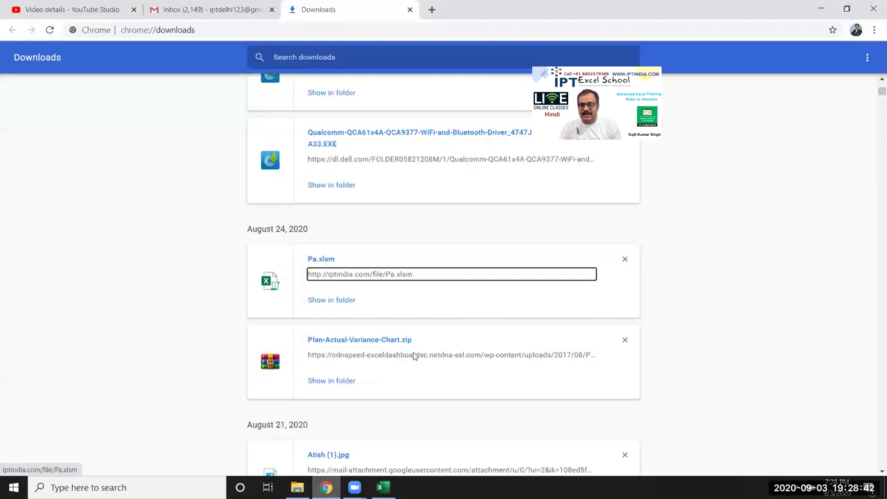
- Search Google for 'mobile users in world' and open the Wikipedia result
click(435, 31)
text(google.com)
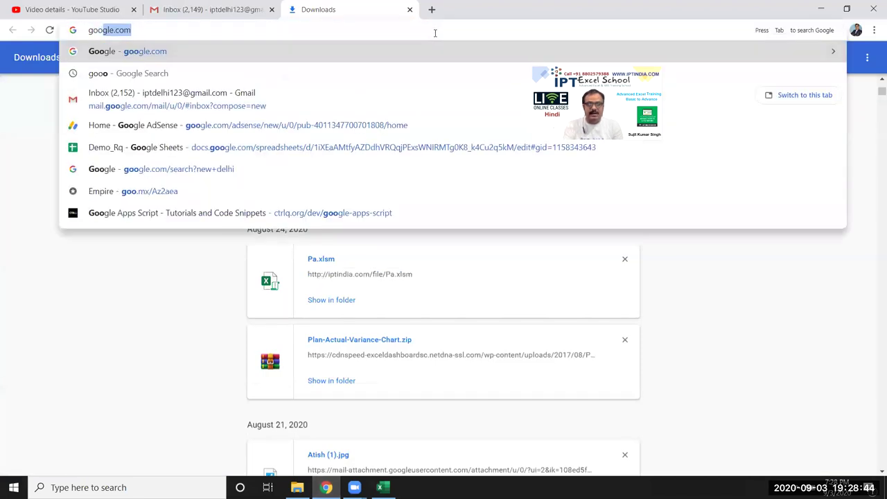
key(Return)
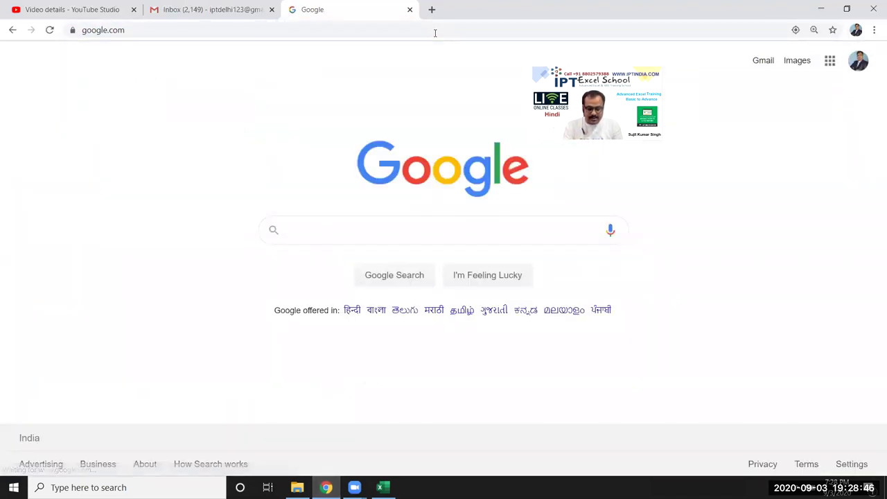
text(mobi)
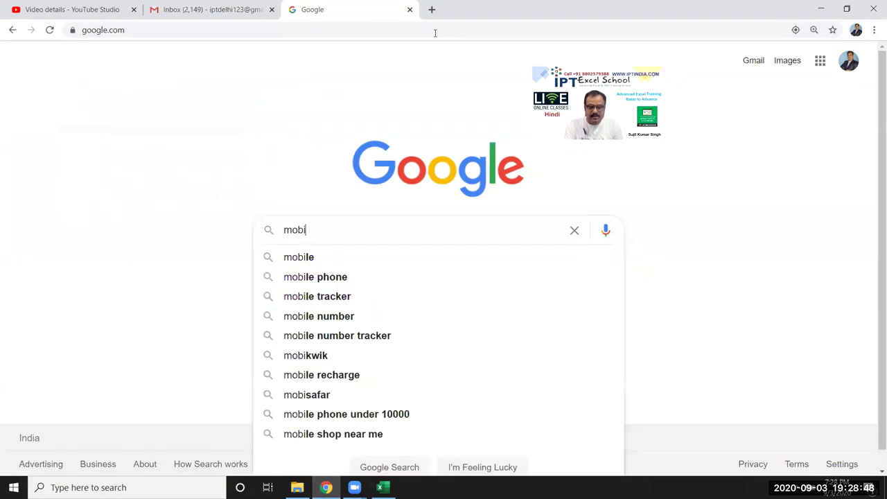
text(le)
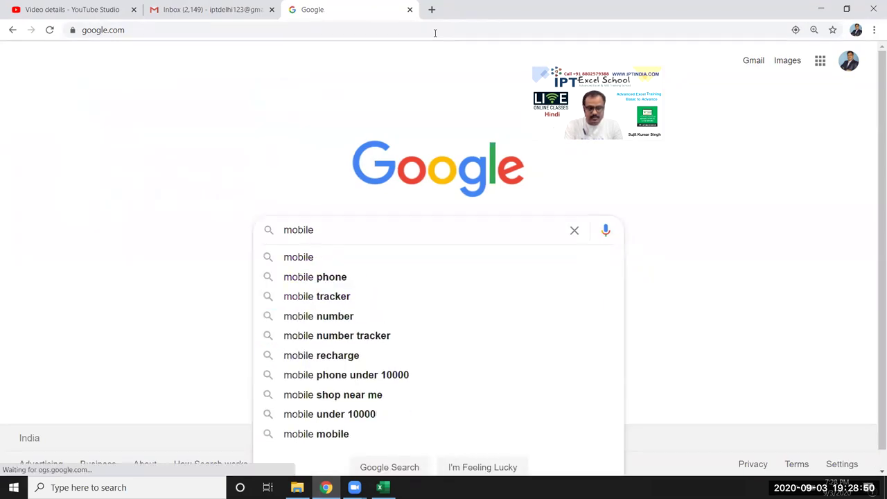
text( user)
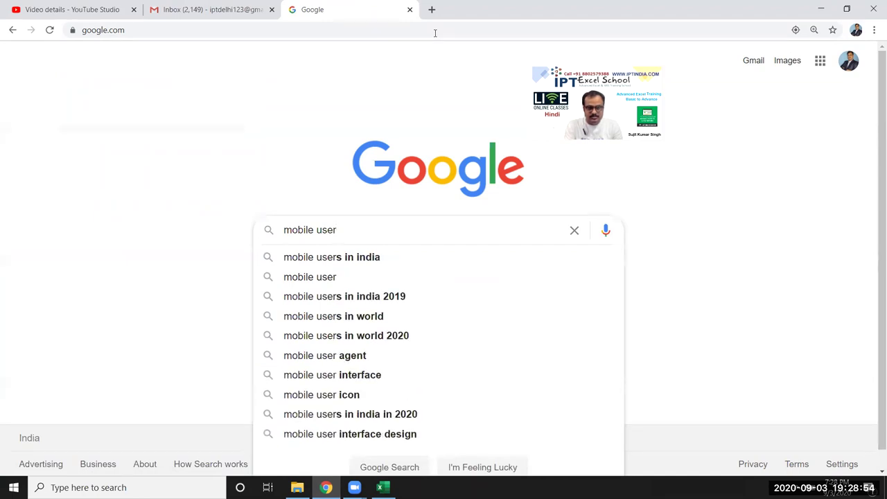
click(366, 317)
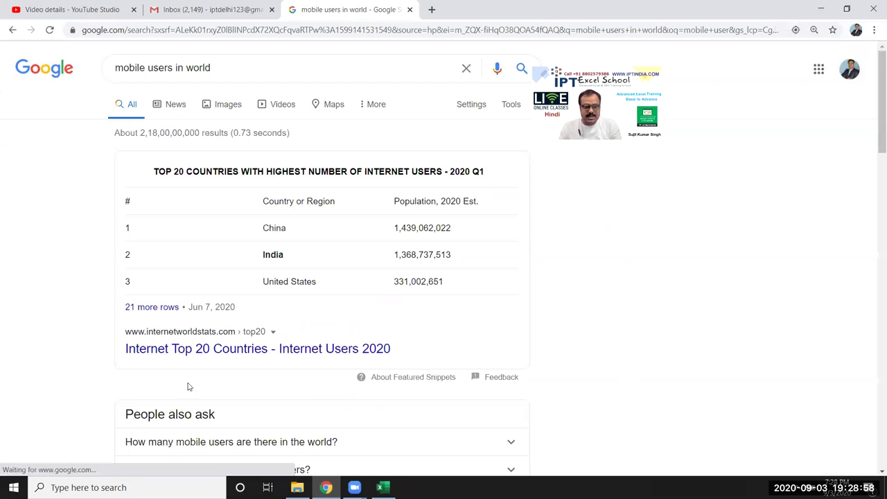
scroll(187, 387, down, 2)
scroll(189, 381, down, 2)
scroll(190, 378, down, 2)
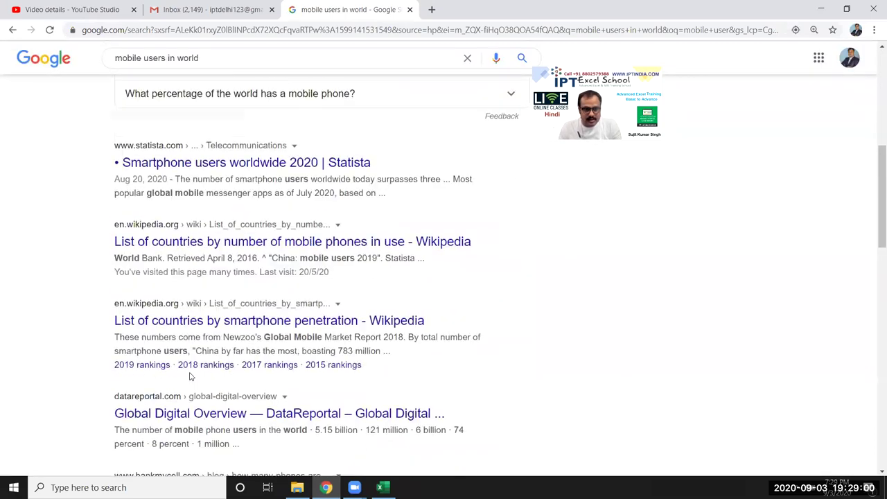
click(193, 244)
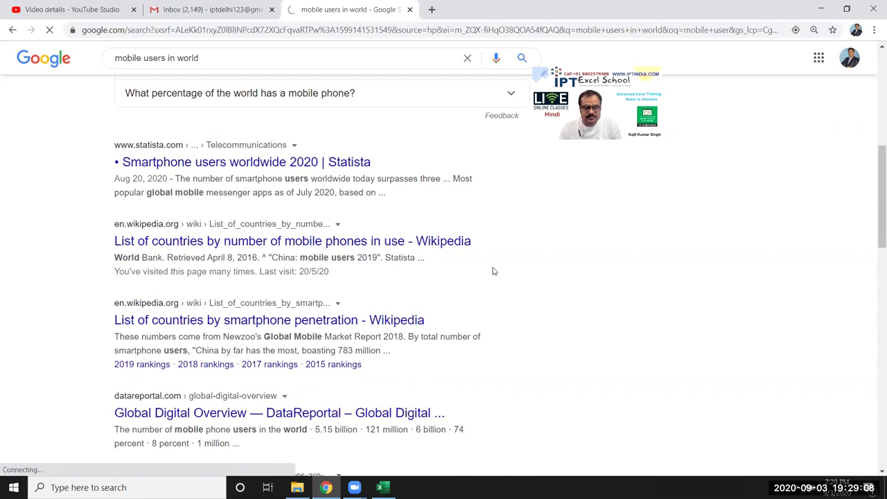
- Open Wikipedia's list of countries by number of mobile phones in use and look through it
scroll(520, 299, down, 3)
scroll(340, 279, up, 3)
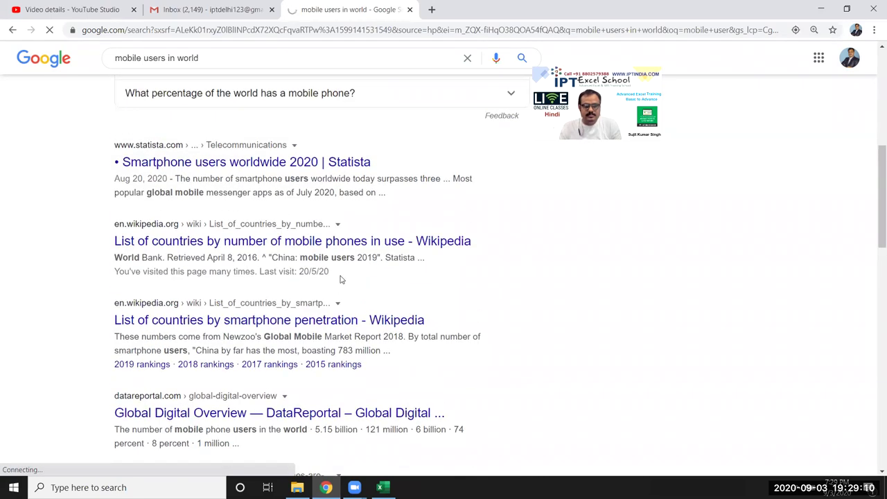
click(299, 250)
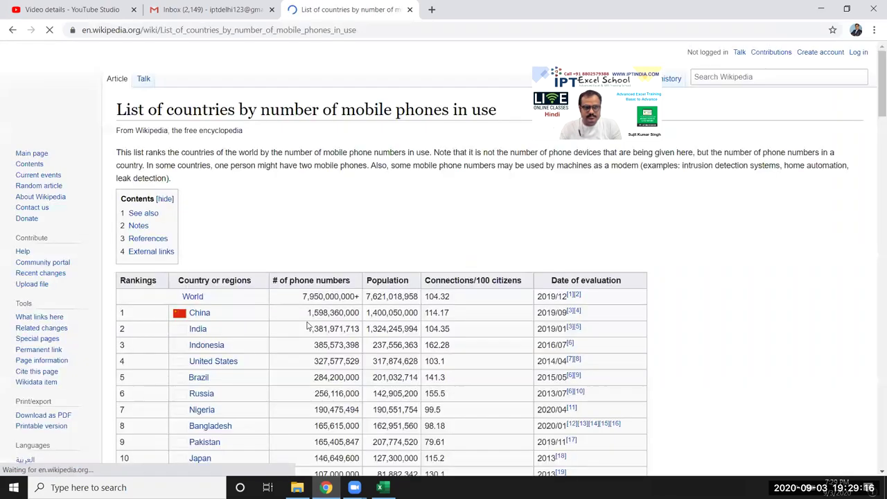
scroll(447, 316, down, 1)
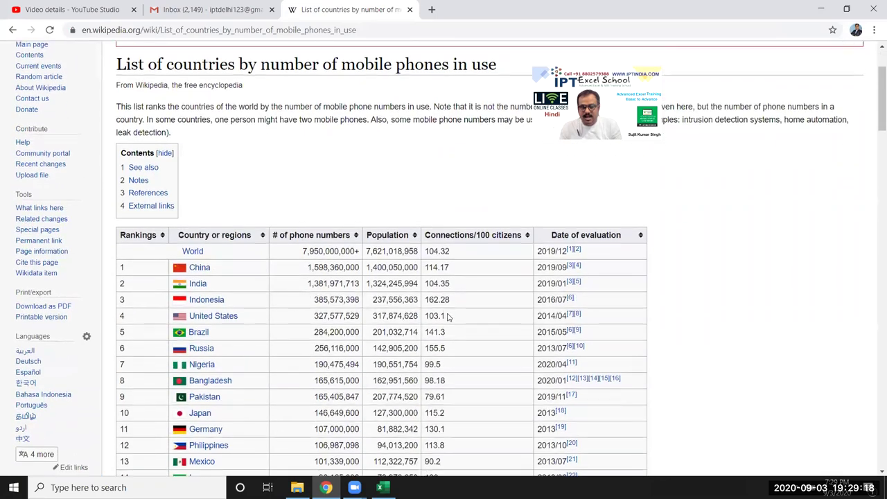
scroll(446, 316, down, 4)
scroll(447, 316, down, 4)
scroll(447, 316, down, 4)
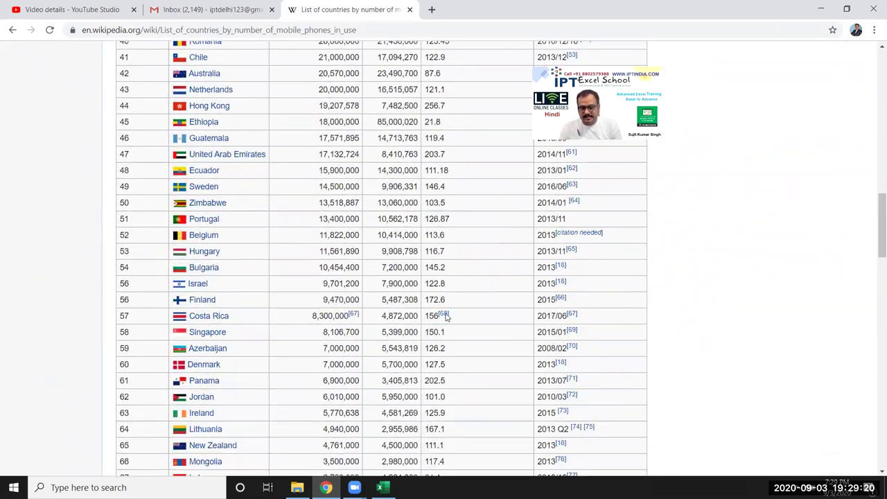
scroll(447, 316, down, 6)
scroll(447, 316, up, 3)
scroll(447, 316, up, 5)
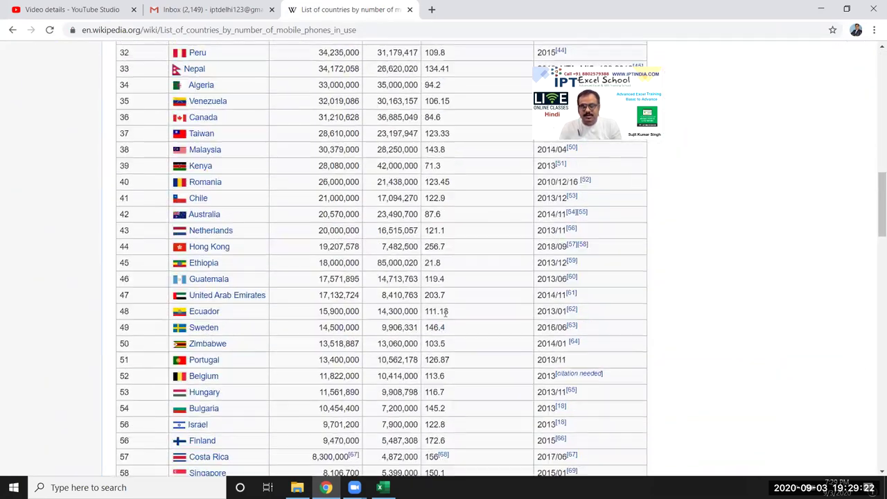
scroll(447, 316, up, 7)
scroll(447, 316, up, 3)
scroll(447, 316, up, 2)
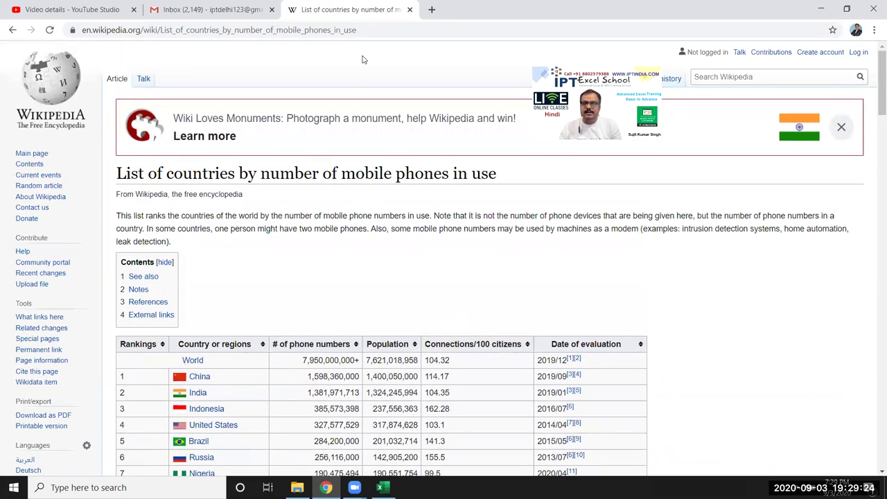
- Copy the Wikipedia page address and start a PivotTable on Excel's Sheet4
click(363, 31)
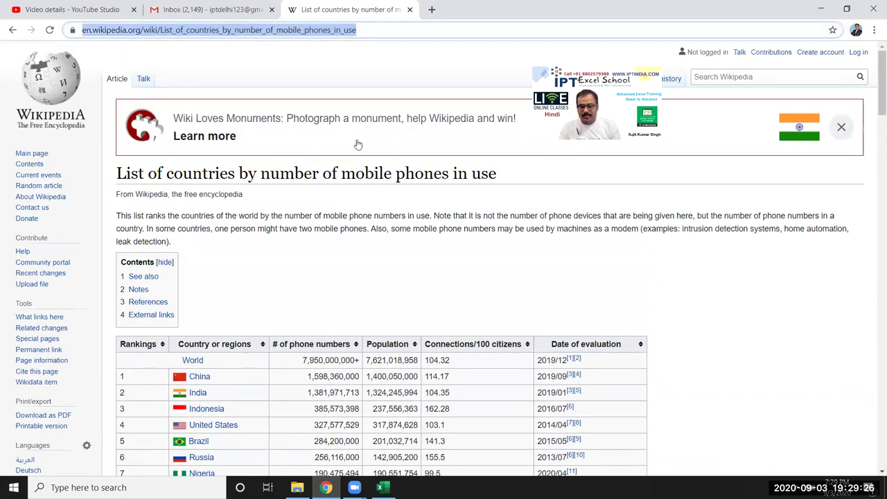
click(380, 487)
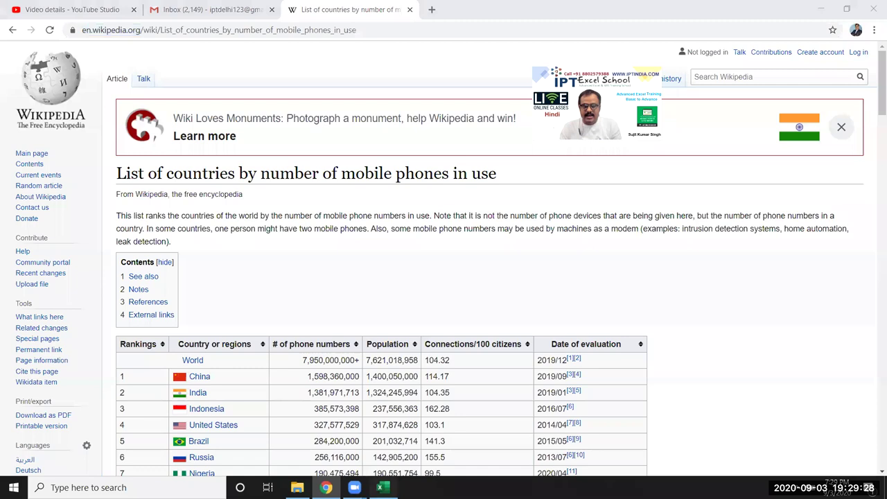
click(82, 29)
click(21, 59)
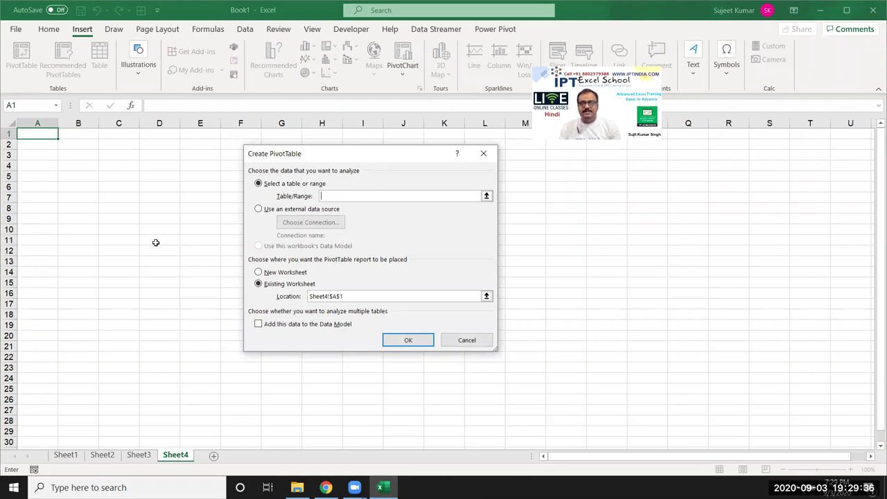
- Cancel Create PivotTable and run a Data From Web query on the pasted Wikipedia mobile-phones URL
key(Escape)
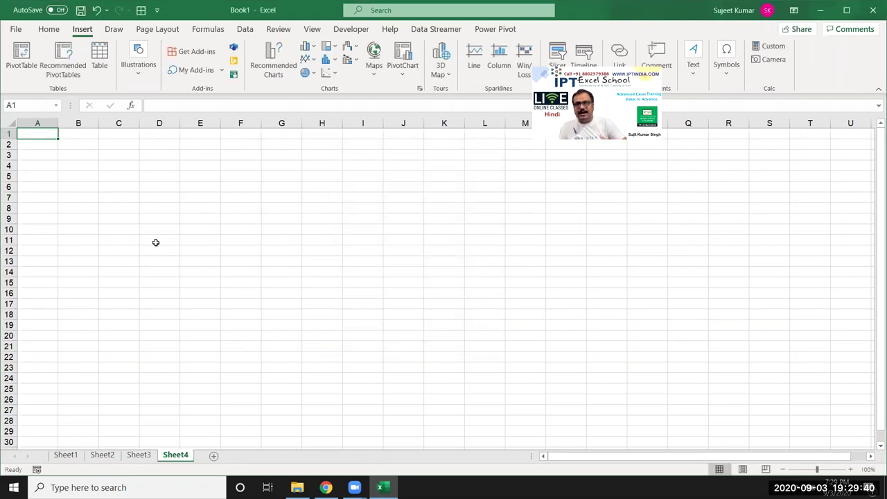
click(242, 30)
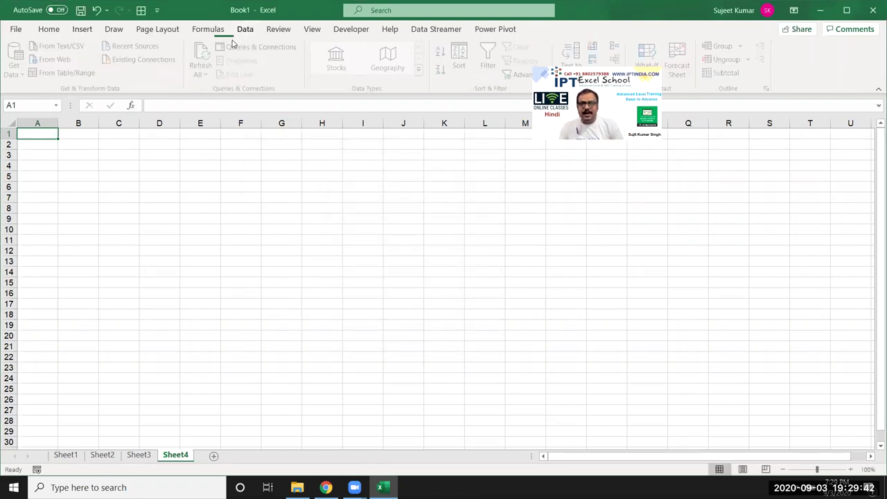
click(61, 59)
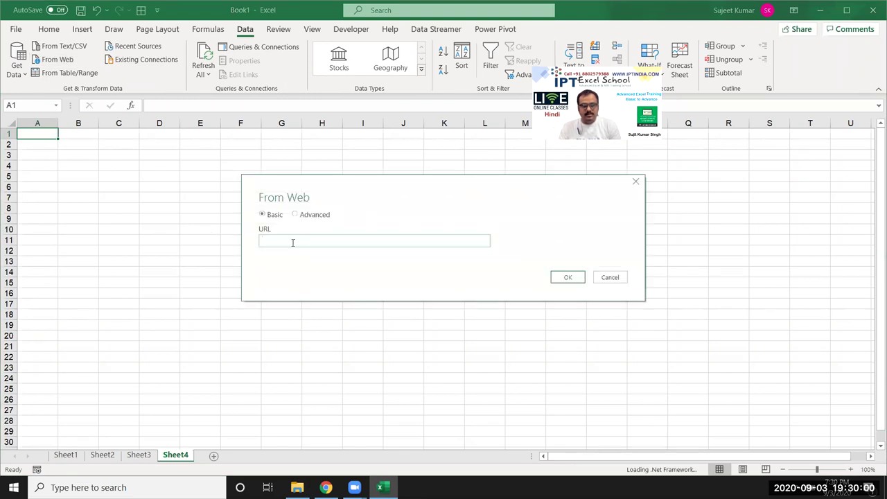
key(ctrl+v)
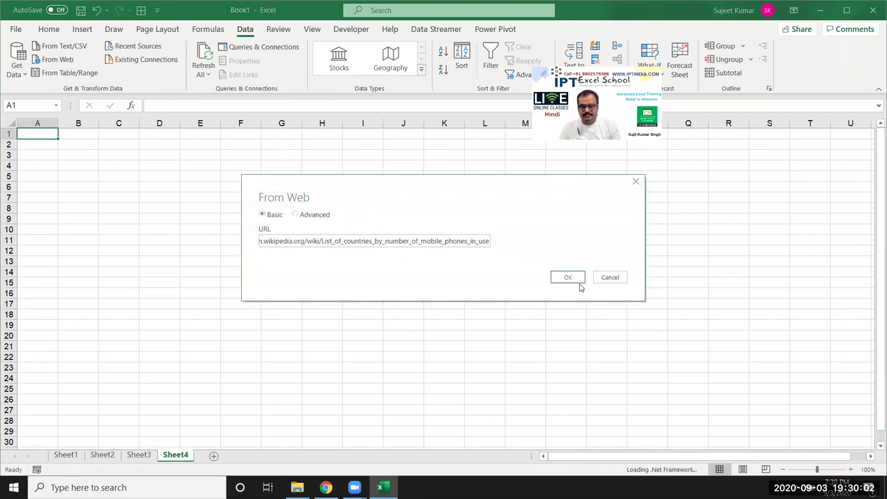
click(574, 282)
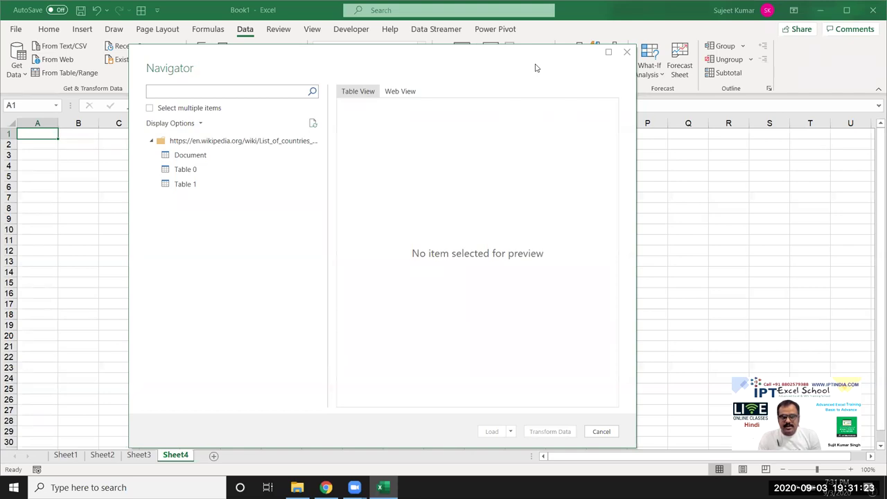
- Preview Document, Table 0 and Table 1 in the Navigator and settle on Table 0 without loading
click(192, 155)
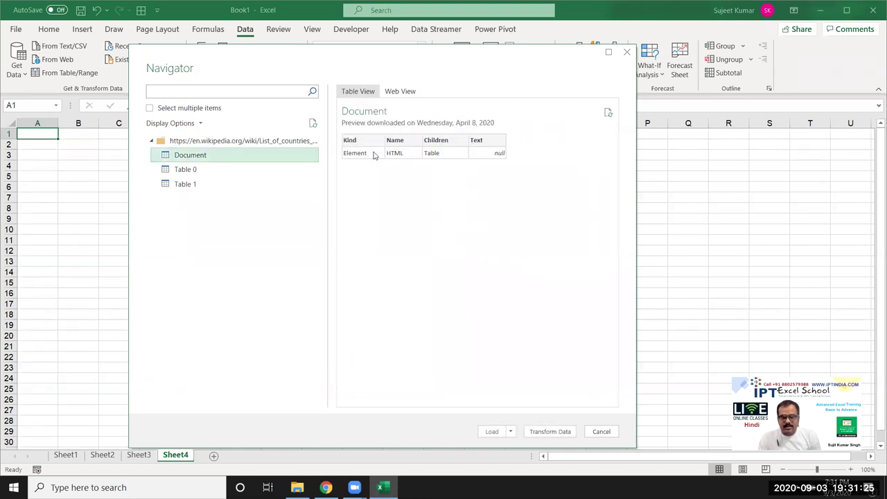
click(236, 171)
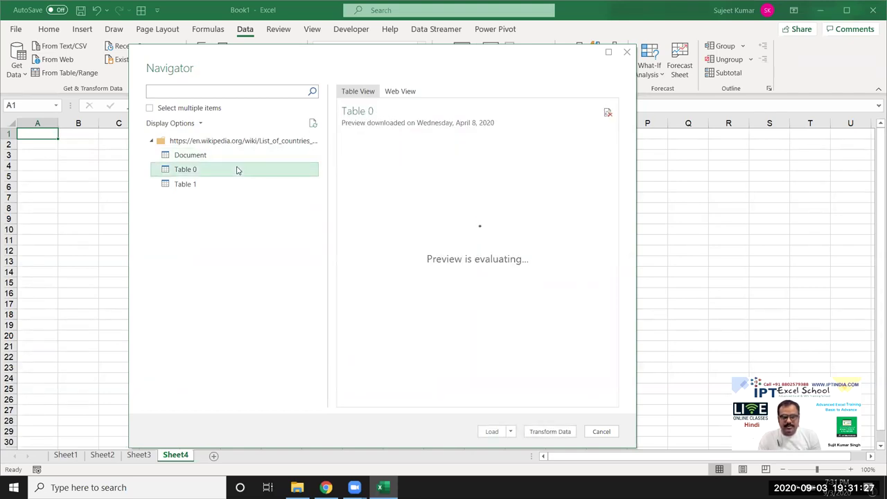
scroll(476, 218, down, 2)
scroll(485, 250, down, 8)
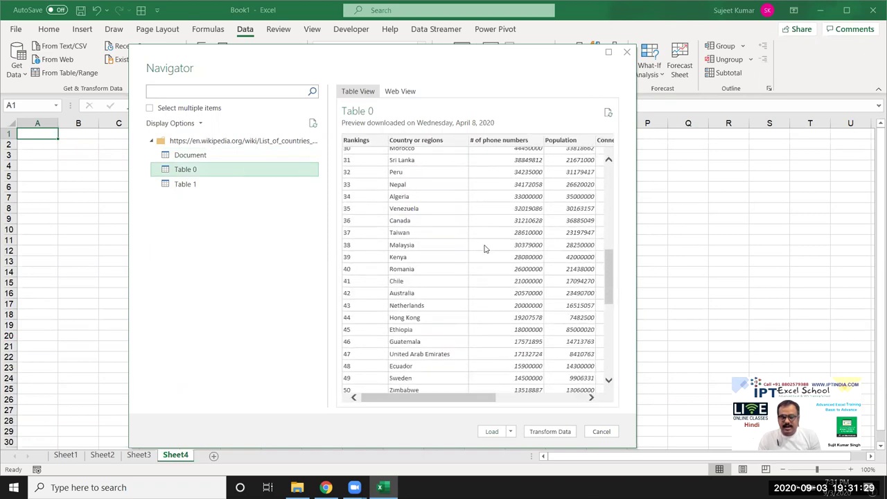
scroll(485, 250, down, 8)
click(249, 185)
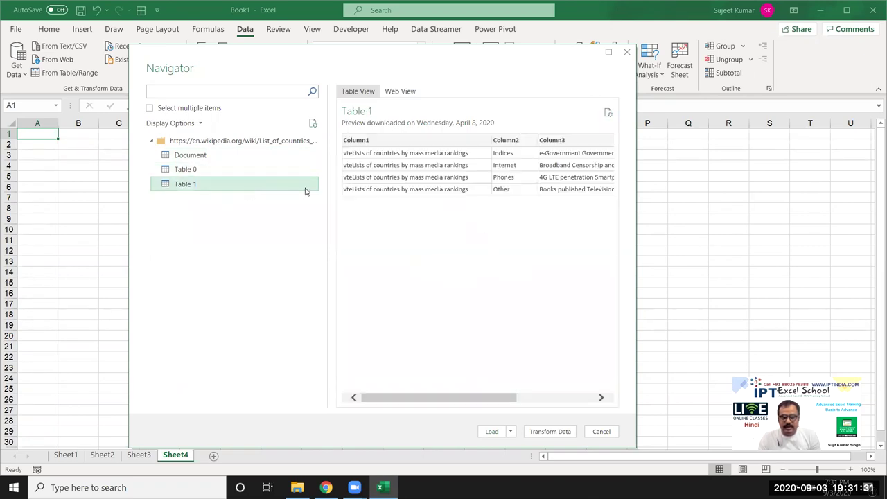
click(198, 171)
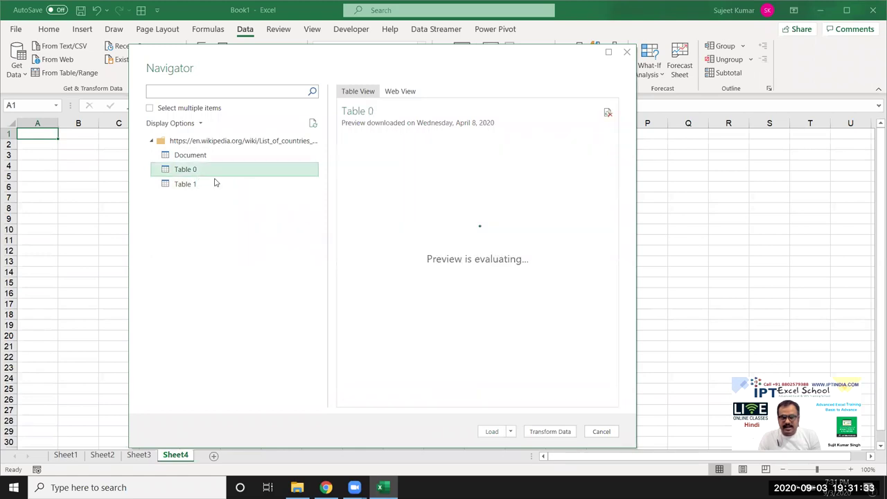
scroll(431, 200, down, 6)
scroll(430, 201, down, 6)
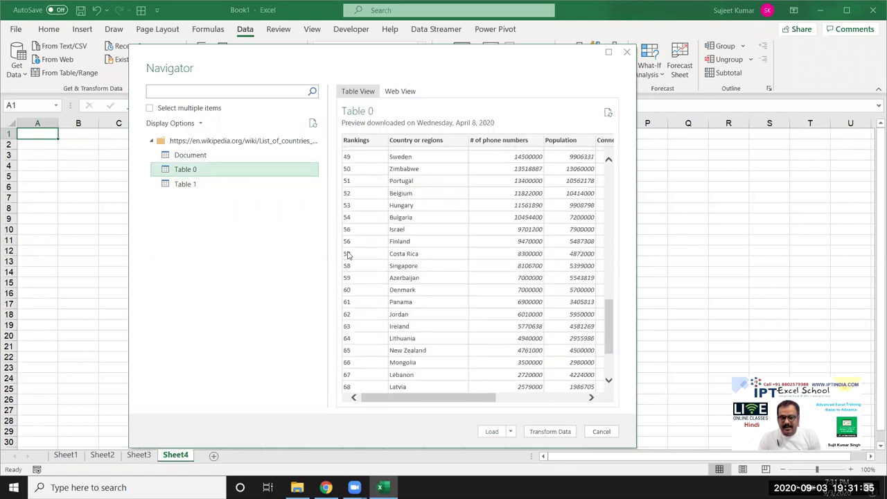
scroll(385, 261, up, 7)
scroll(374, 239, up, 6)
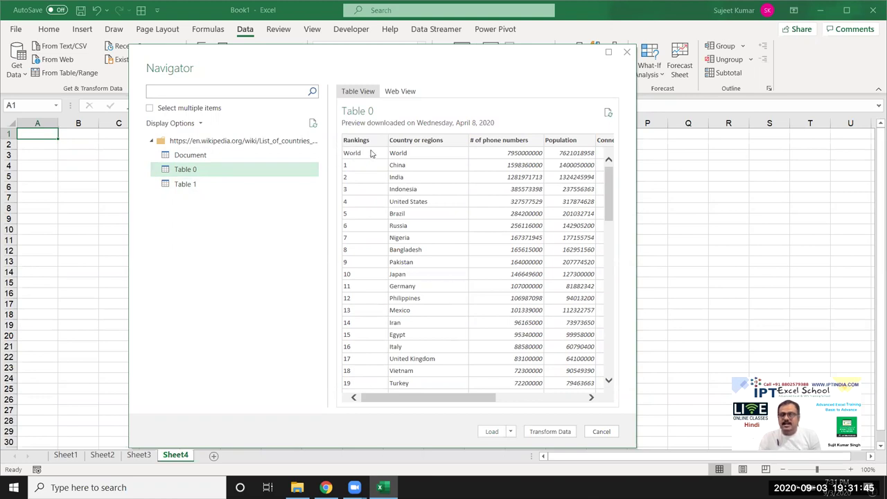
click(510, 431)
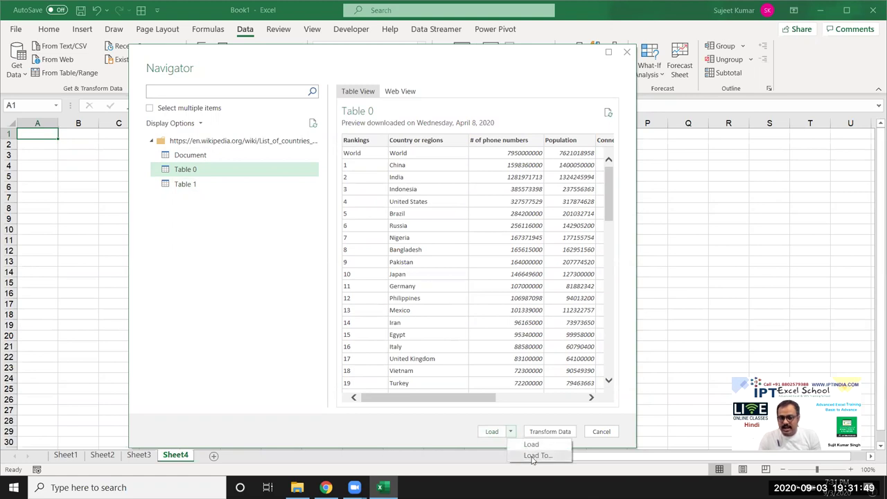
click(453, 439)
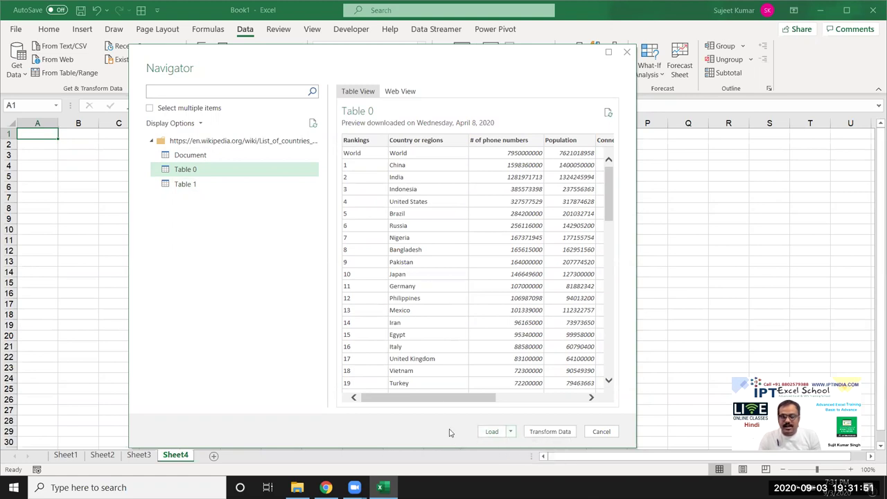
- Open Table 0 in the Power Query Editor and inspect the World summary row
click(540, 432)
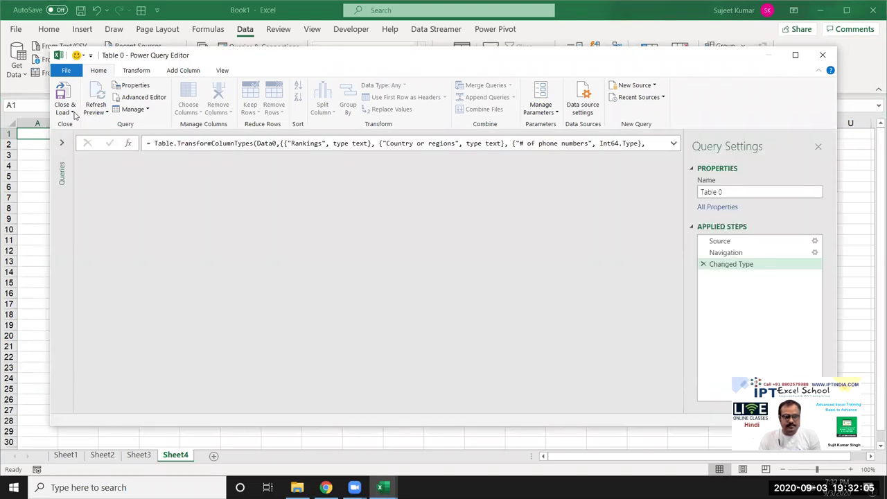
click(72, 112)
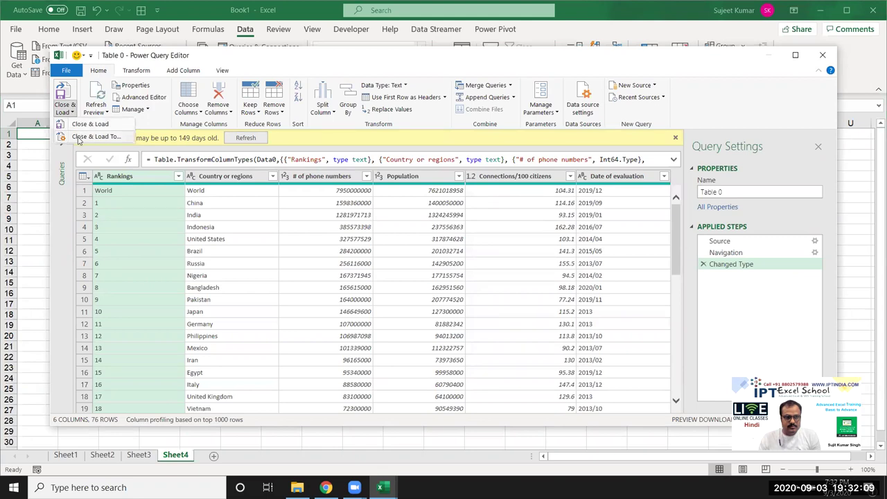
click(78, 137)
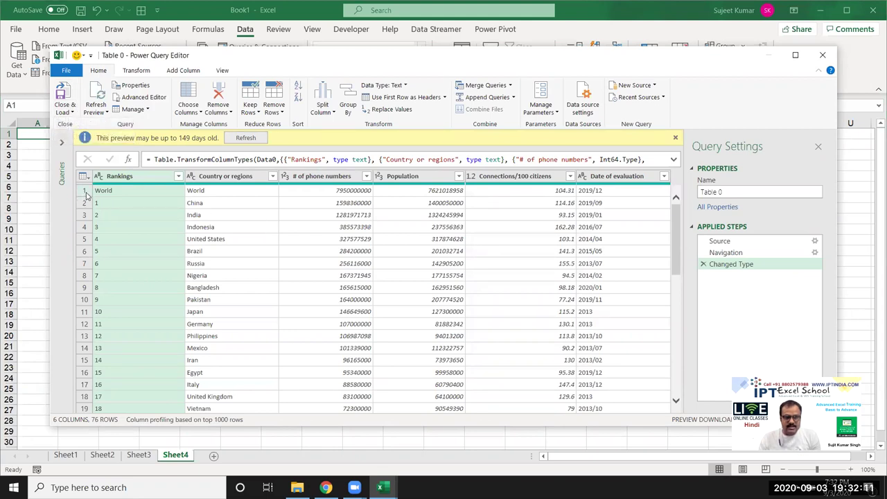
click(86, 193)
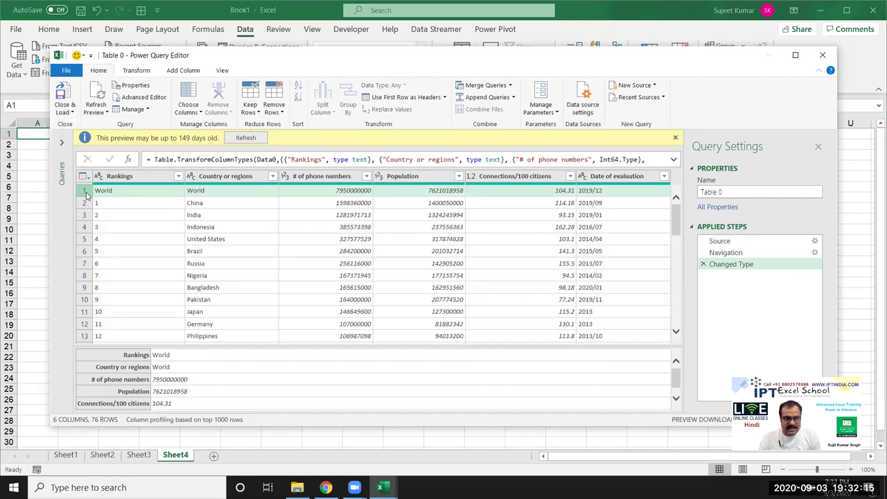
scroll(296, 301, down, 2)
scroll(284, 287, up, 2)
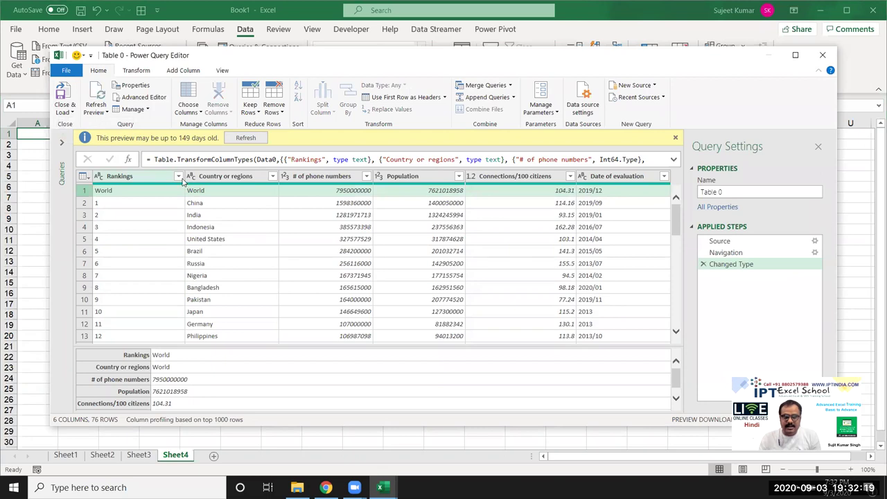
- Filter the Rankings column to exclude the World row
click(180, 178)
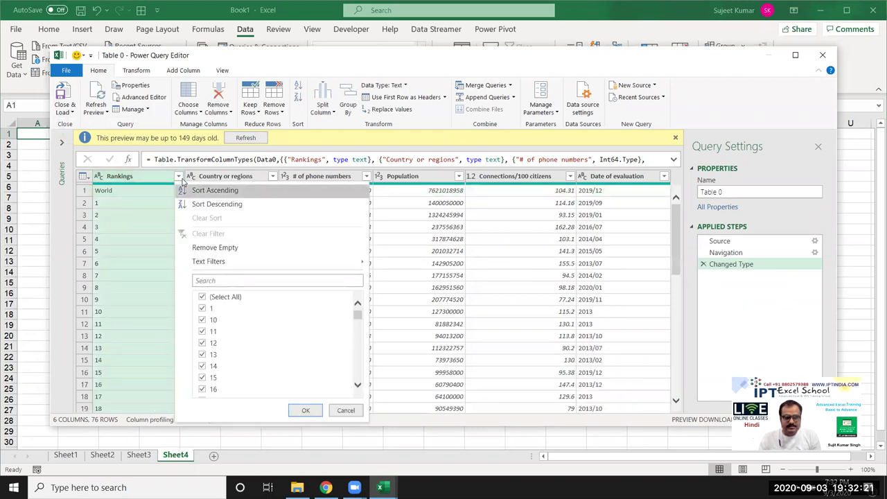
scroll(277, 326, down, 3)
scroll(311, 336, down, 2)
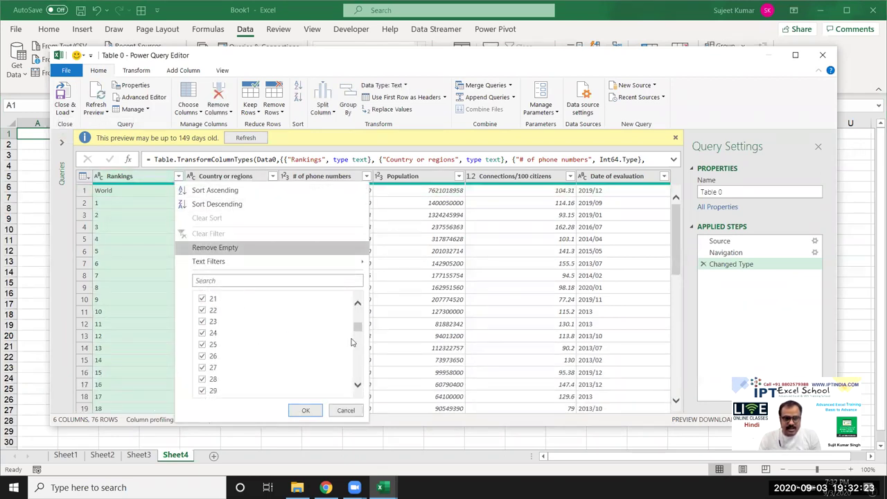
drag(358, 327, 359, 378)
click(202, 392)
click(305, 410)
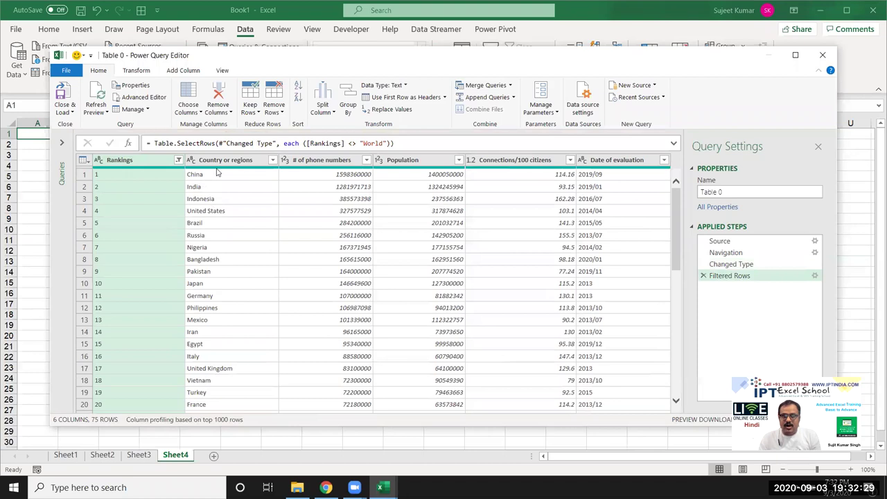
- Change the Date of evaluation column to Date/Time and check the converted values and errors
click(217, 173)
click(301, 167)
click(416, 180)
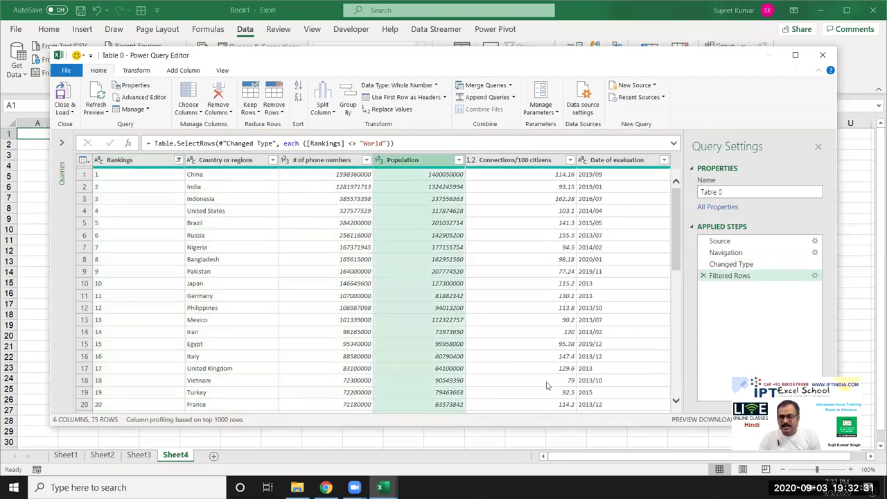
click(612, 223)
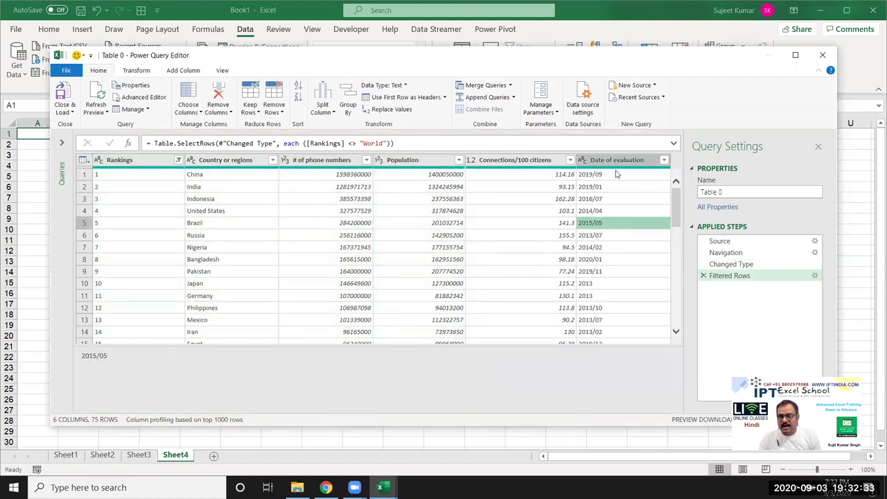
click(616, 164)
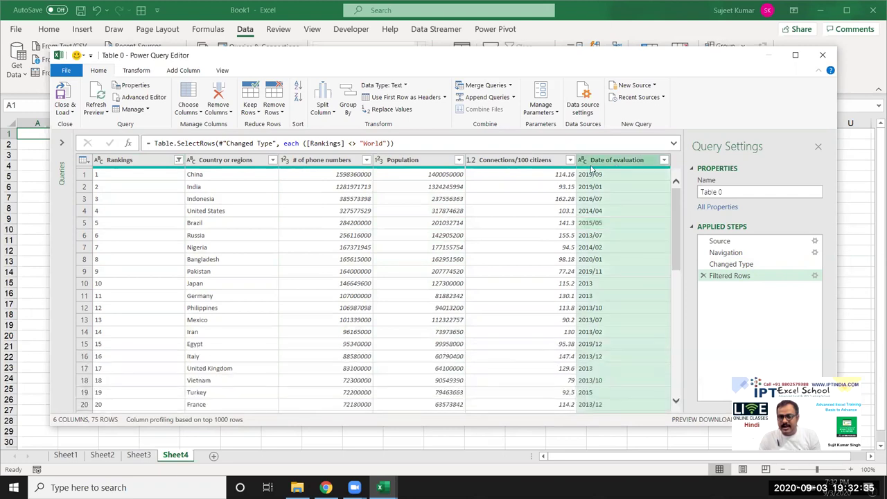
click(402, 86)
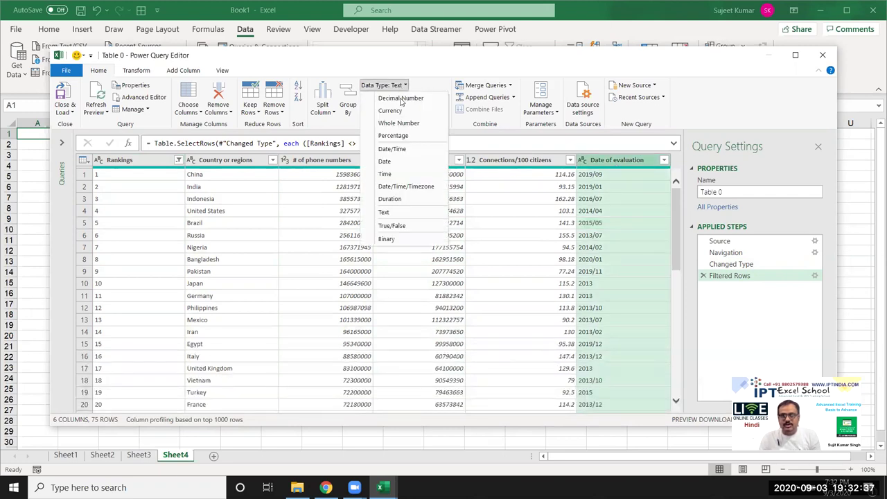
click(398, 150)
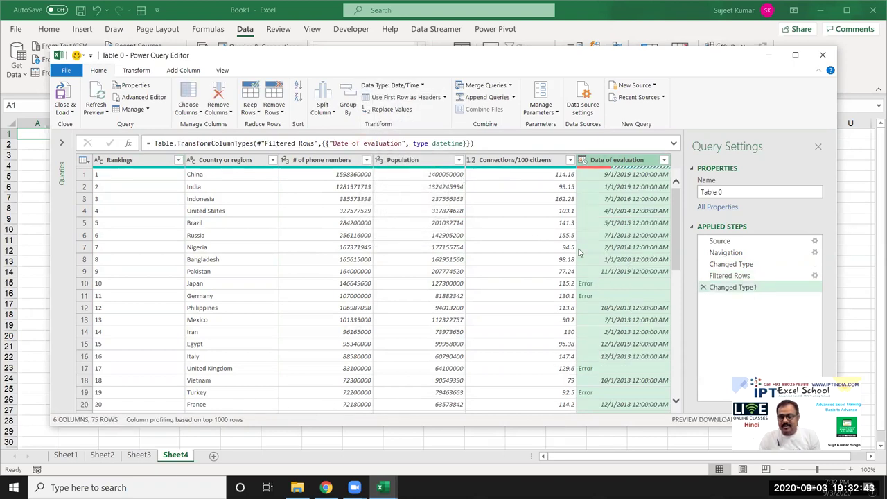
click(579, 252)
click(585, 294)
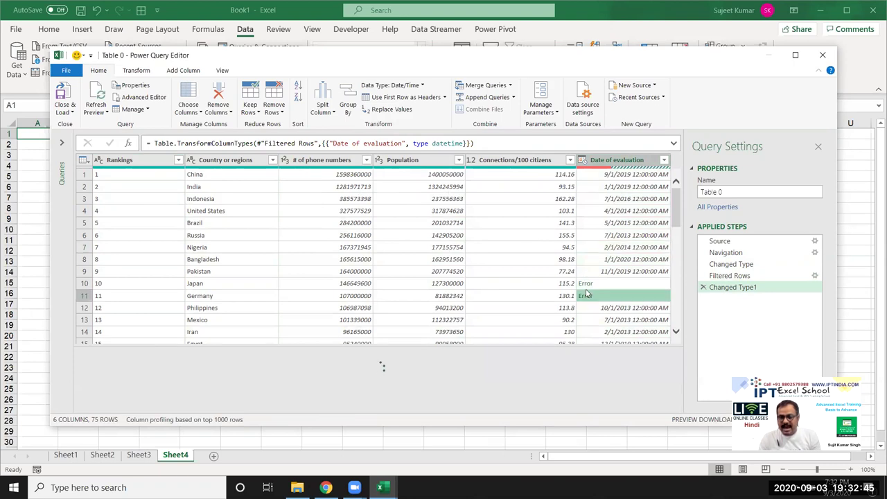
click(468, 271)
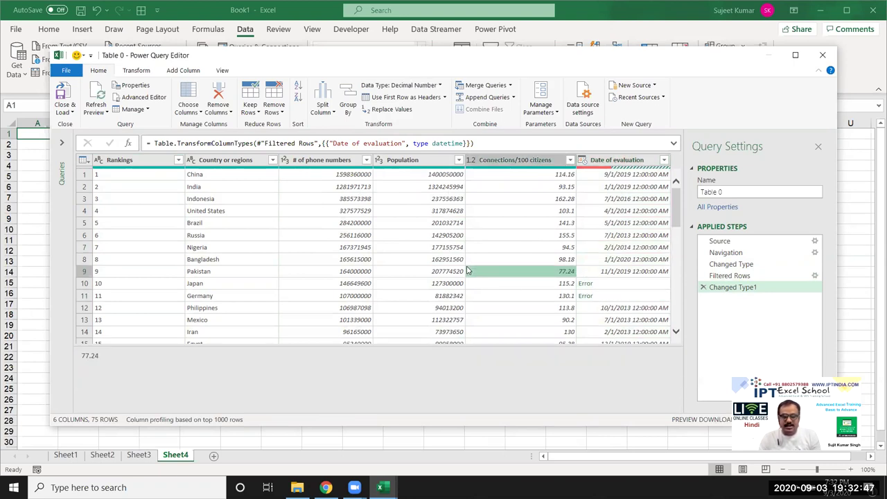
click(169, 211)
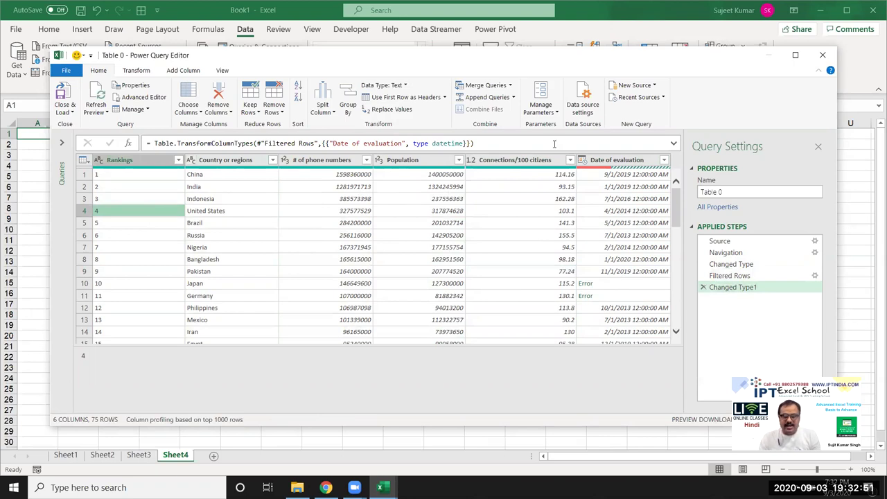
- Use Close & Load To to load Table 0 as a PivotTable Report on a new worksheet
click(73, 113)
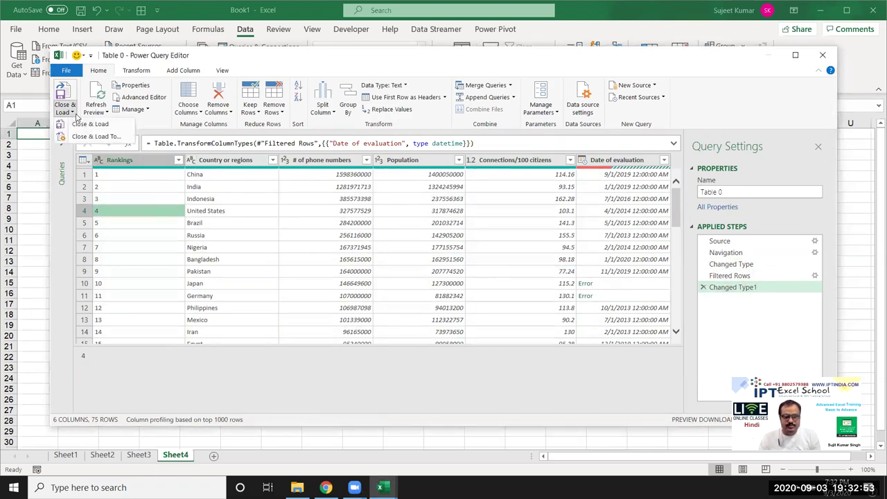
click(82, 139)
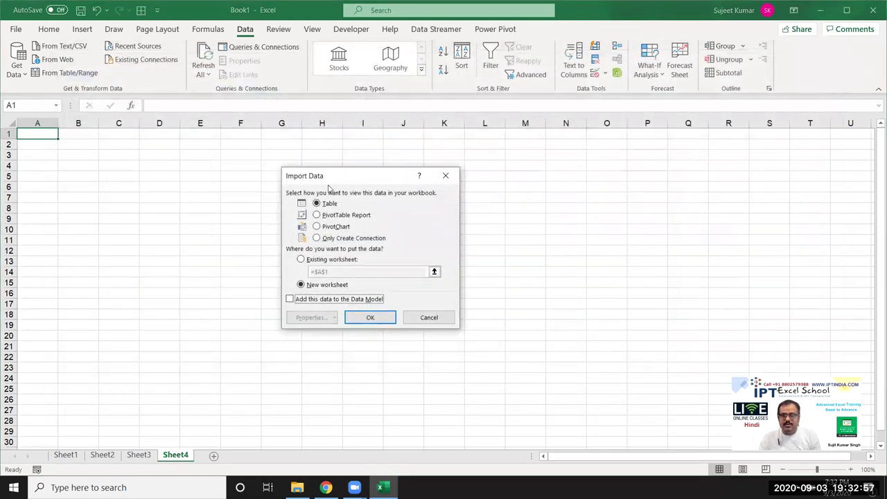
drag(321, 179, 239, 170)
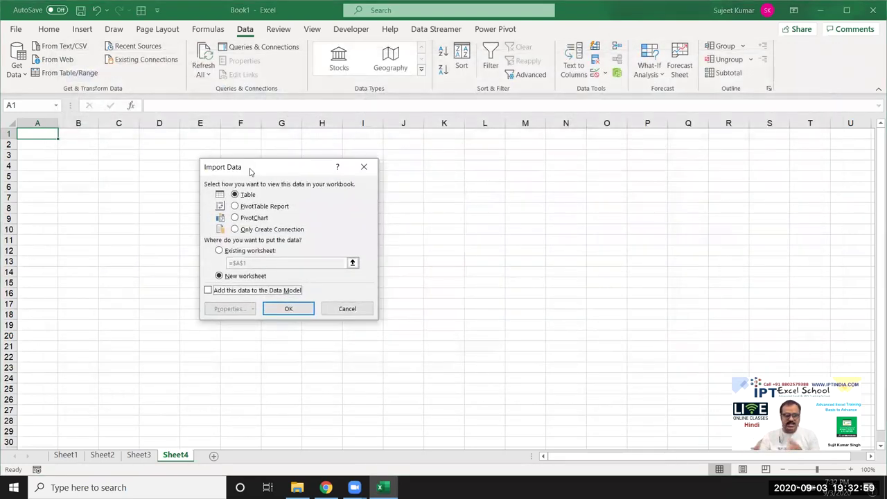
click(249, 207)
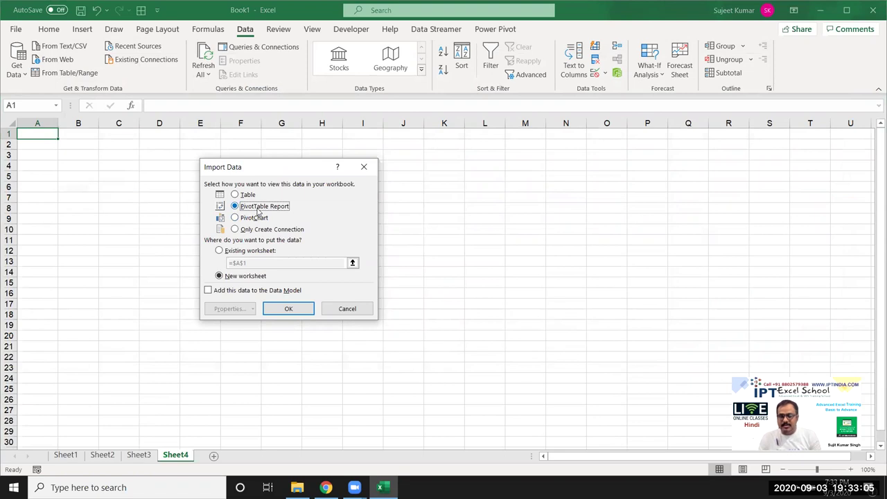
click(287, 309)
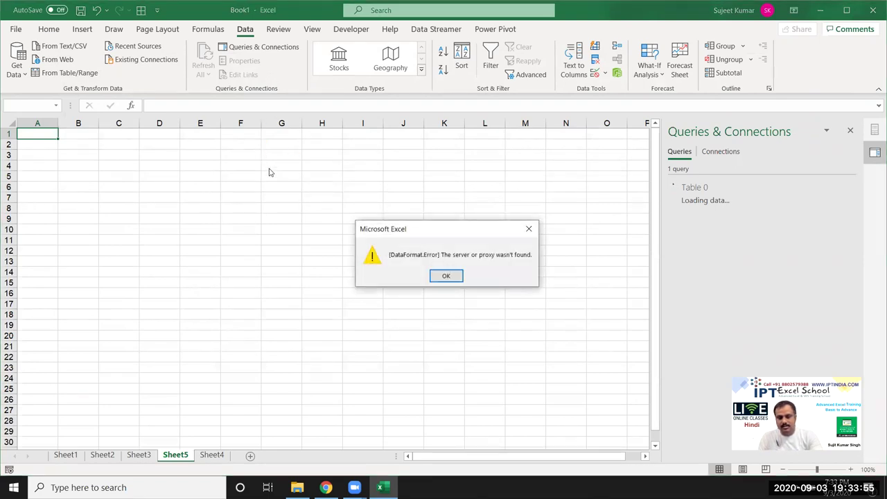
- Dismiss both loading errors and refresh the Table 0 query twice from Queries & Connections
click(445, 275)
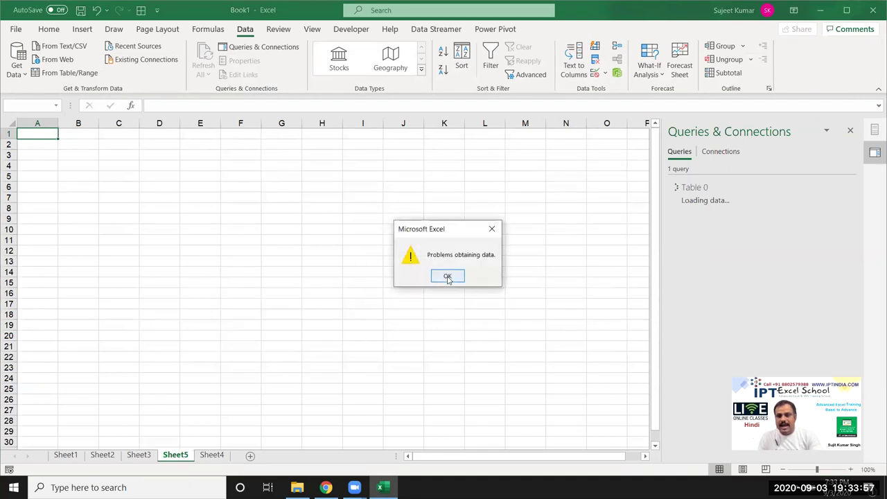
click(447, 276)
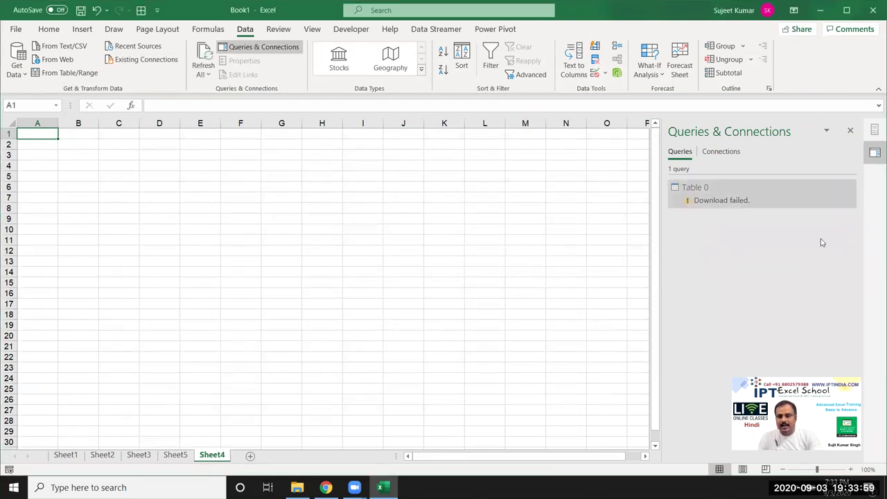
right_click(757, 201)
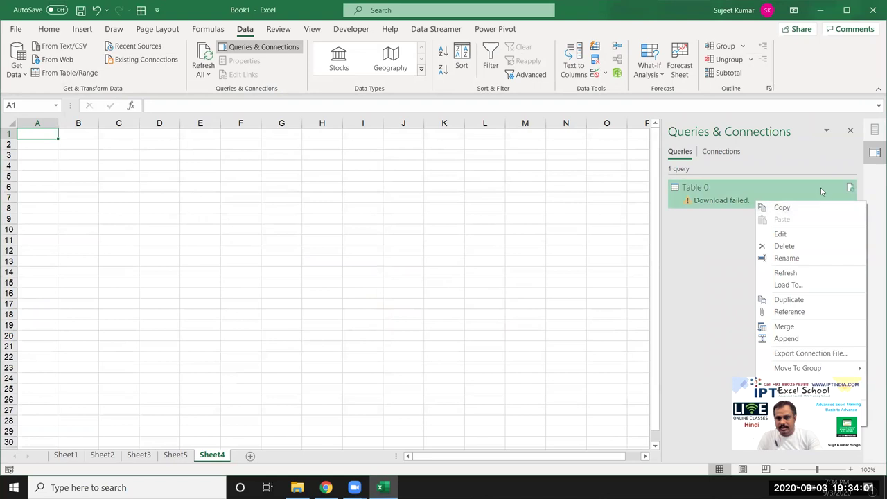
click(849, 192)
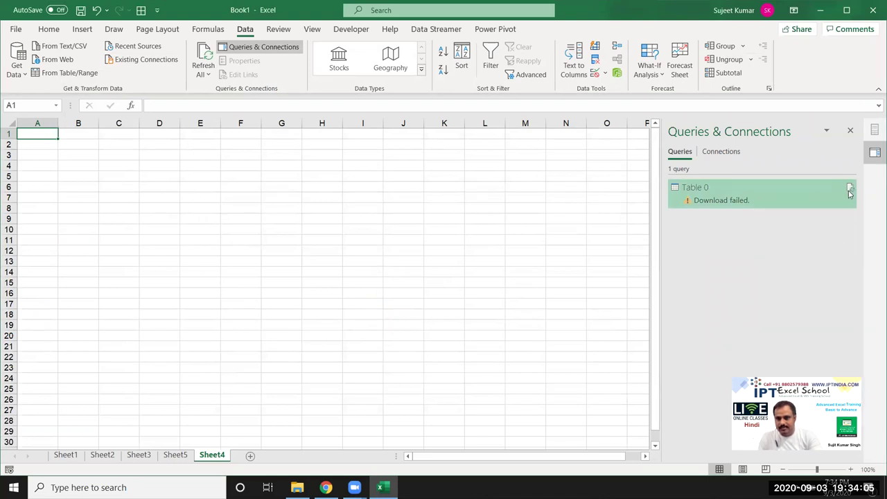
right_click(806, 194)
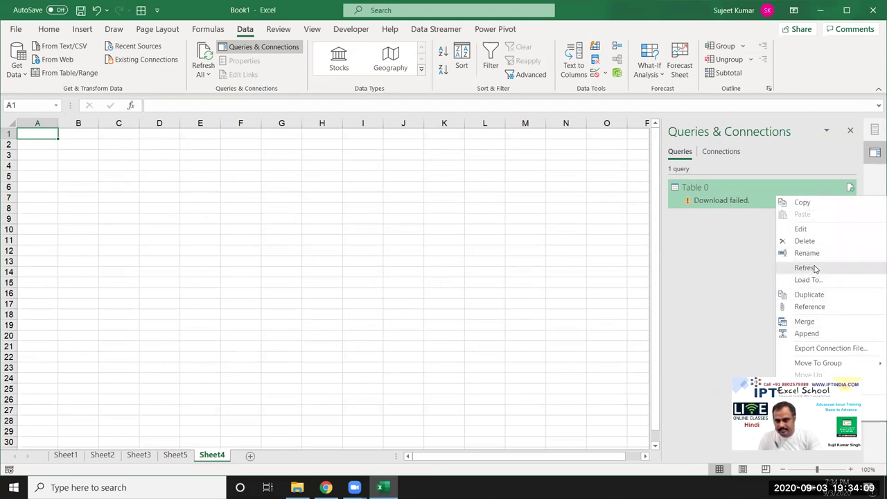
click(805, 267)
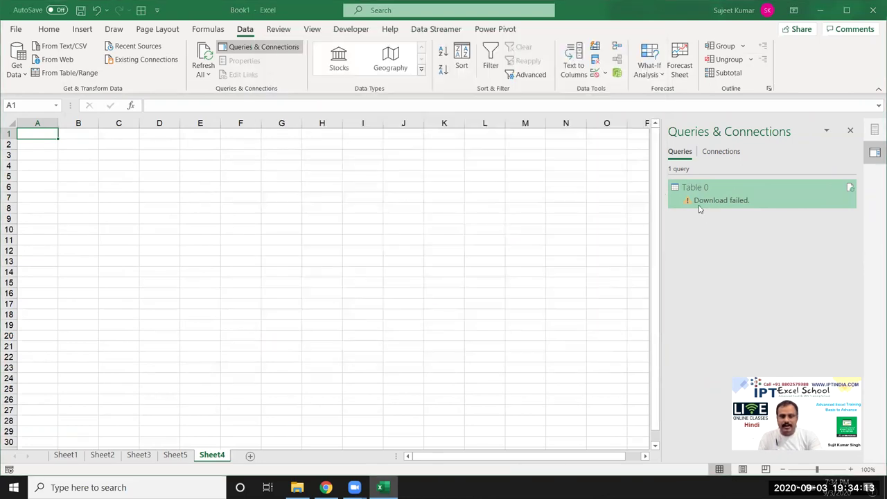
right_click(846, 188)
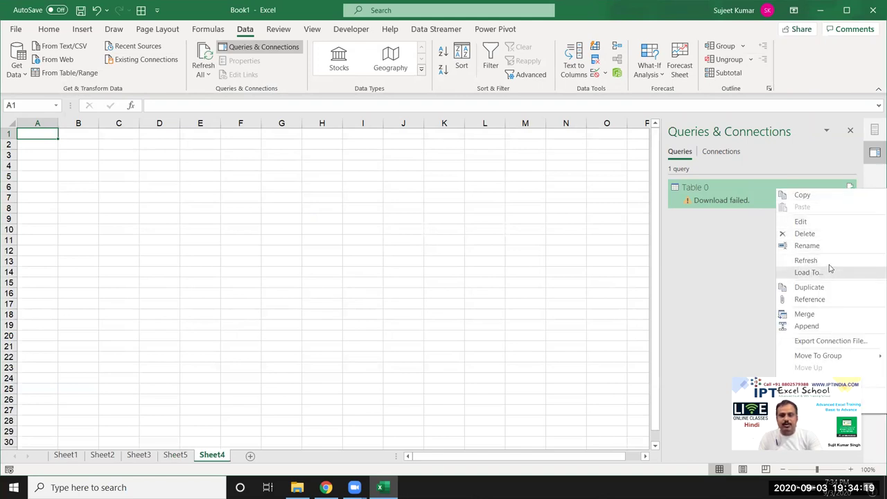
click(805, 260)
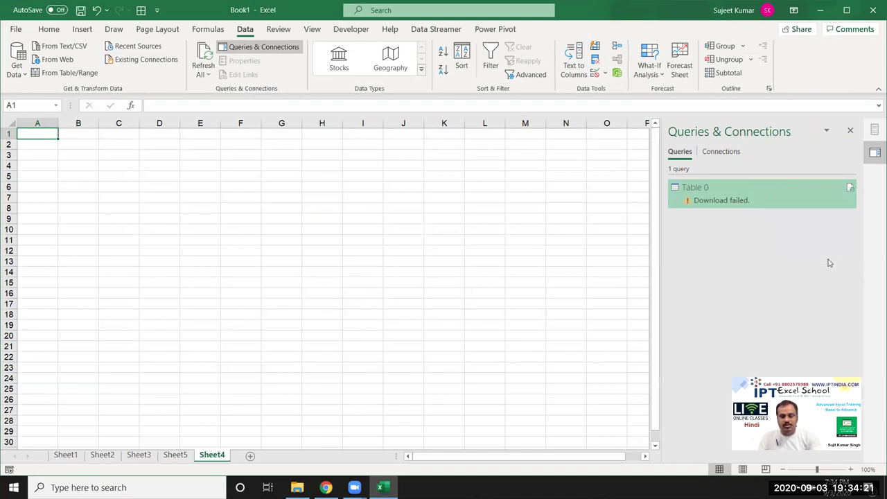